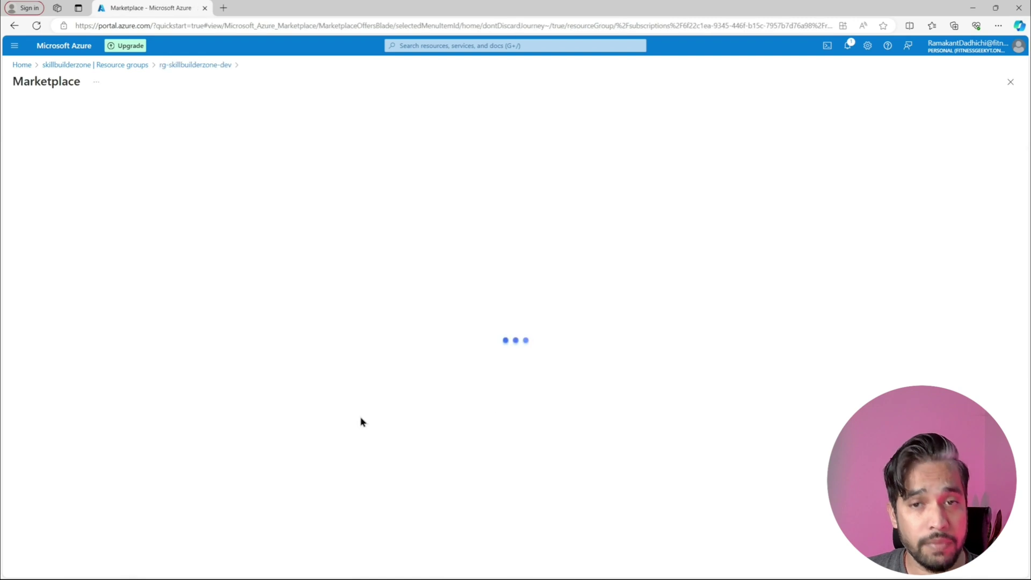
Step: Search the Marketplace for sql, open the Azure SQL offer and check which plans it provides
click(195, 116)
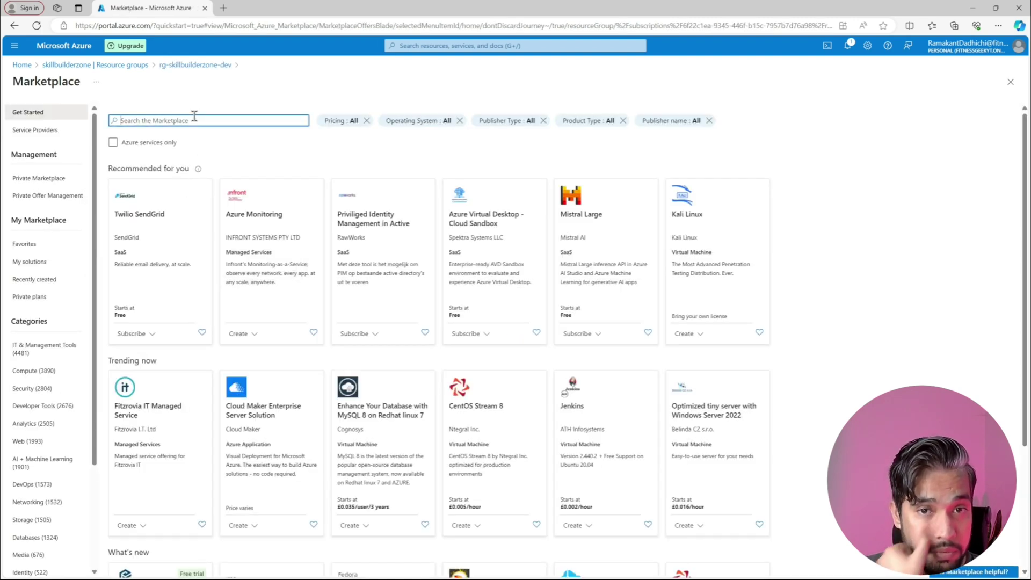
text(sql)
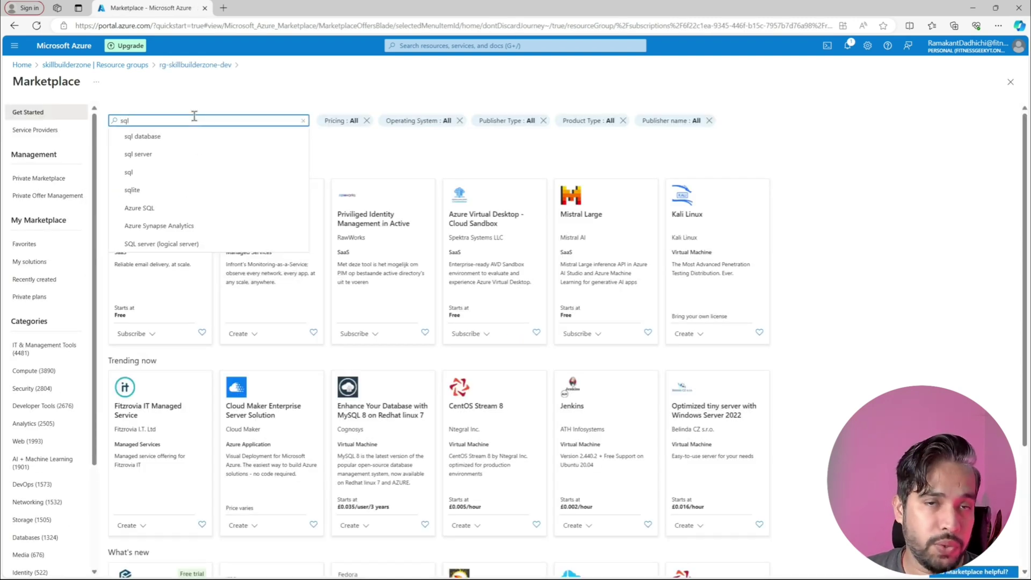
key(Return)
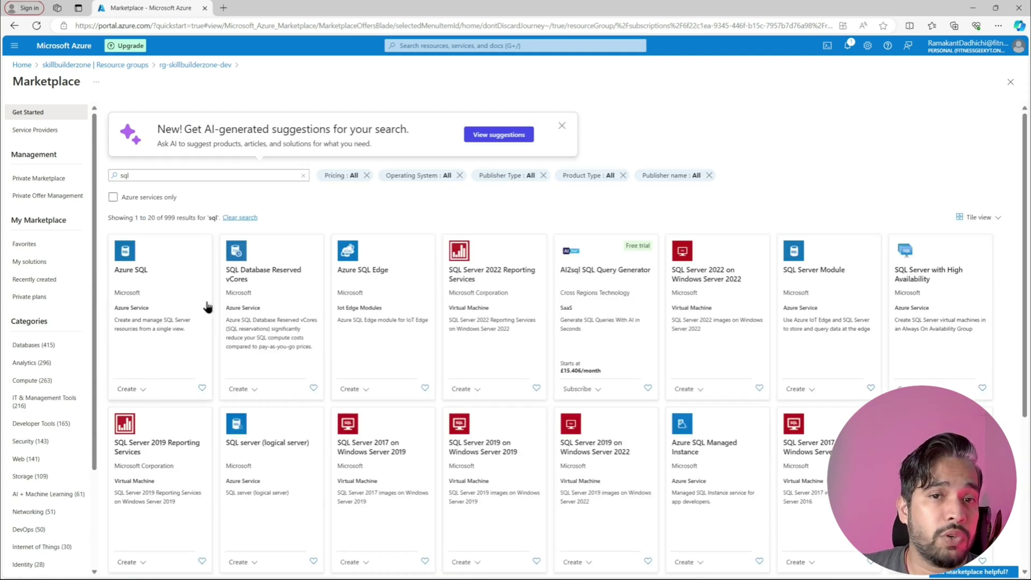
click(140, 275)
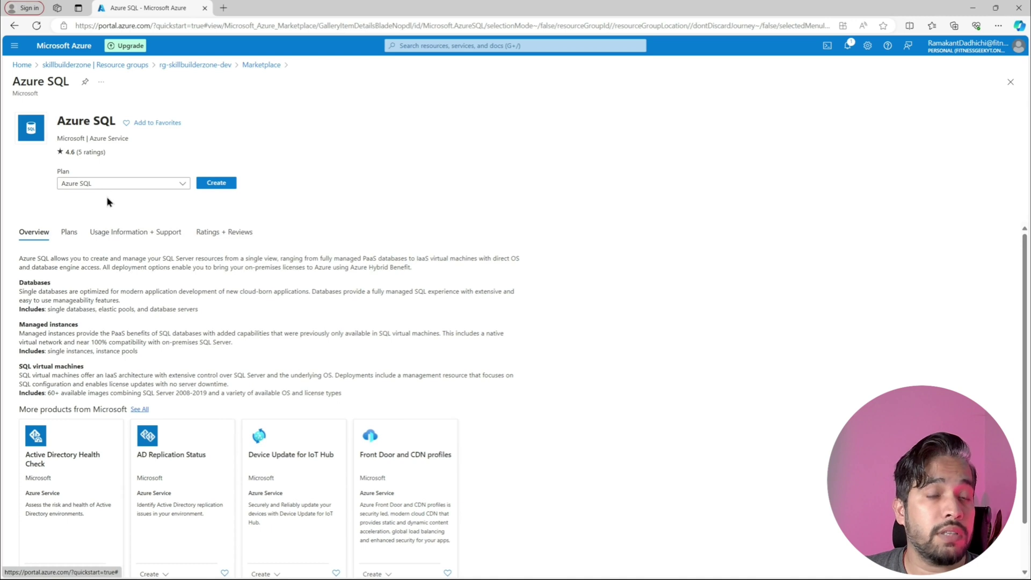
click(183, 185)
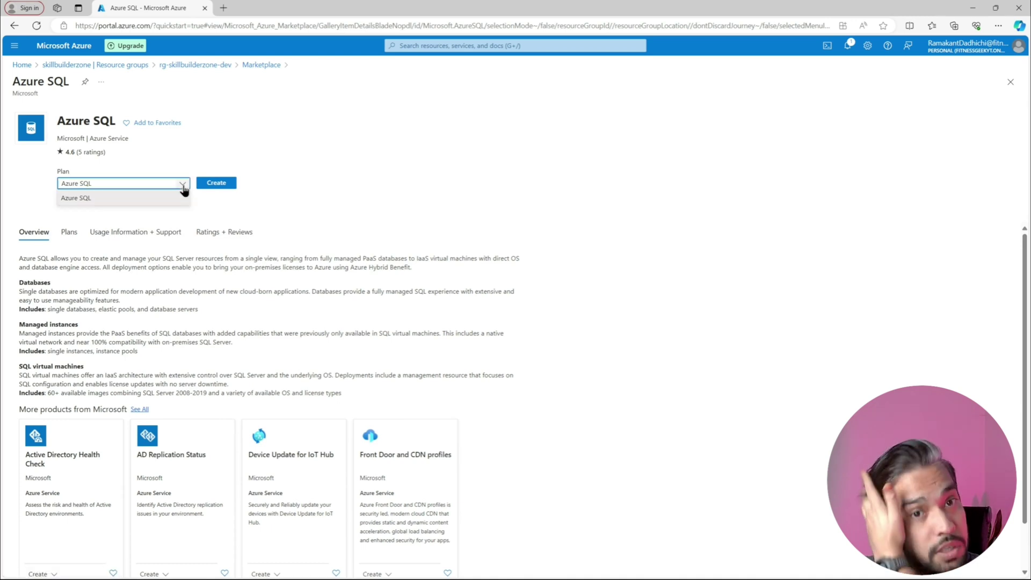
click(321, 139)
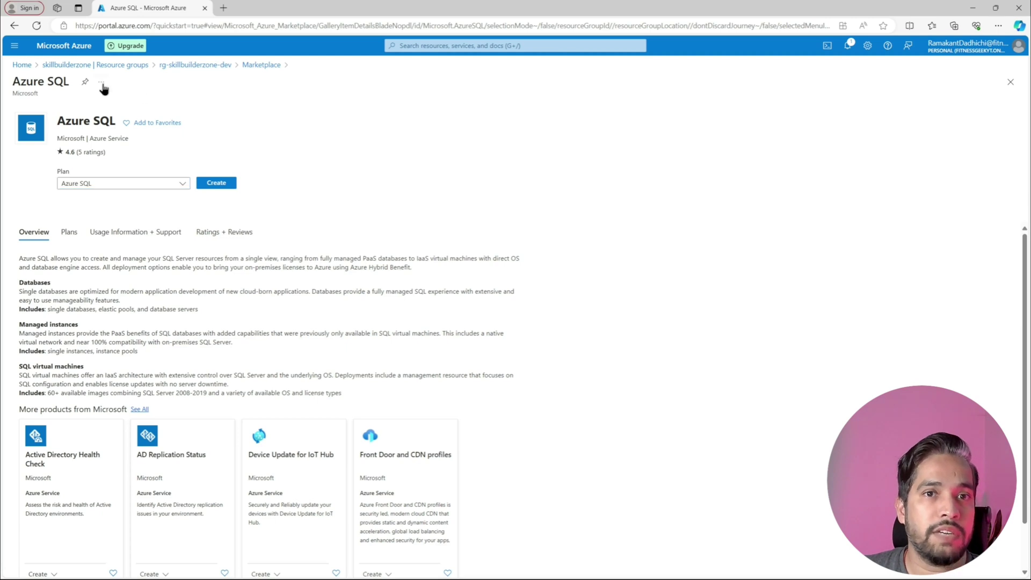
Step: Return to the portal home and show all services in the Databases category
click(22, 65)
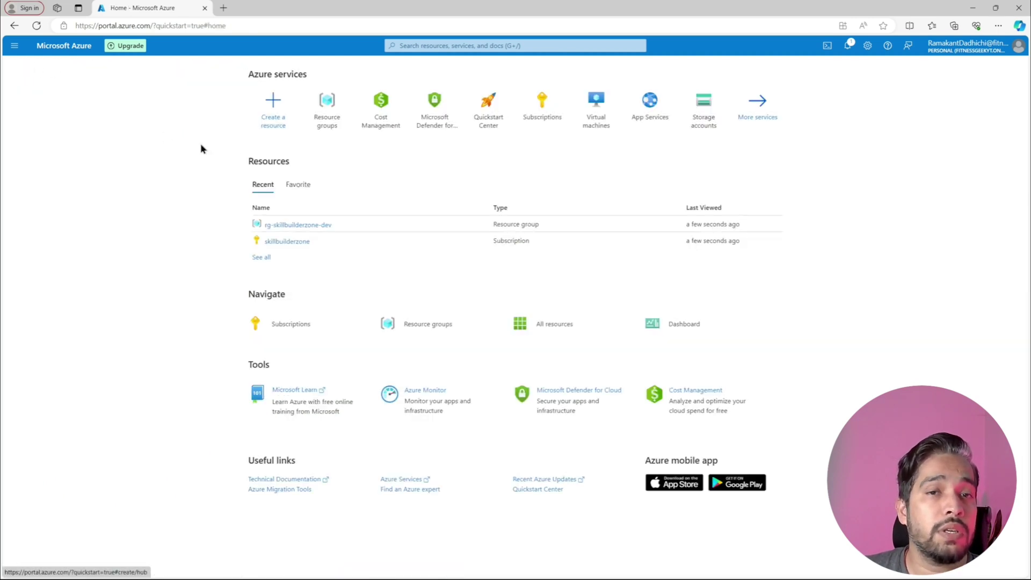
click(8, 47)
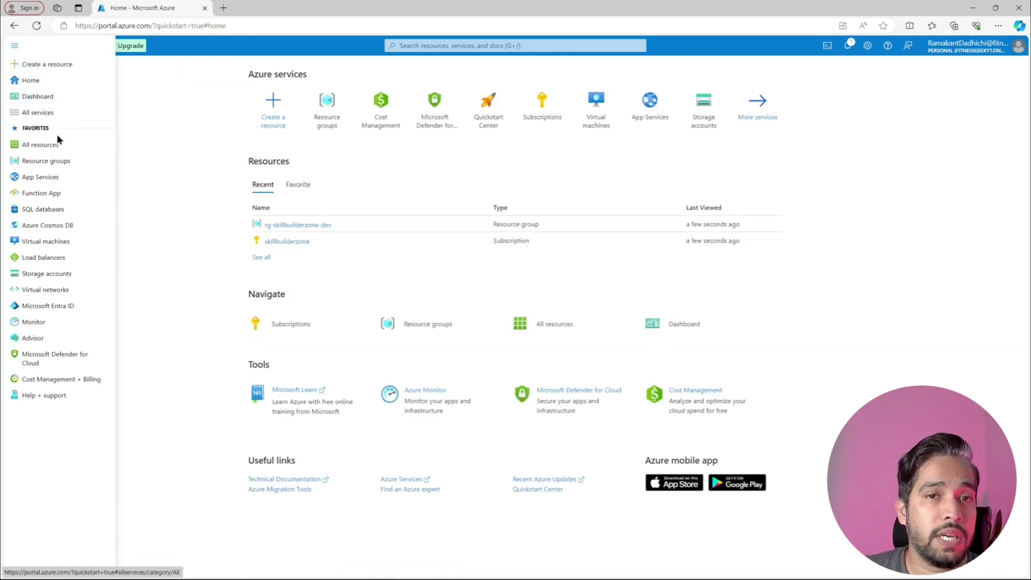
mouse_move(57, 168)
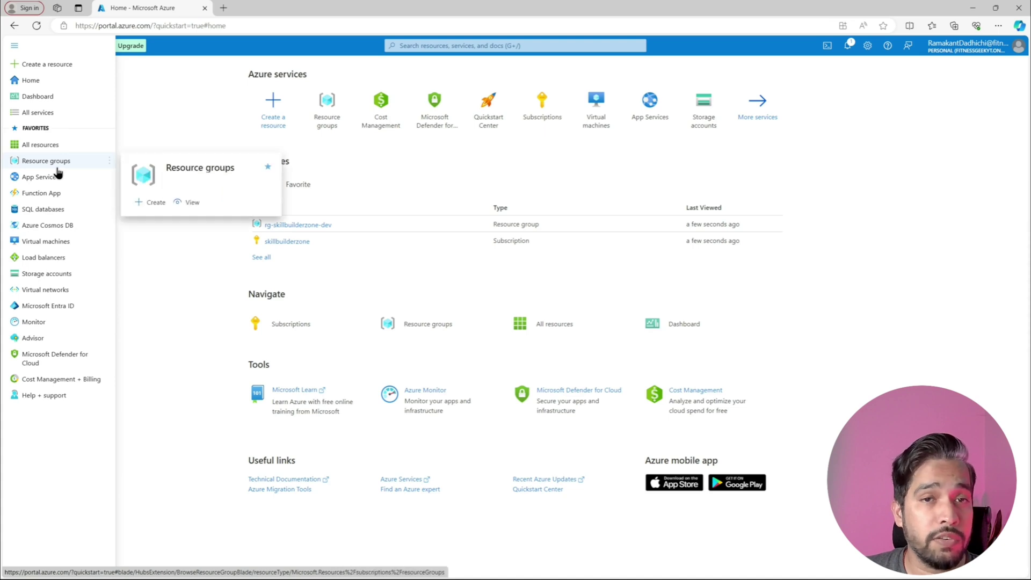
click(45, 113)
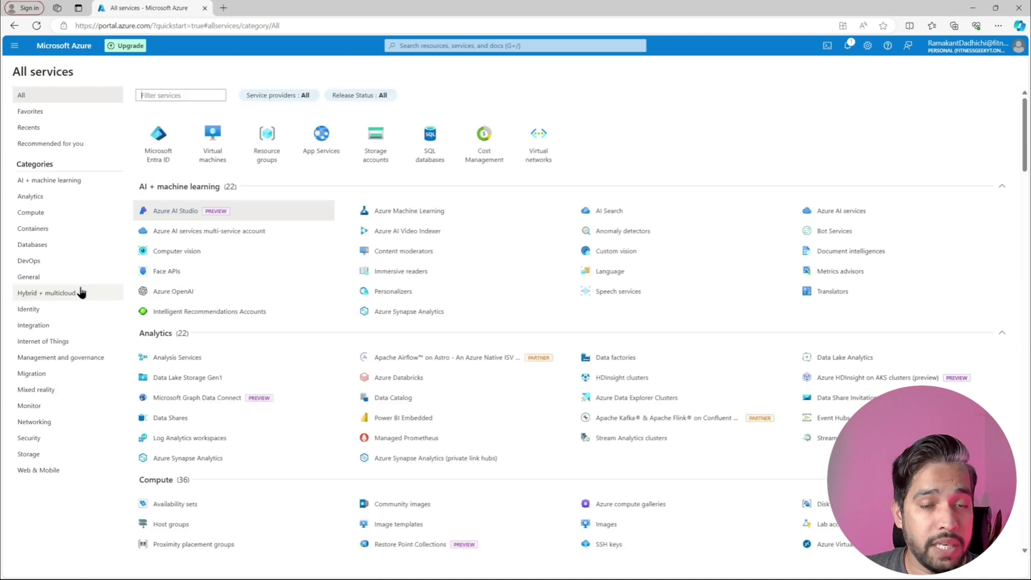
click(37, 246)
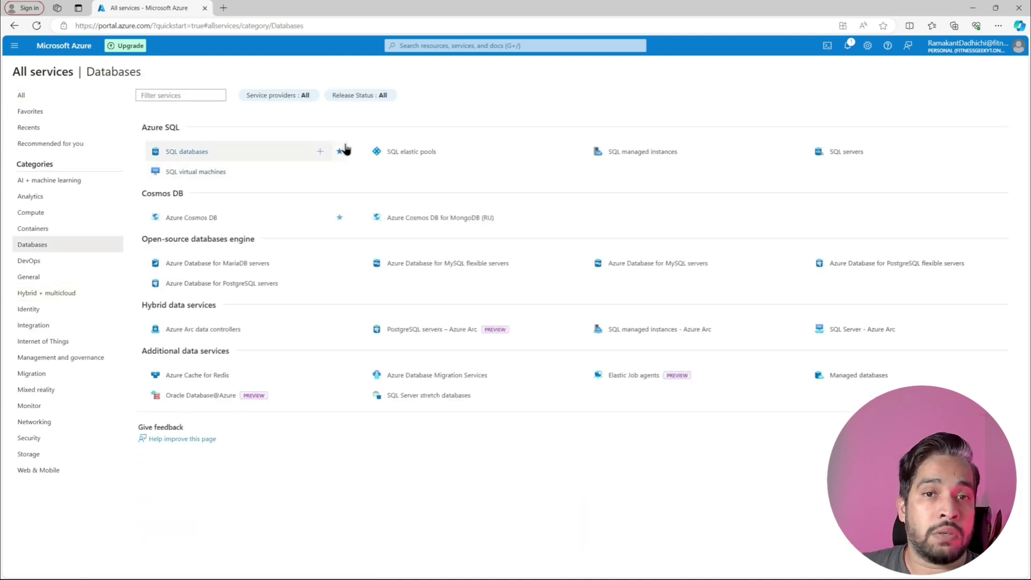
mouse_move(185, 153)
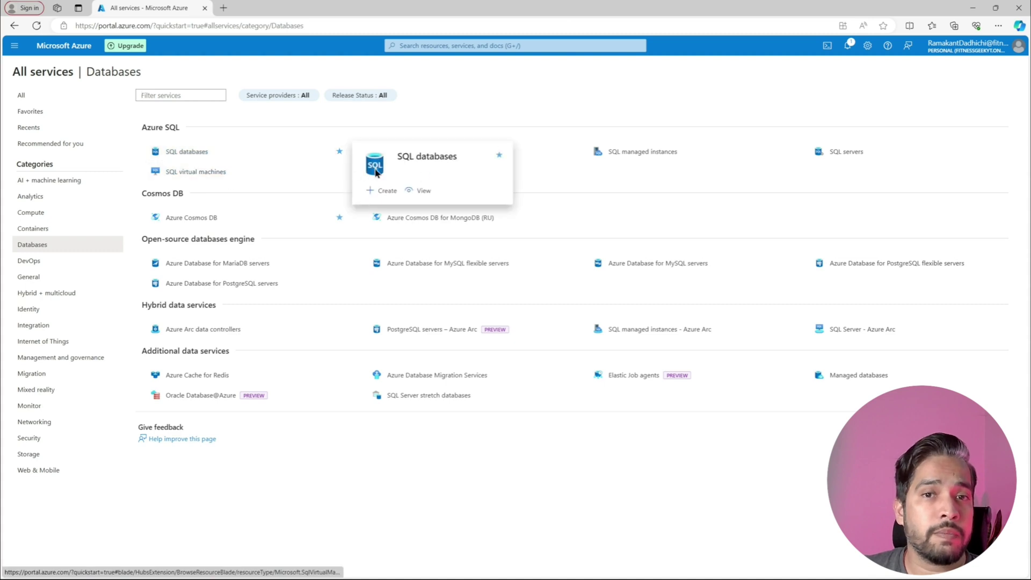
mouse_move(455, 161)
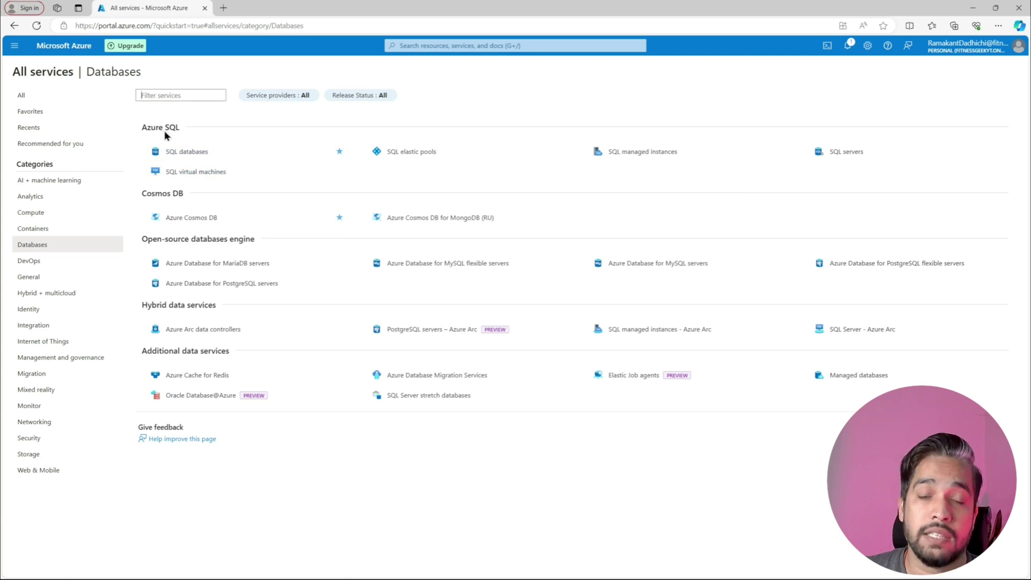
Step: Check the existing SQL managed instances, and start creating a new one from the Databases services
click(617, 153)
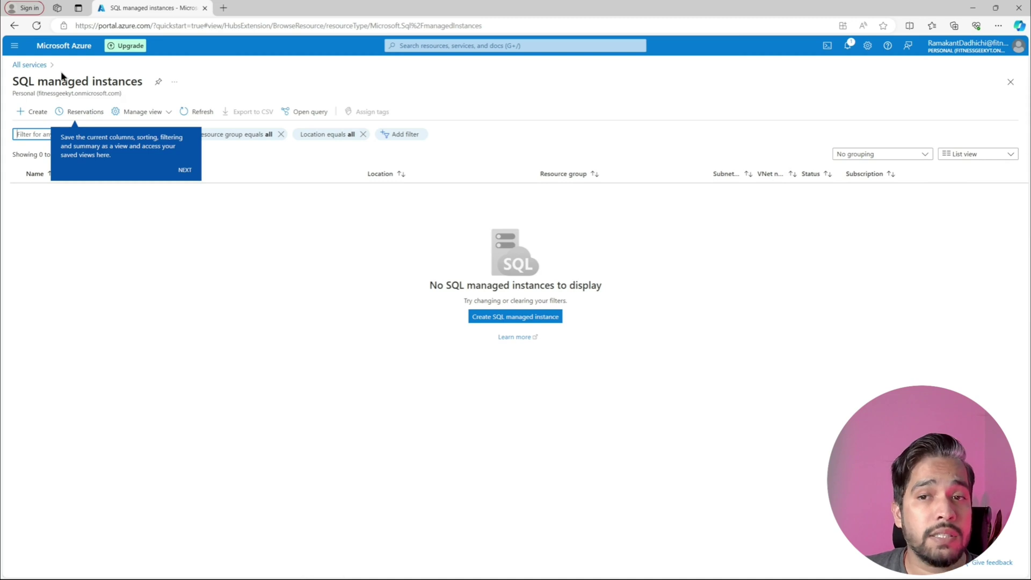
click(37, 66)
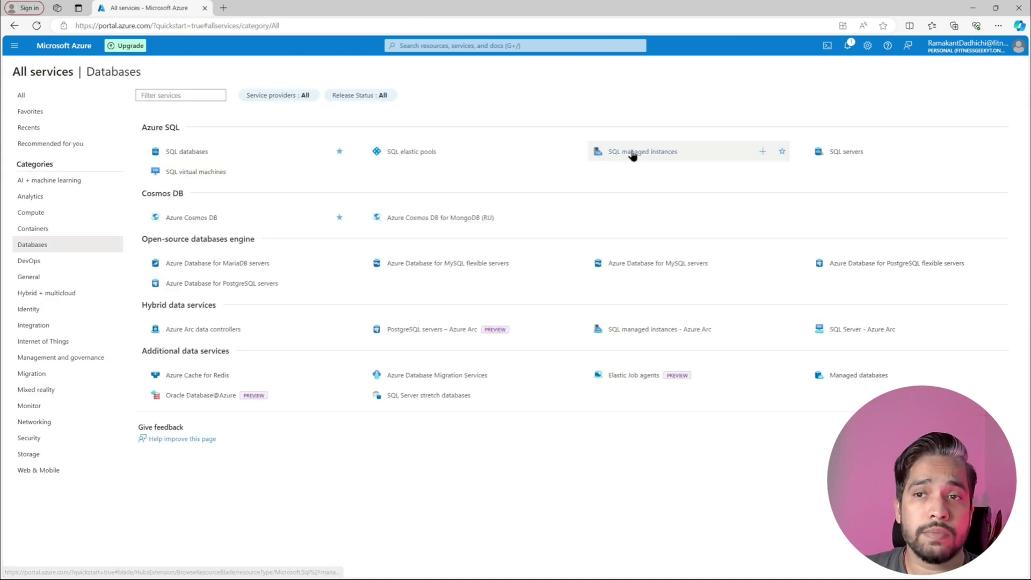
mouse_move(763, 156)
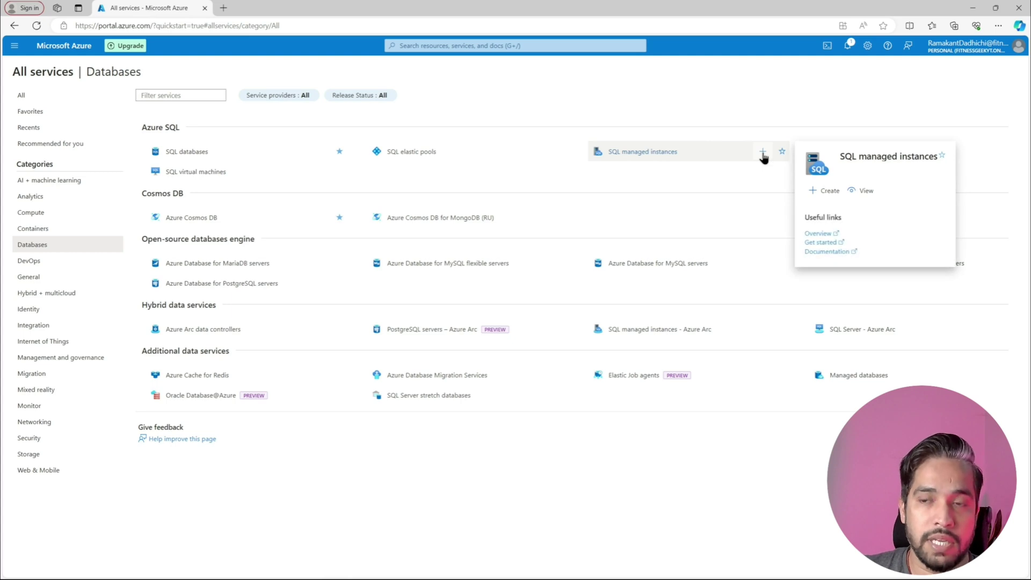
click(762, 153)
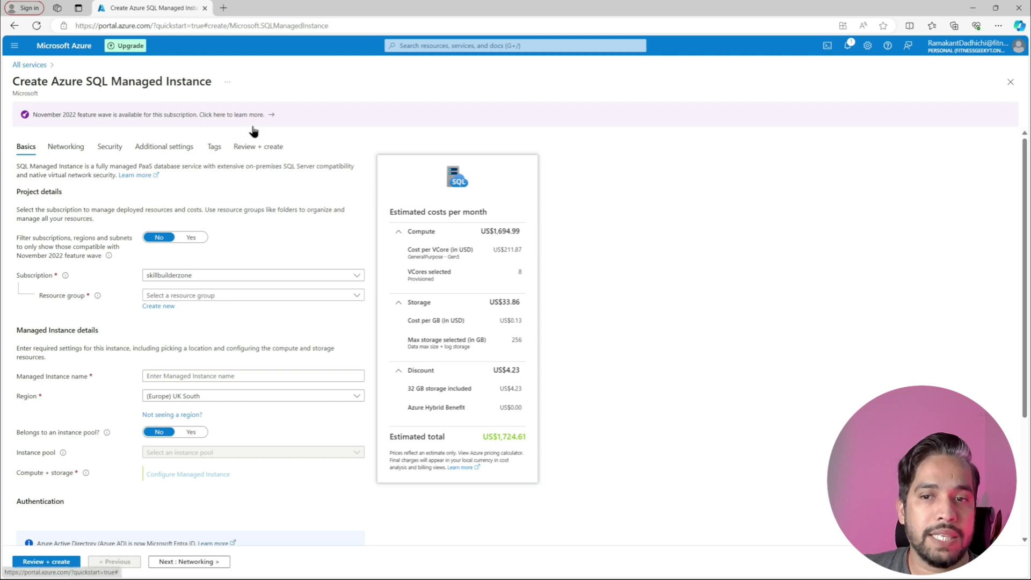
Step: Read the November 2022 feature wave details, highlight the fast instance creation time and return to the creation form
click(269, 122)
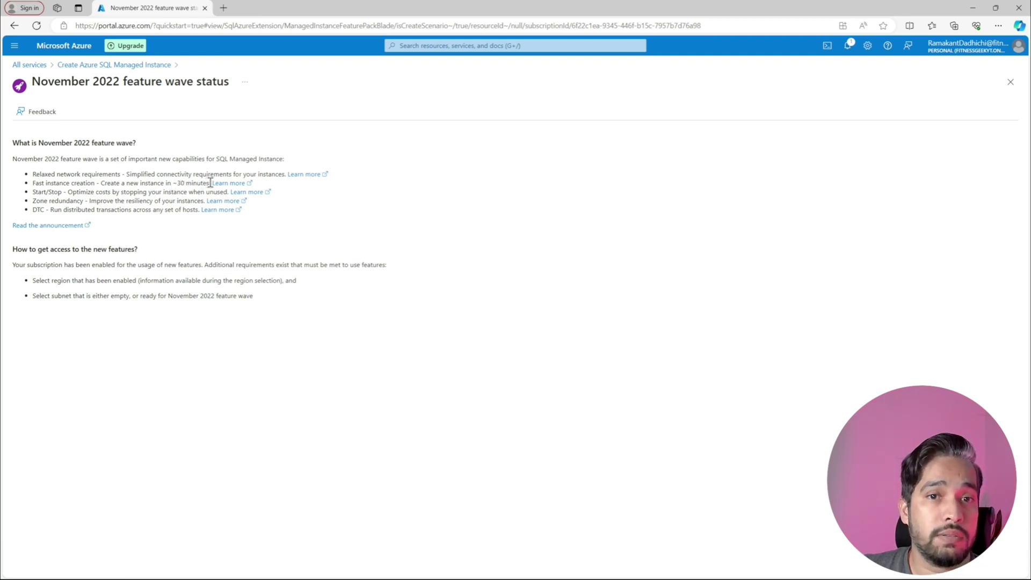
drag(210, 183, 103, 189)
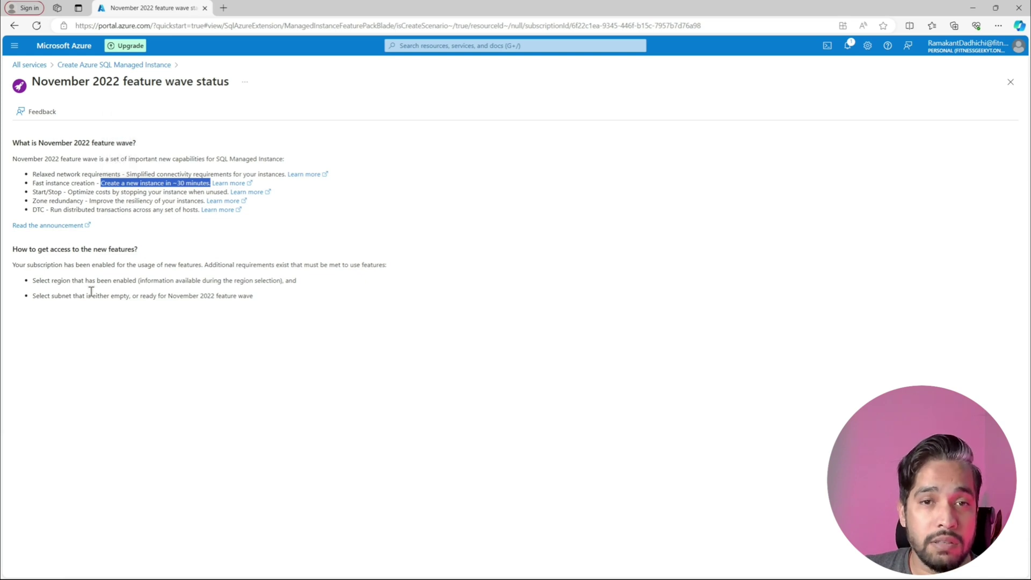
click(111, 64)
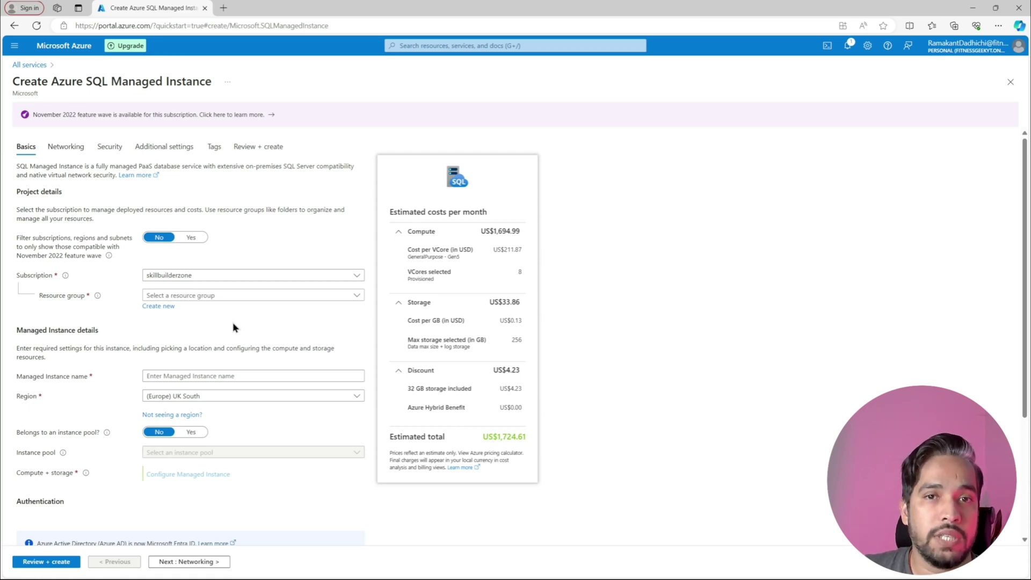
Step: Select rg-skillbuilderzone-dev as the resource group for the managed instance and review the region and authentication settings
scroll(234, 327, down, 1)
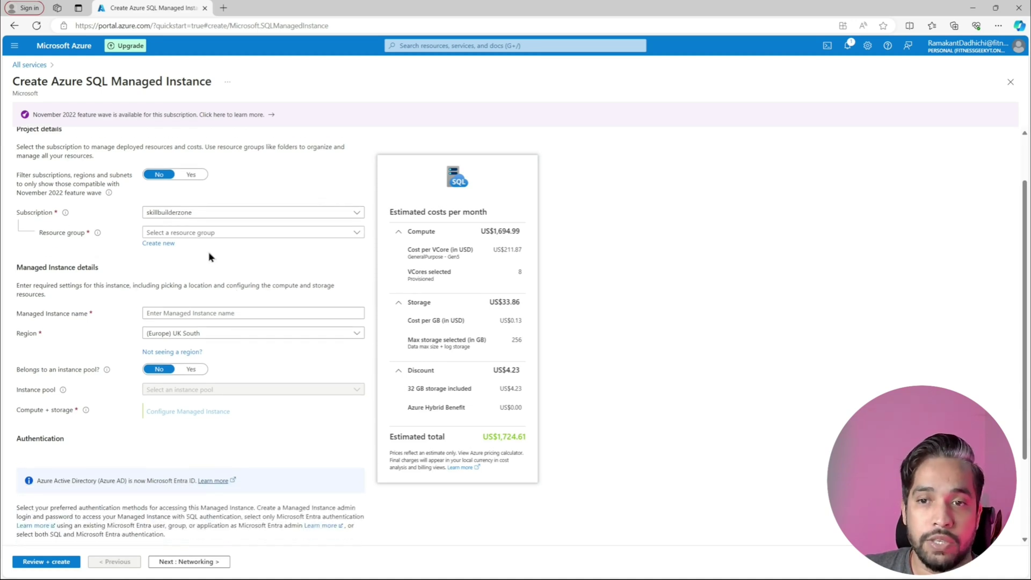
click(192, 237)
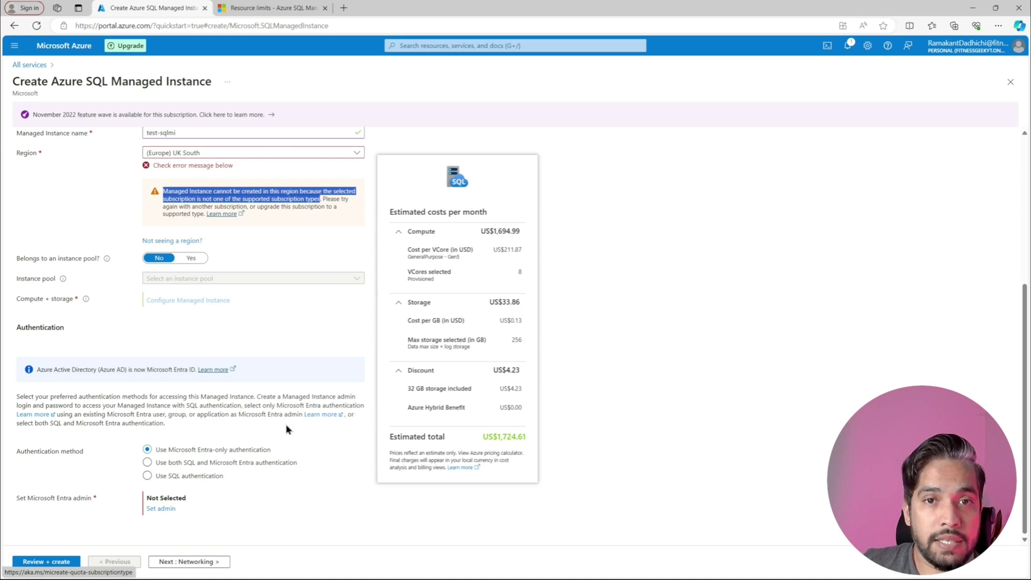
scroll(286, 430, up, 2)
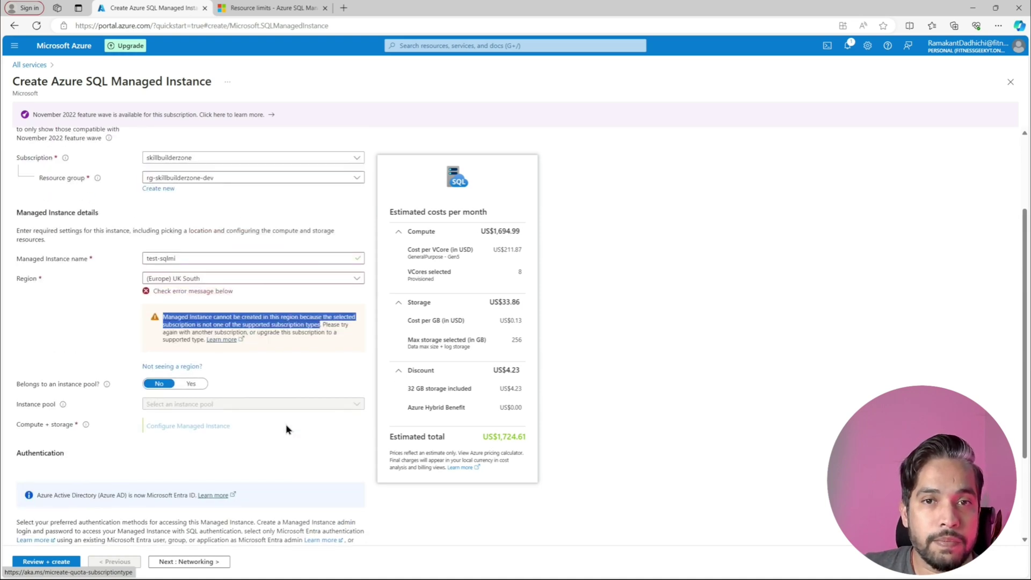
scroll(286, 430, up, 3)
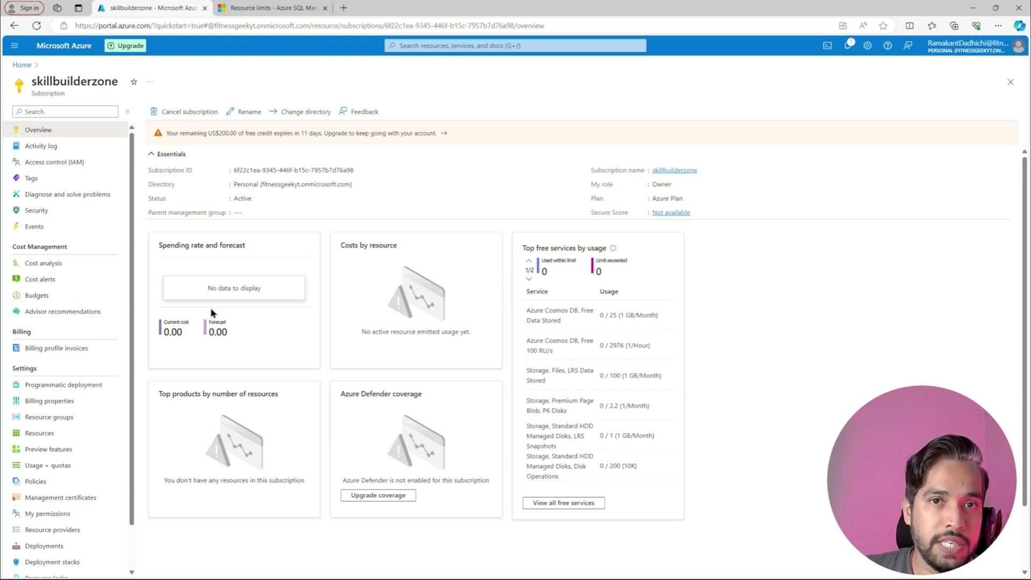
Step: Upgrade the skillbuilderzone subscription to pay-as-you-go with the Basic support plan
click(244, 133)
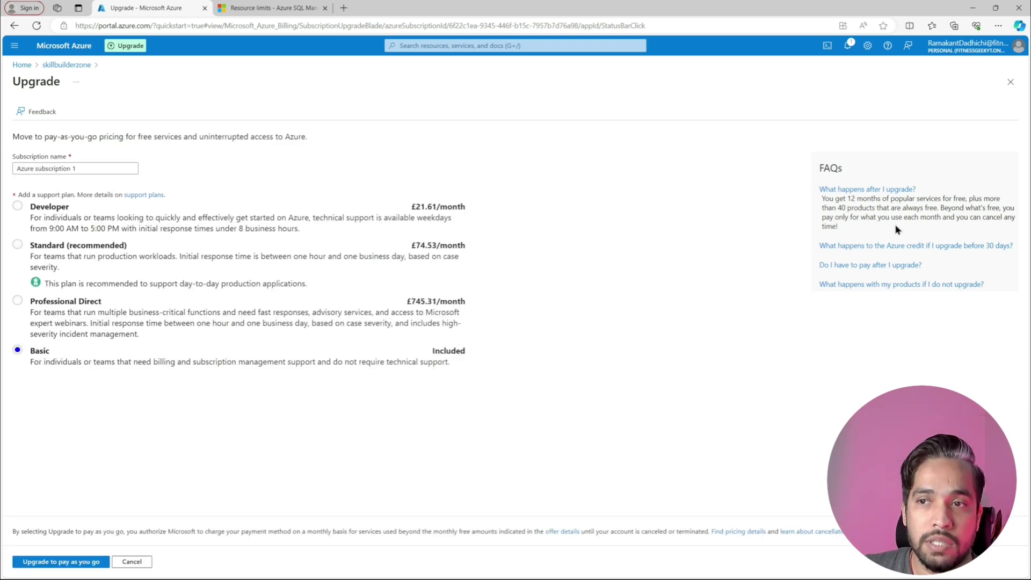
click(58, 563)
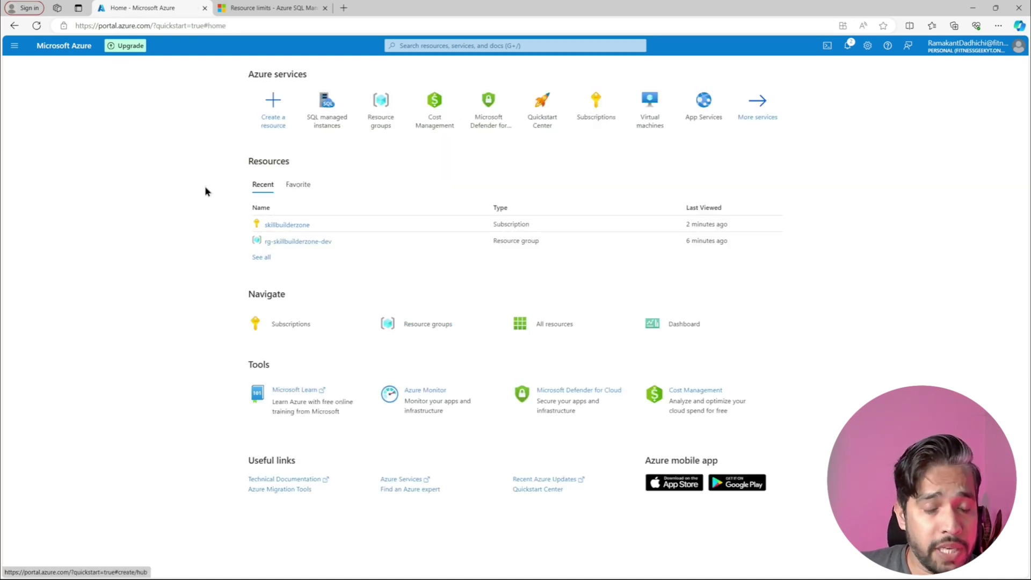
Step: Start creating a SQL managed instance from the portal home and name it test-sqlmi
click(316, 115)
click(479, 323)
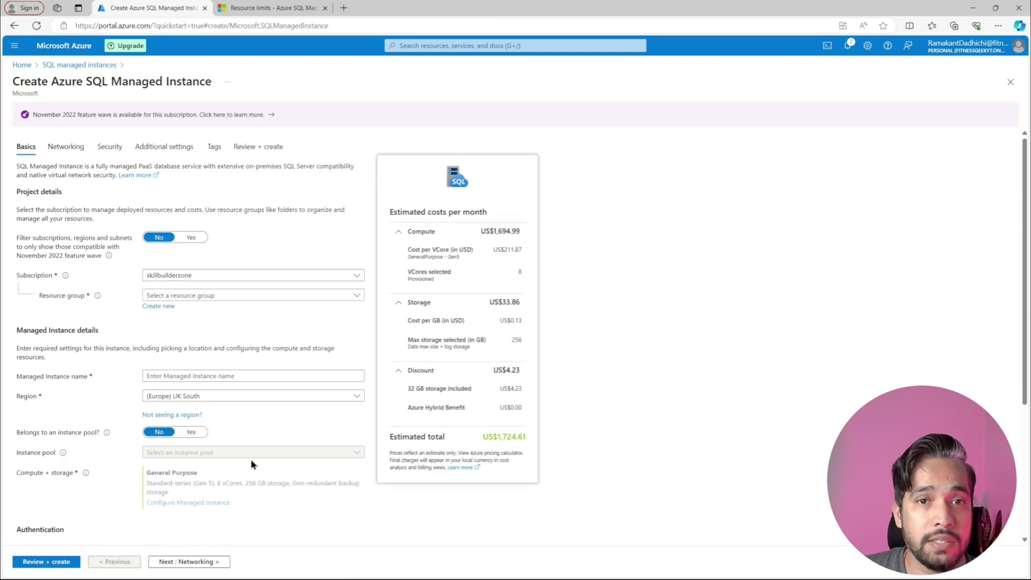
click(177, 375)
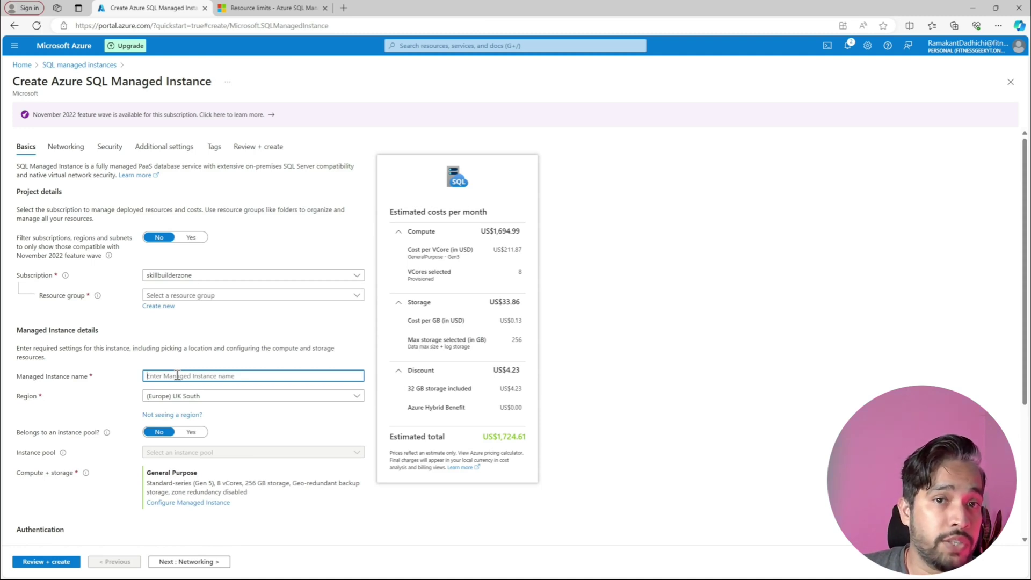
text(tes)
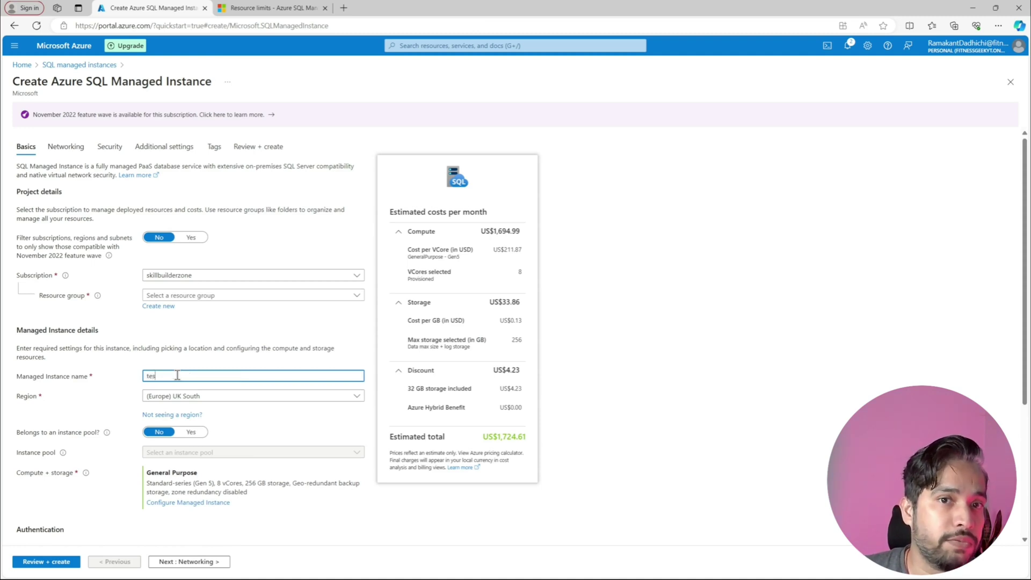
text(t-sqlmi)
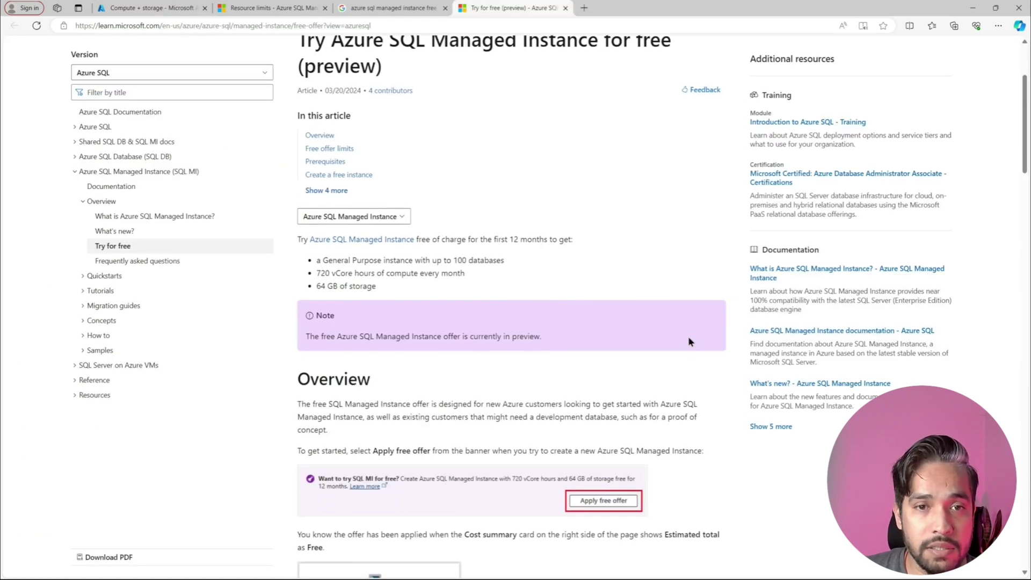
Step: Read the overview, cost summary and free offer limits in the article on trying Azure SQL Managed Instance for free
scroll(688, 336, down, 3)
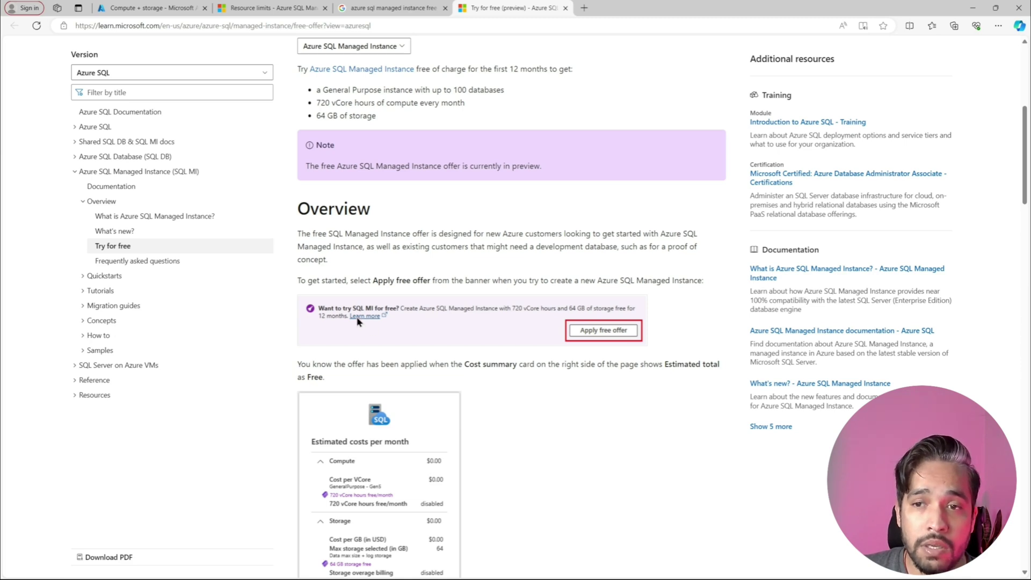
scroll(556, 421, down, 2)
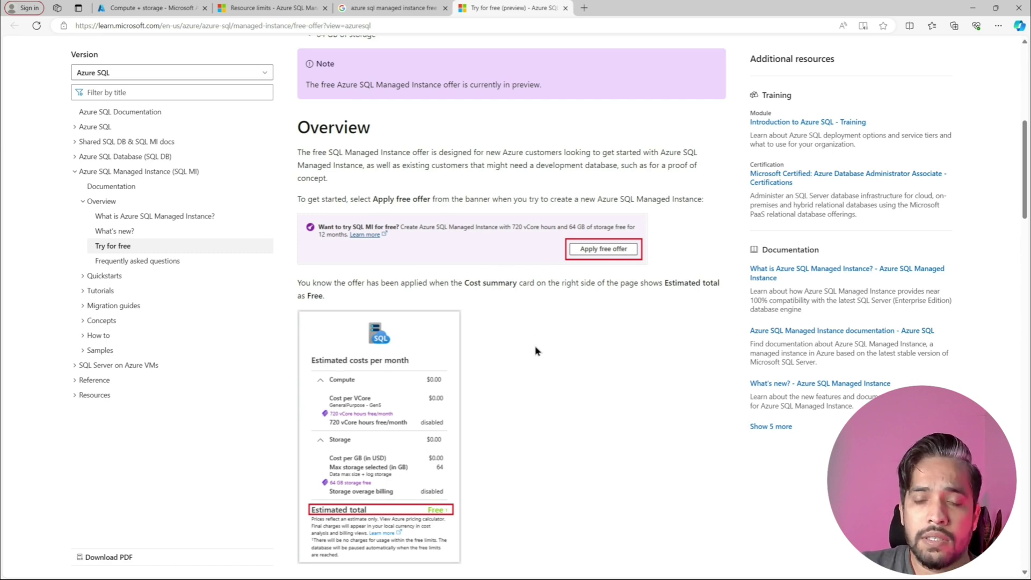
scroll(536, 350, down, 6)
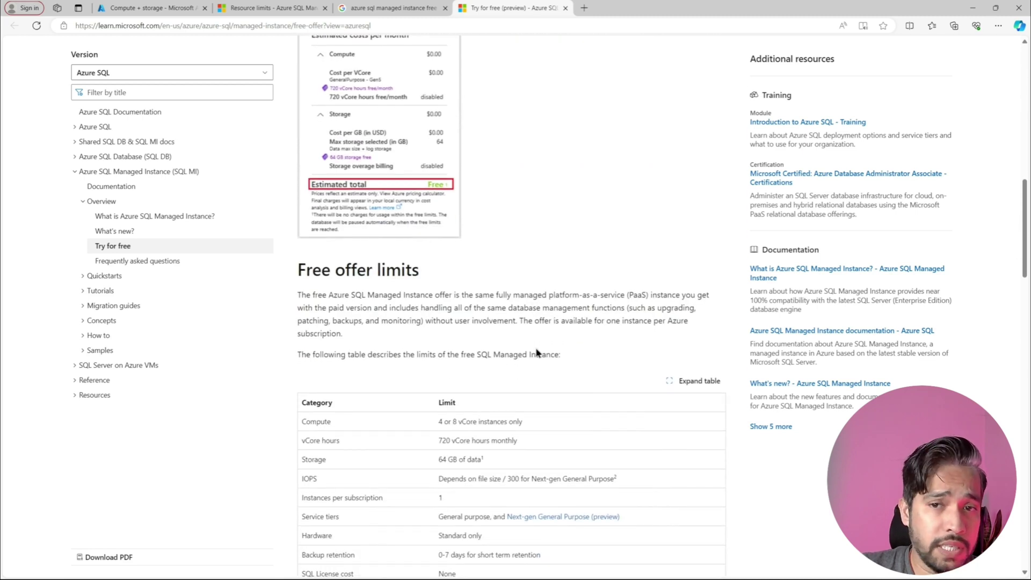
scroll(537, 352, down, 2)
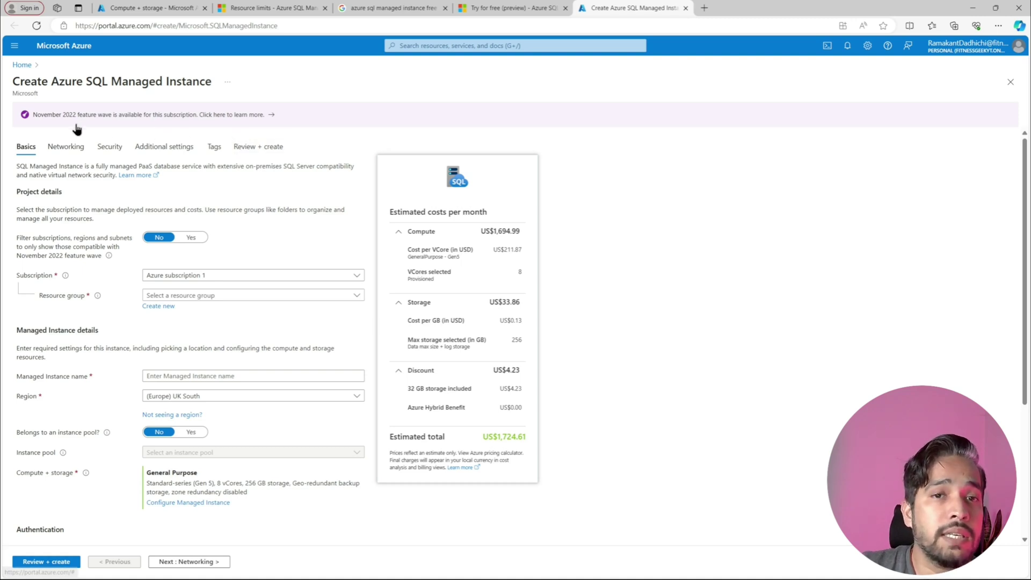
Step: Open the November 2022 feature wave information from the Azure SQL Managed Instance creation form
click(163, 117)
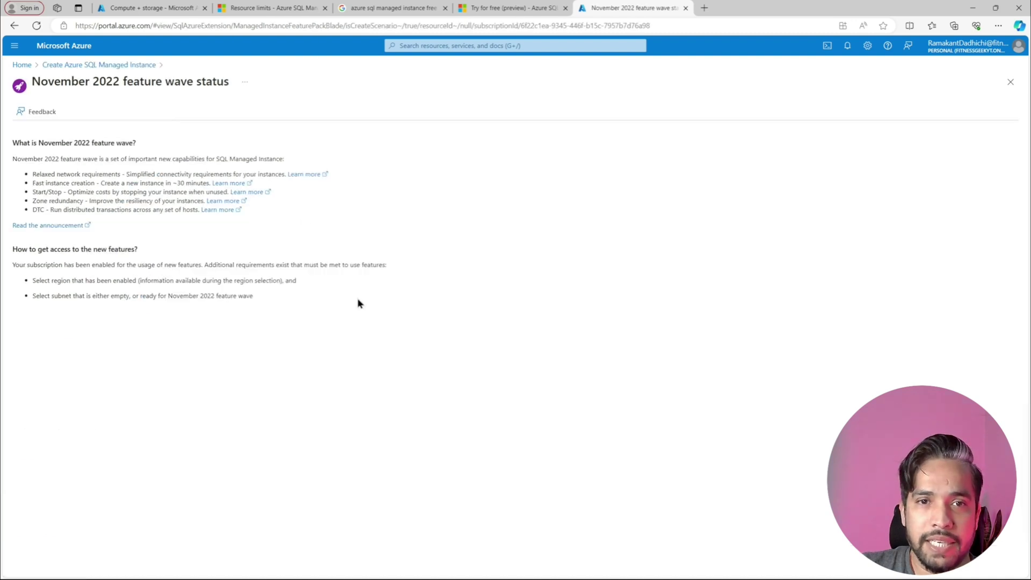
Step: Leave the feature wave page and check which regions the free SQL Managed Instance article lists for the offer
click(99, 65)
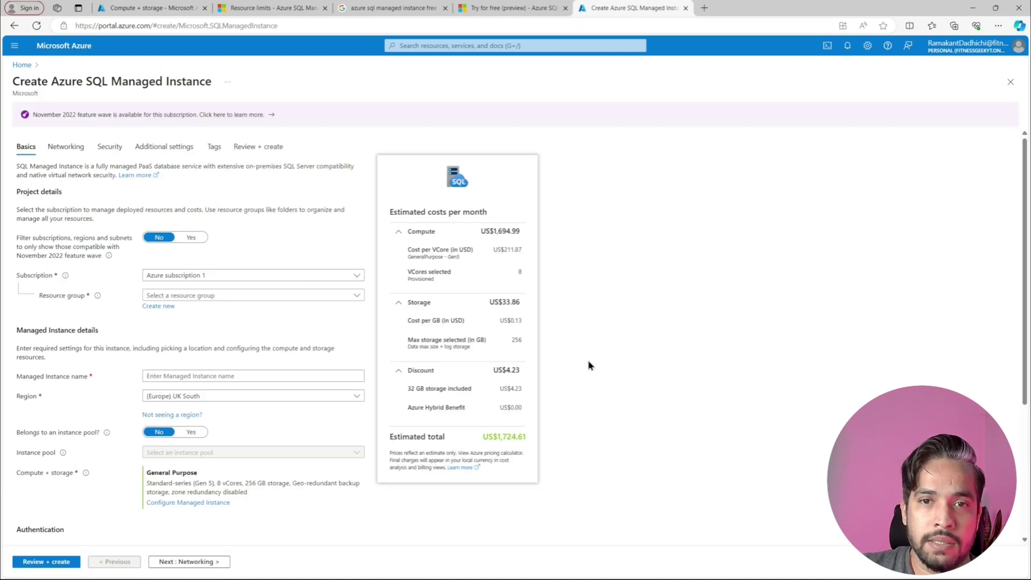
scroll(597, 366, down, 4)
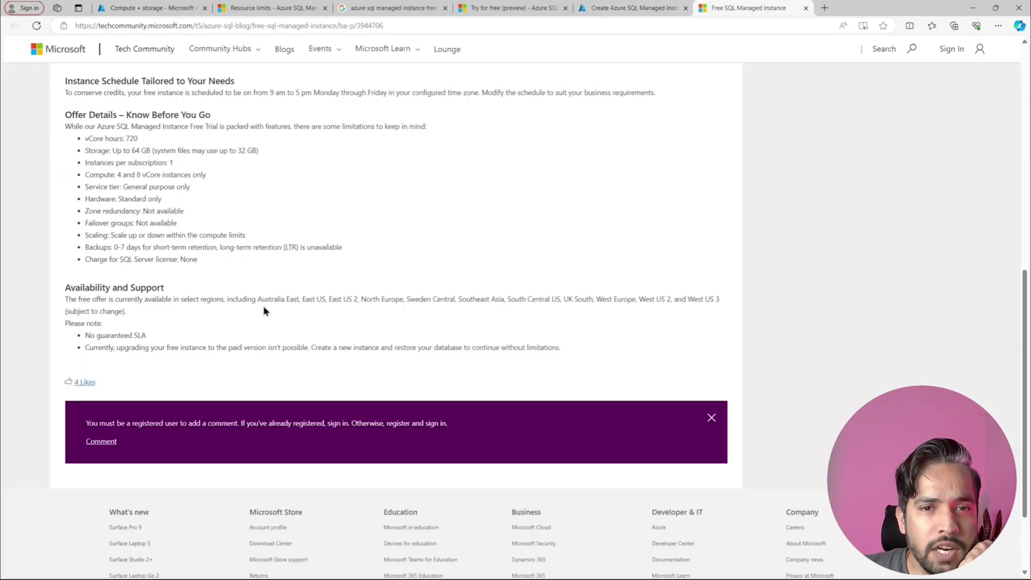
drag(258, 299, 393, 312)
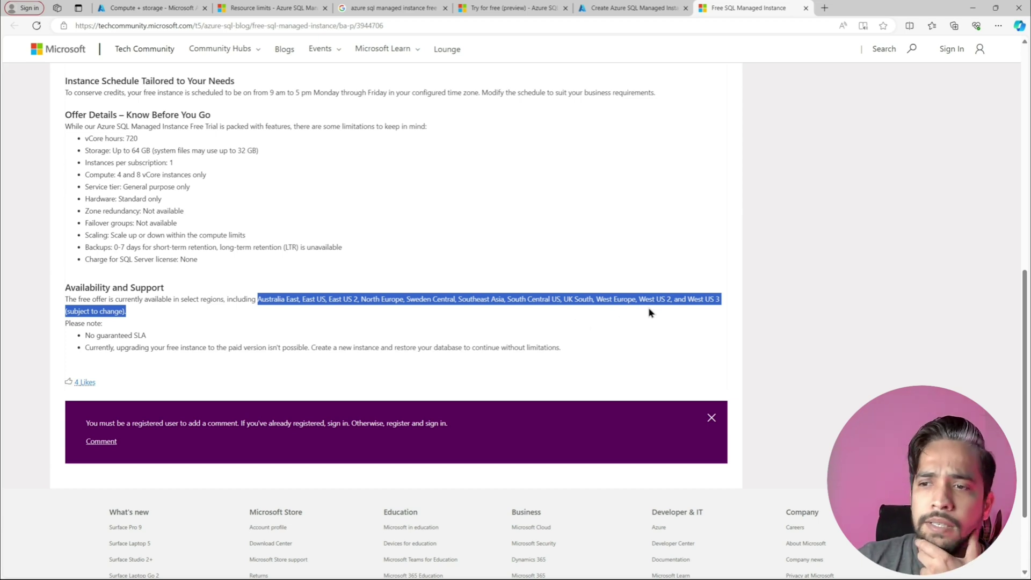
Step: Choose rg-skillbuilderzone-dev as the resource group on the Azure SQL Managed Instance creation form
click(608, 11)
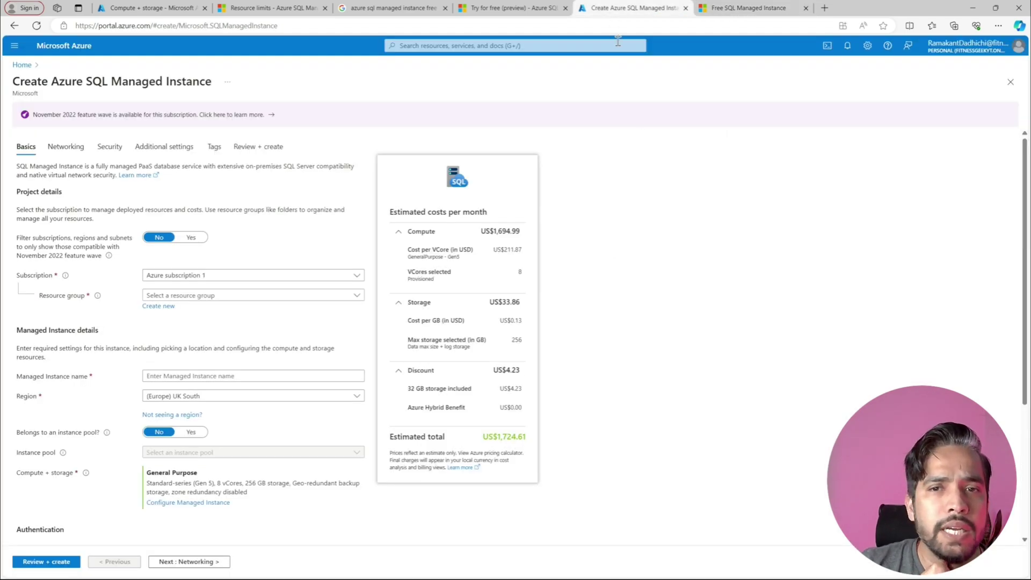
click(247, 295)
click(196, 331)
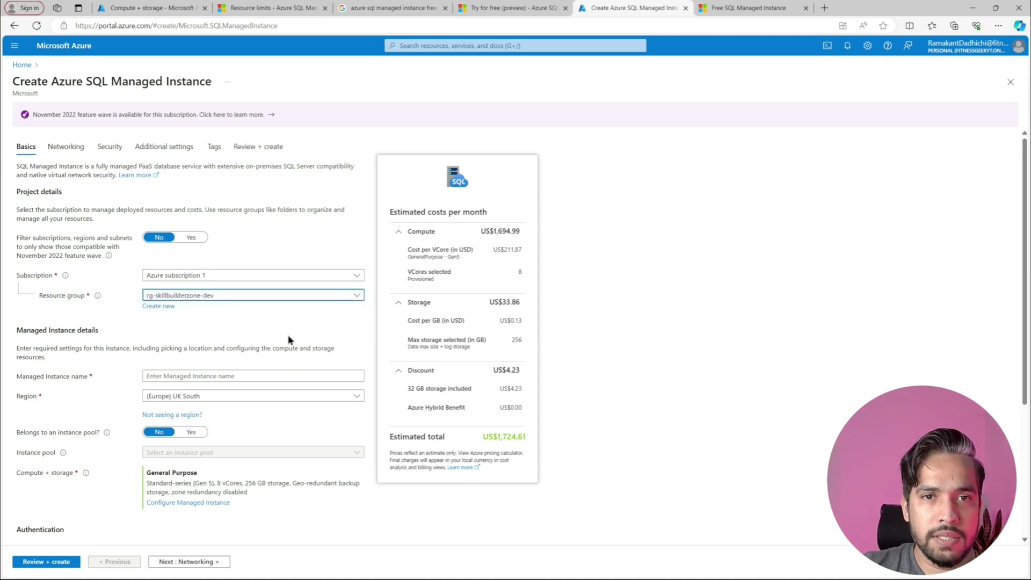
Step: Reload the managed instance creation form, discarding the entries, and apply the free offer (Preview)
click(37, 25)
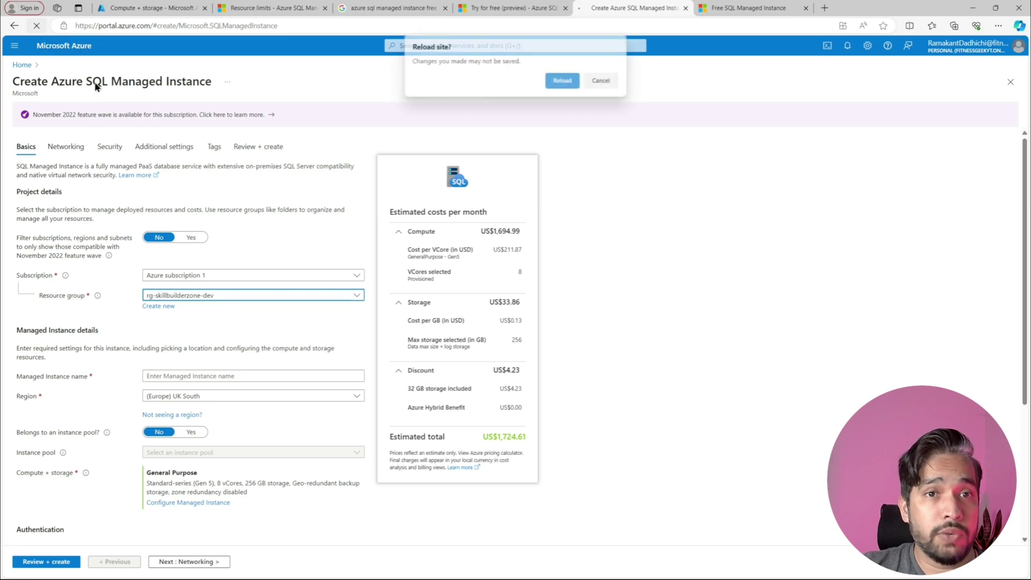
click(562, 81)
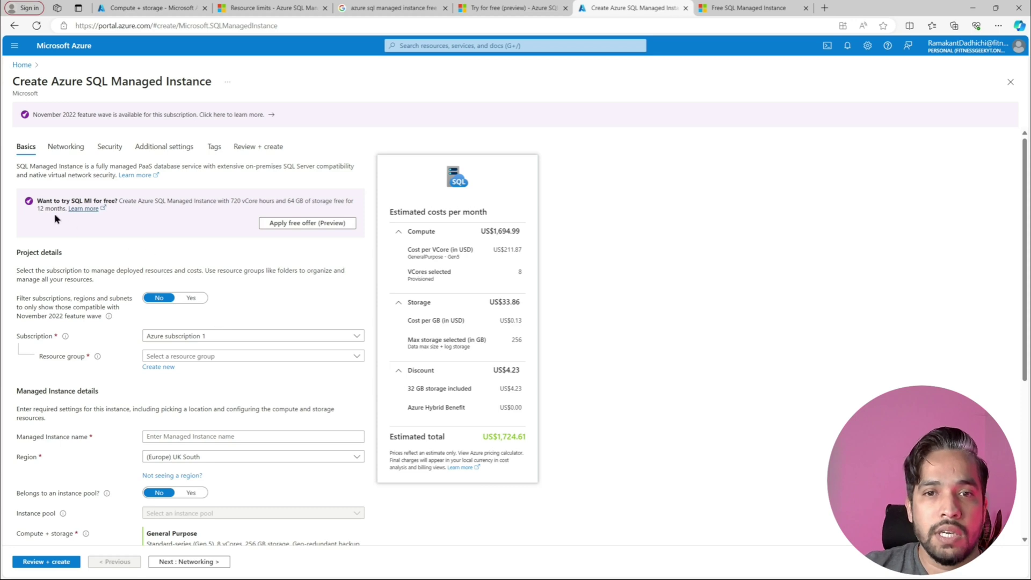
click(302, 223)
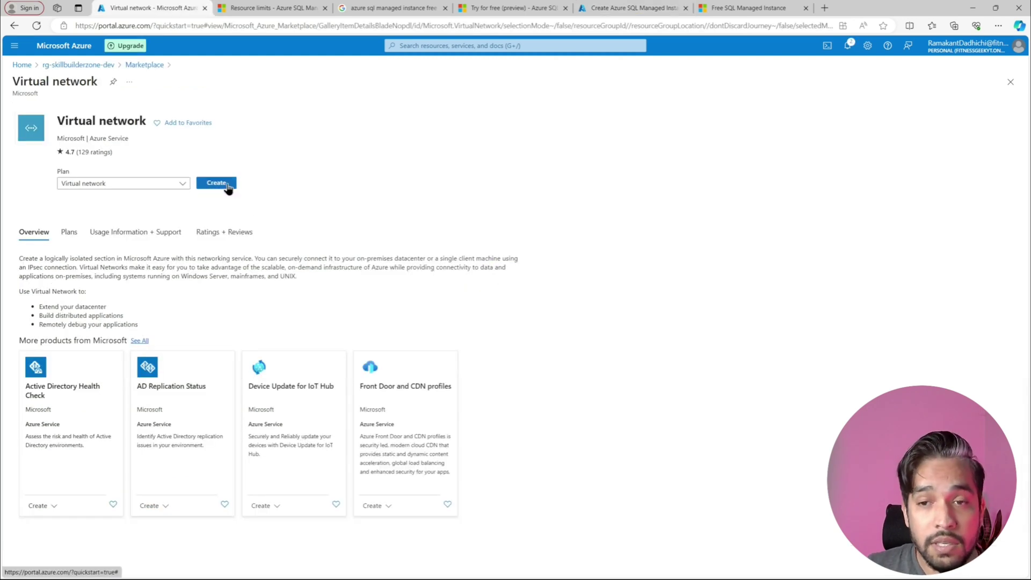
Step: Start creating a virtual network from its Marketplace page and name it vnet-sbd-uks-dev-001
click(224, 184)
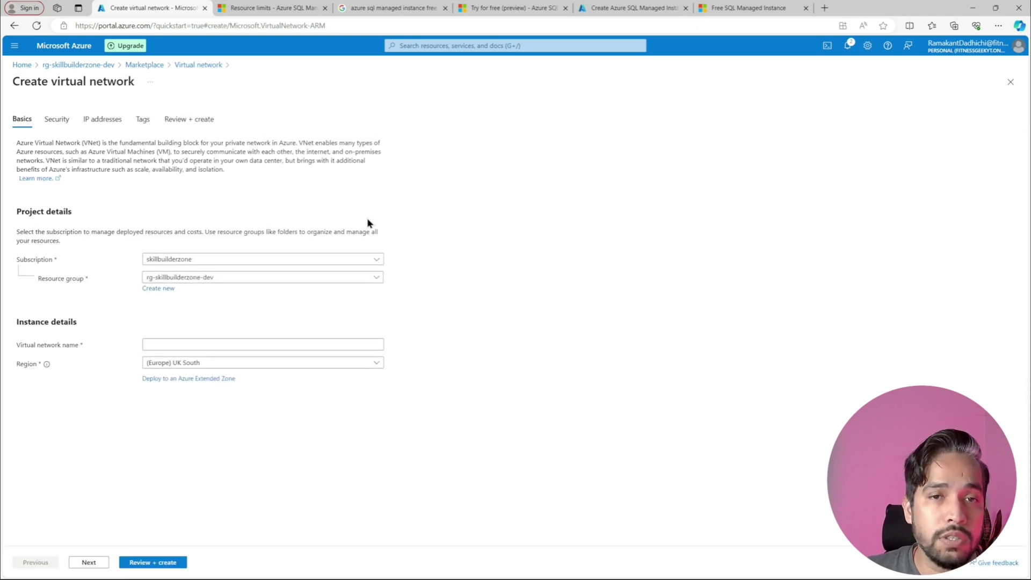
click(204, 346)
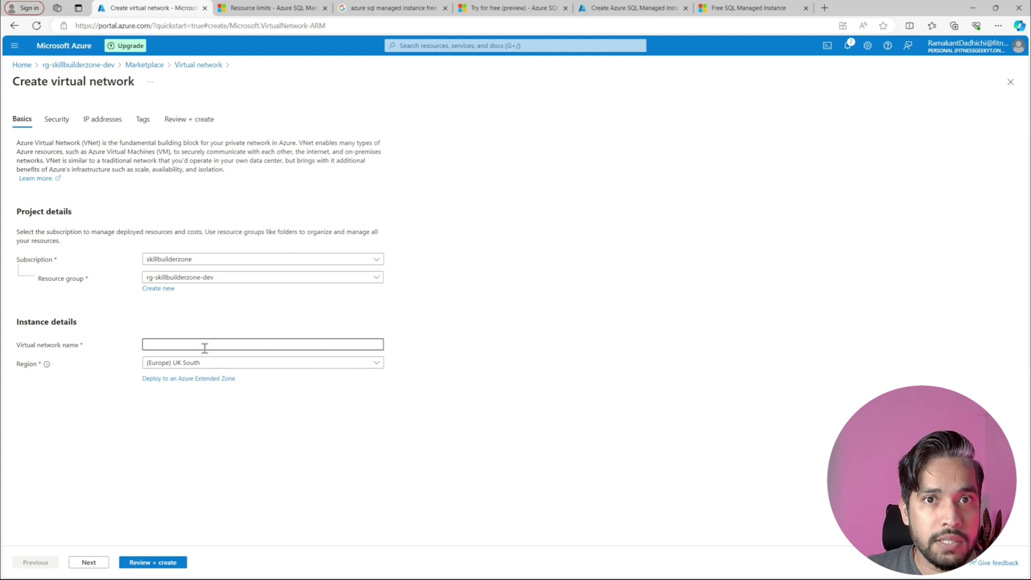
text(vnet)
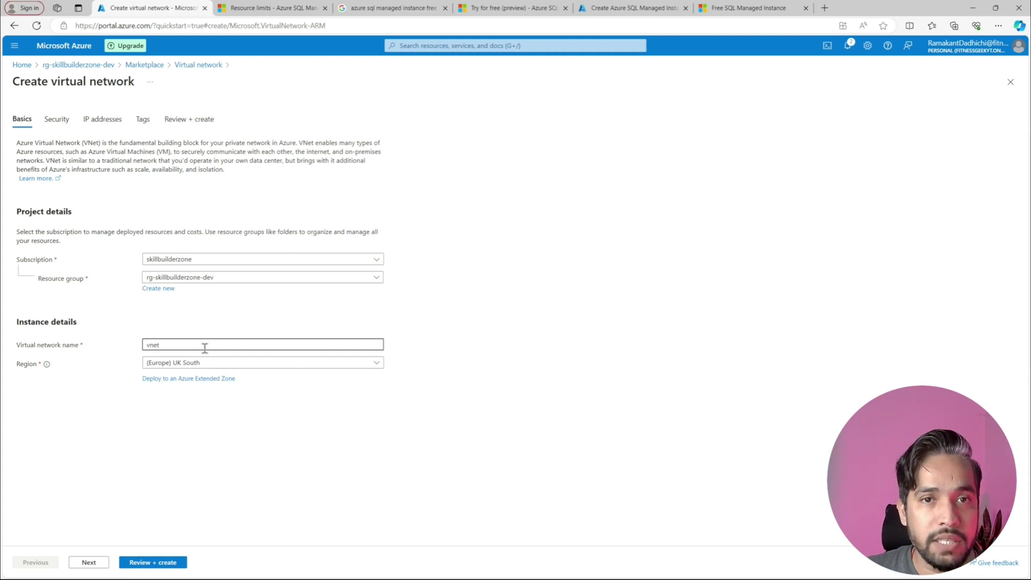
text(-sbd)
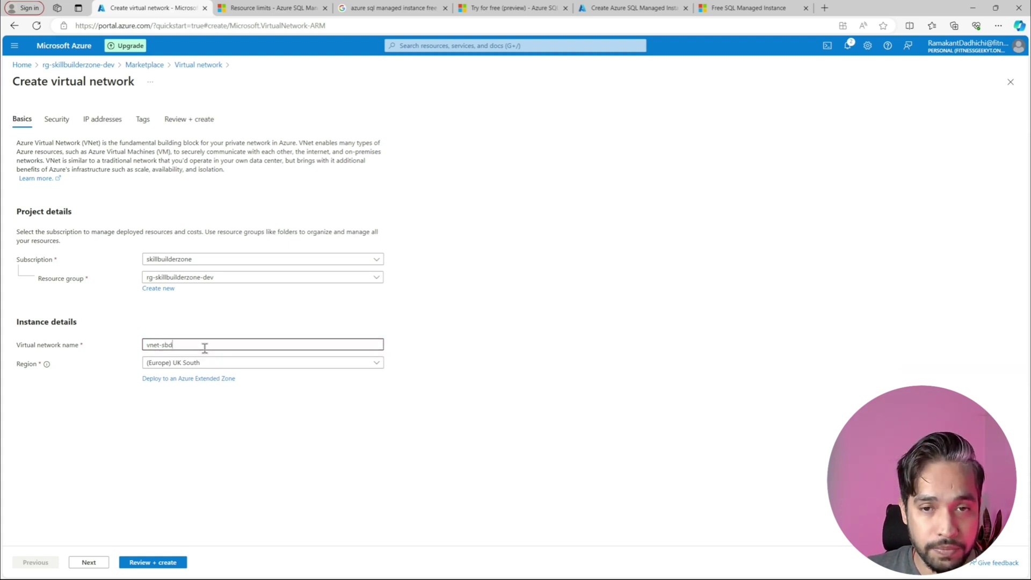
text(-u)
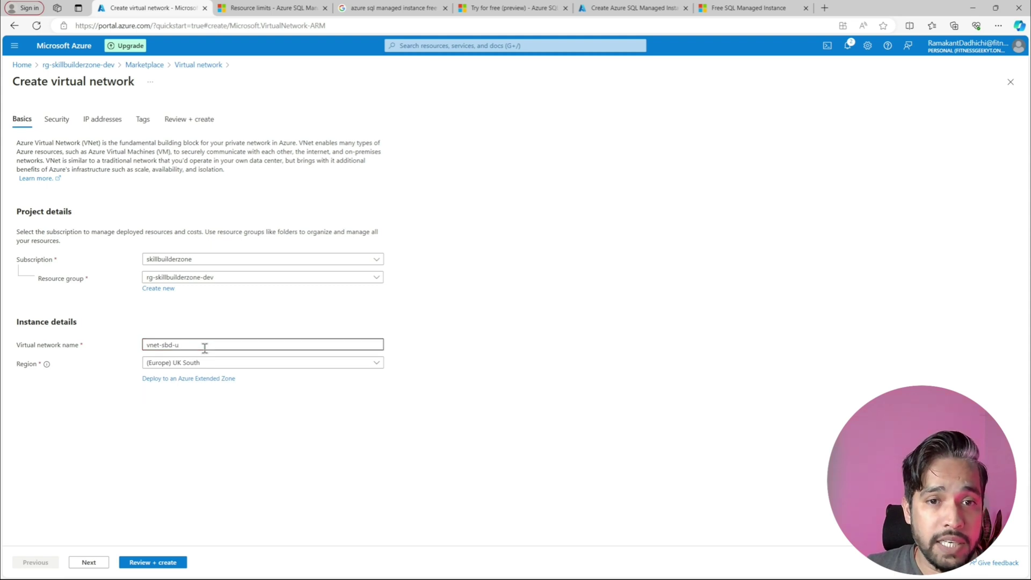
text(ks-dev)
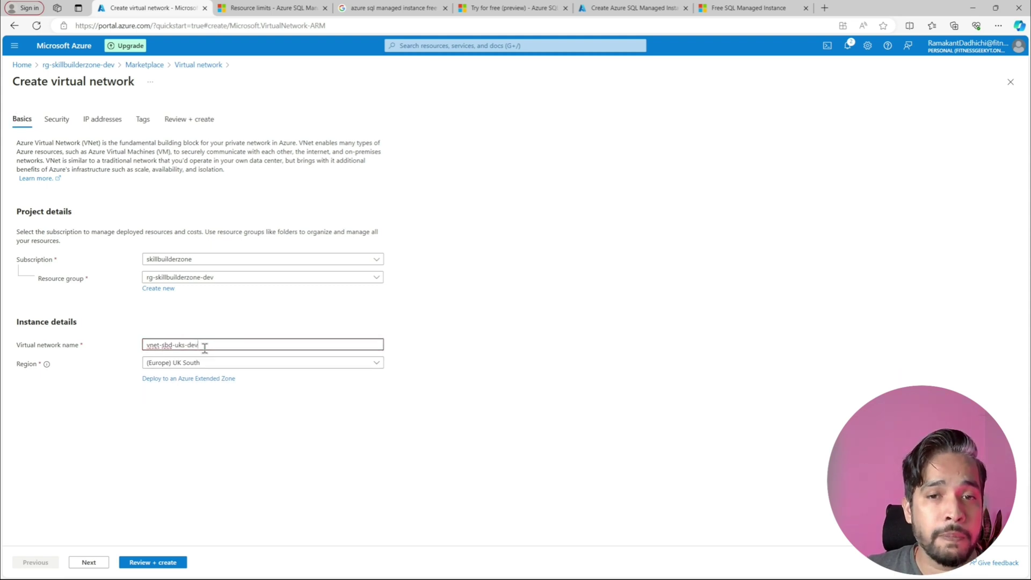
text(-001)
click(177, 450)
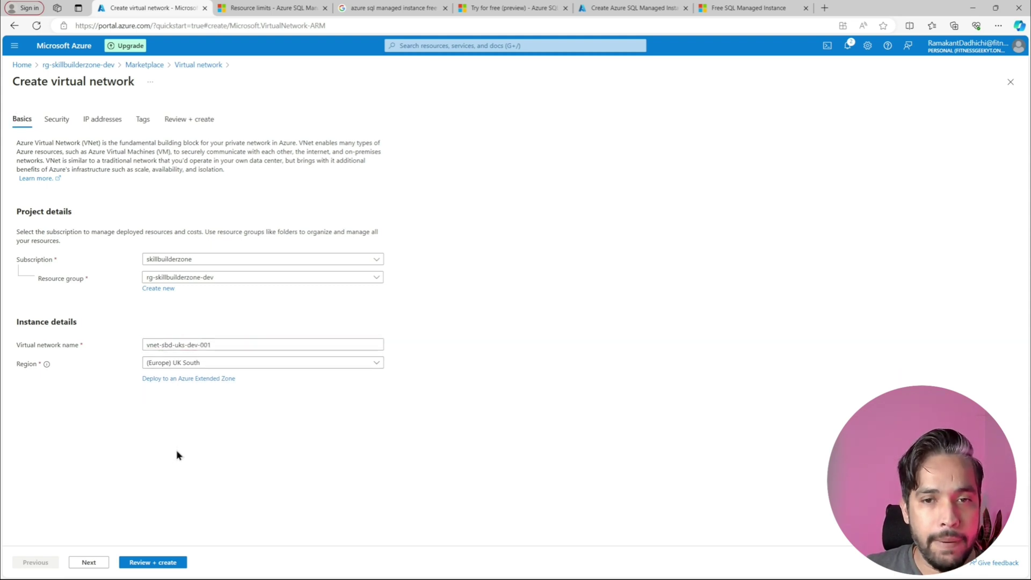
click(174, 564)
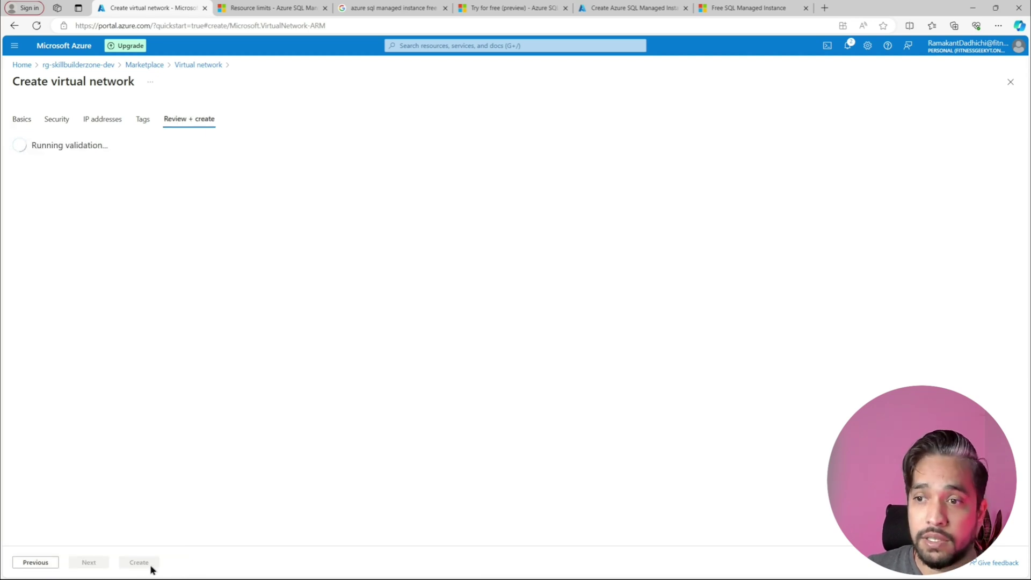
click(42, 562)
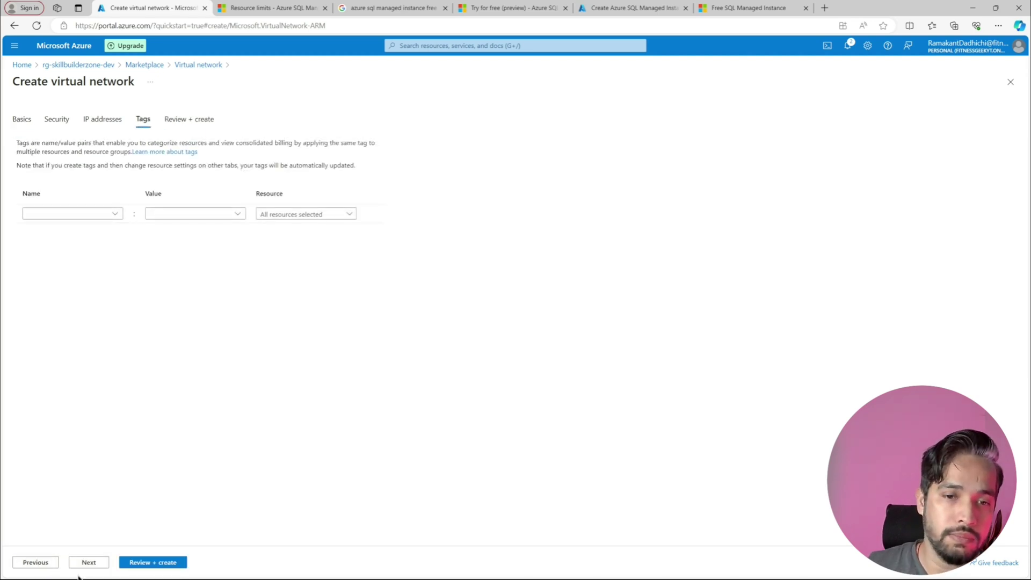
click(34, 565)
click(33, 565)
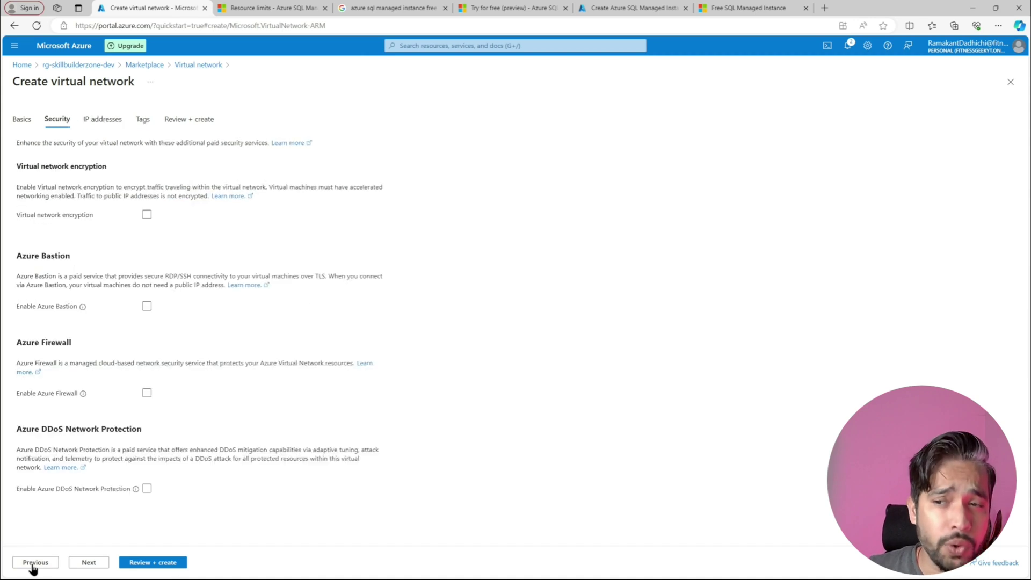
click(33, 565)
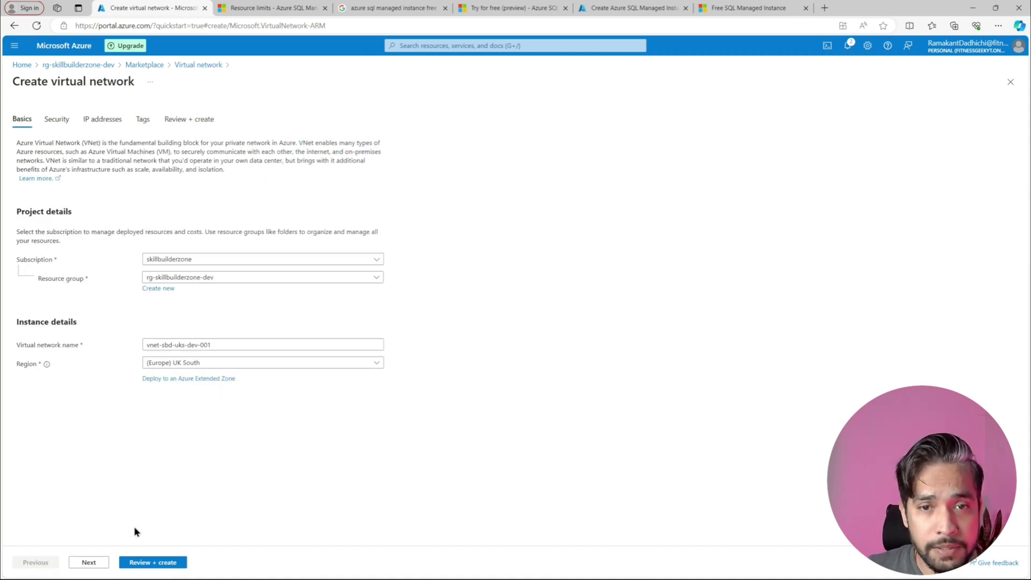
Step: Advance the virtual network setup to the IP address settings without enabling security services, and look through the address space sizes
click(90, 563)
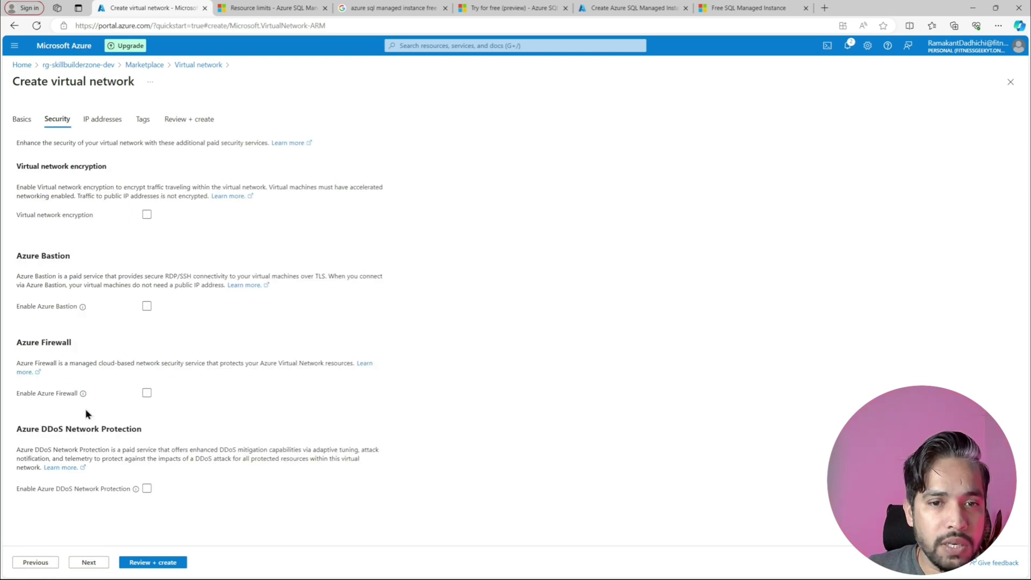
click(89, 564)
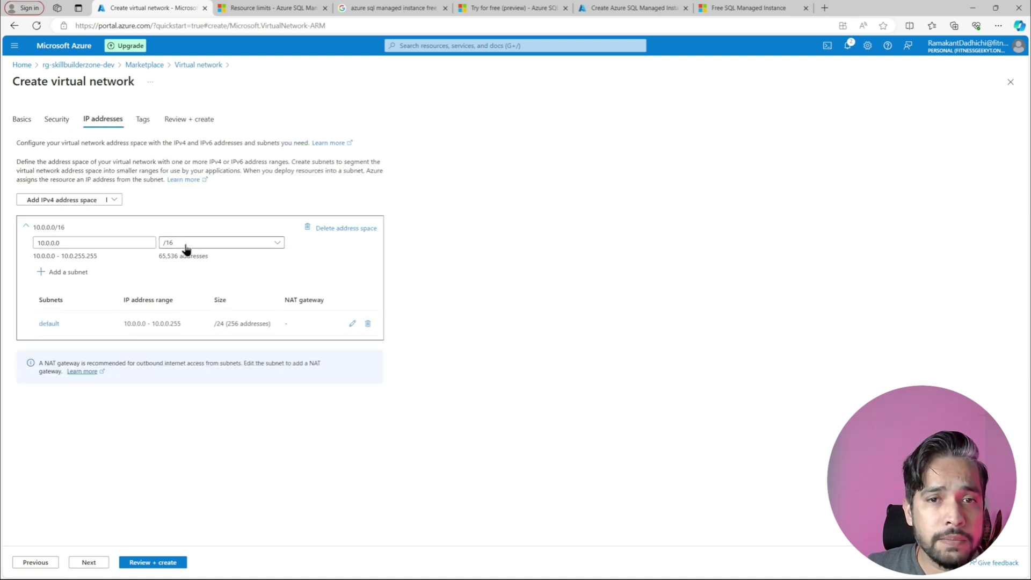
click(214, 244)
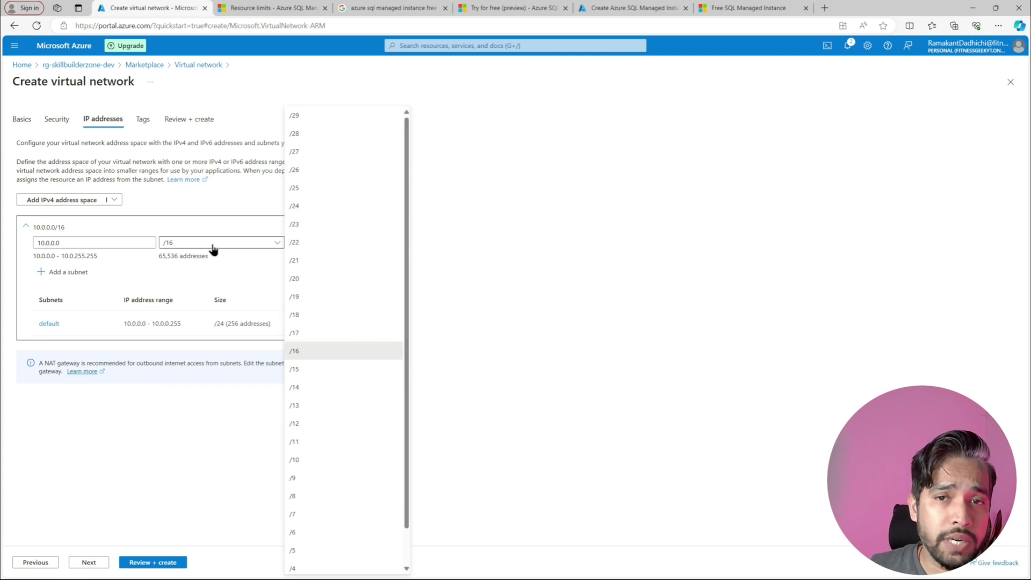
click(532, 220)
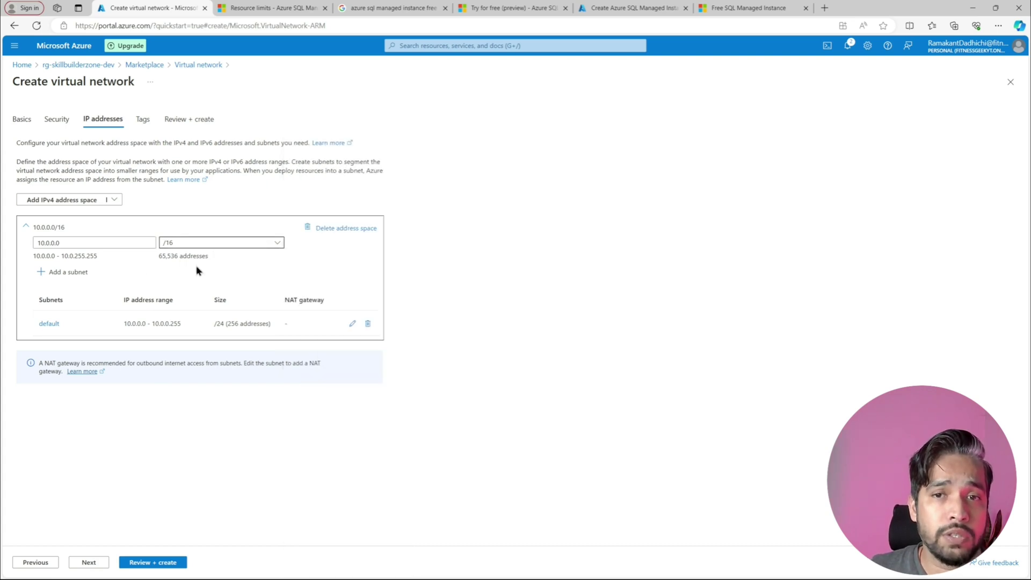
click(43, 275)
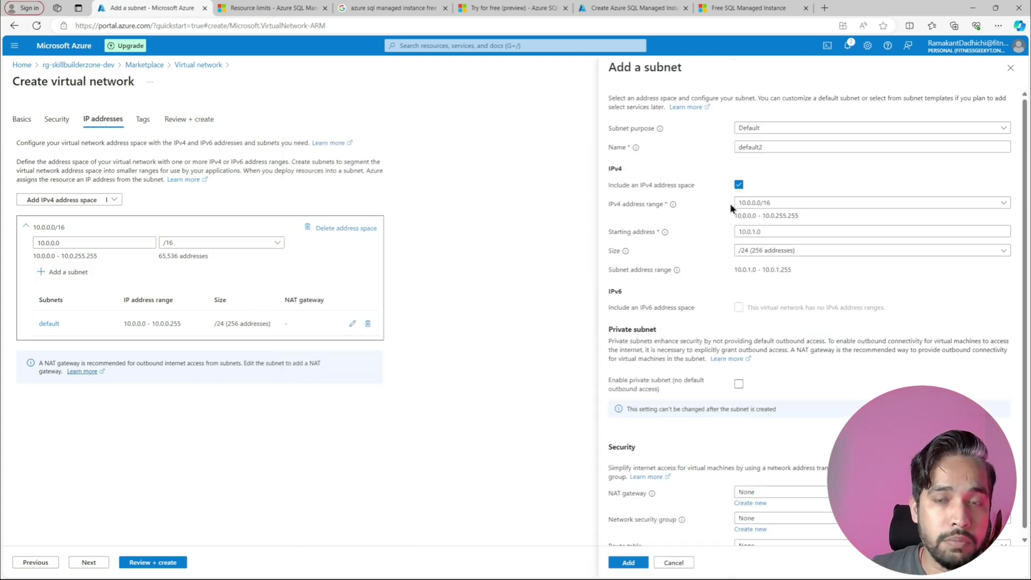
click(769, 131)
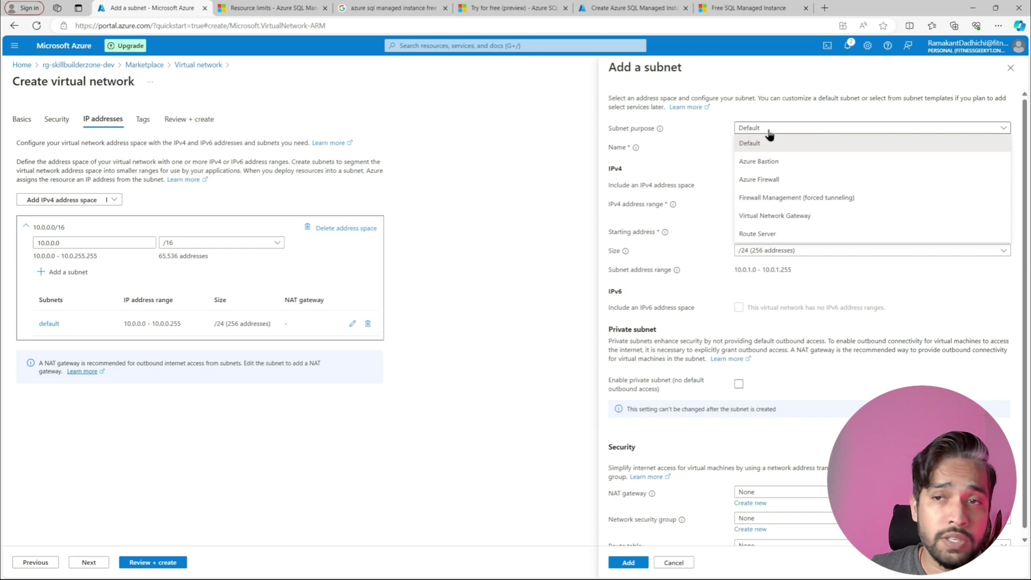
click(769, 133)
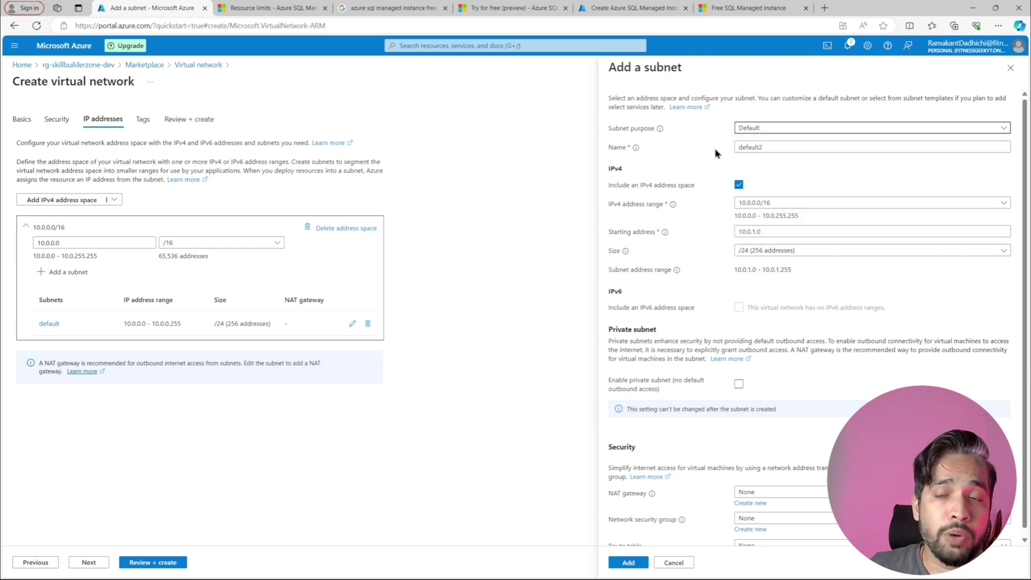
drag(760, 149, 731, 153)
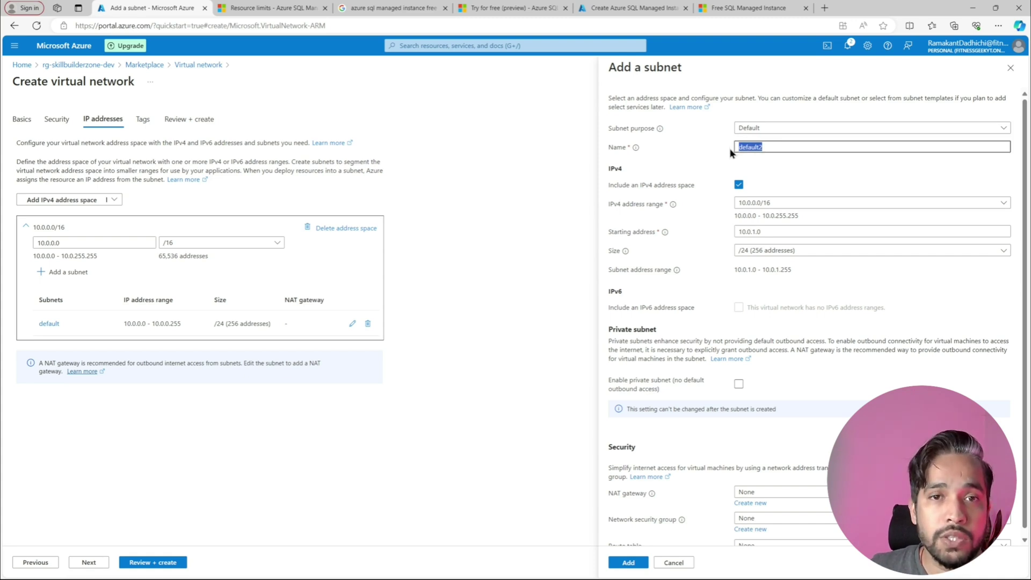
click(1012, 70)
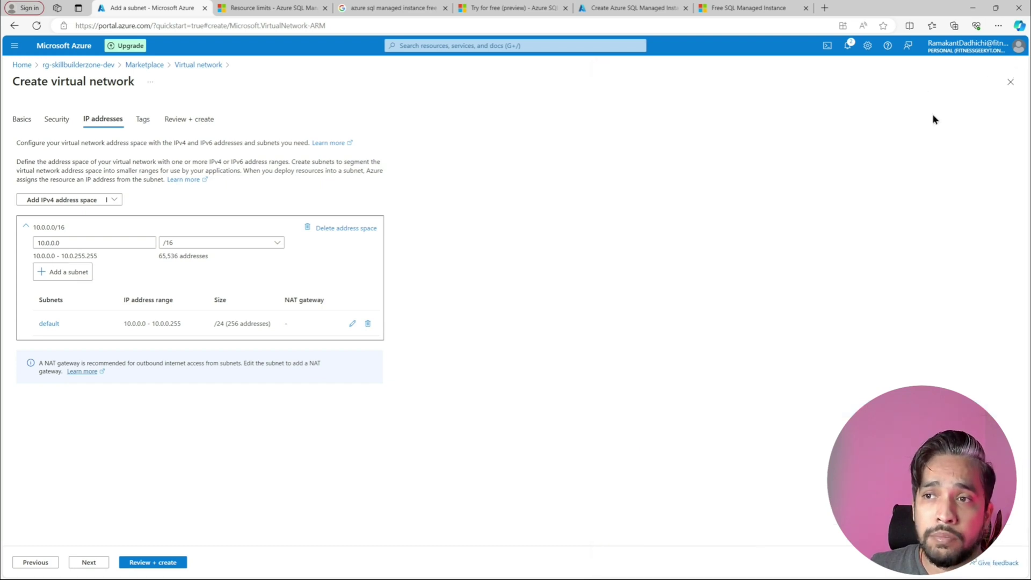
Step: Delete the default subnet and add a subnet named snet-sqlmi in the 10.0.0.0/16 address space
click(368, 324)
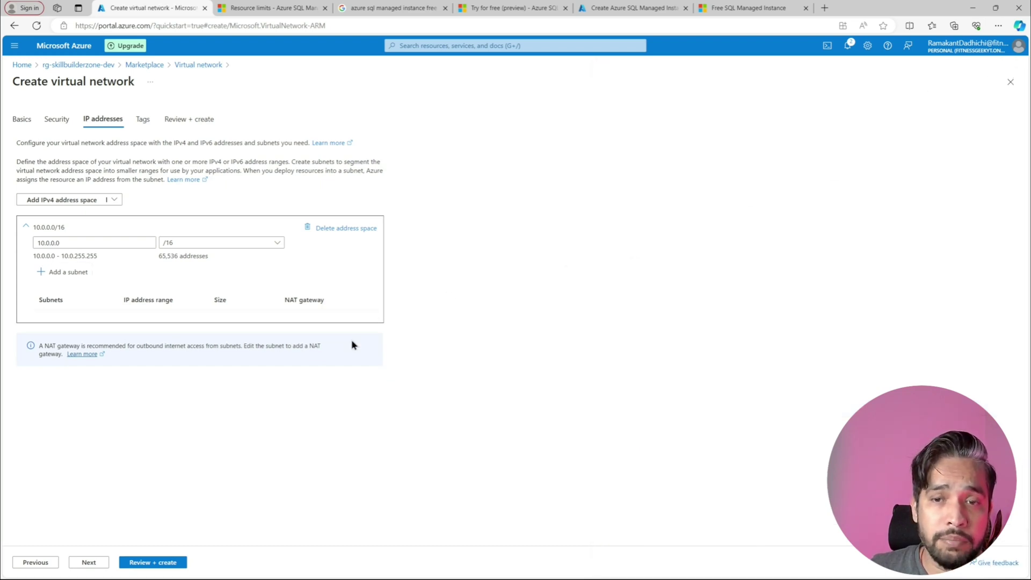
click(58, 273)
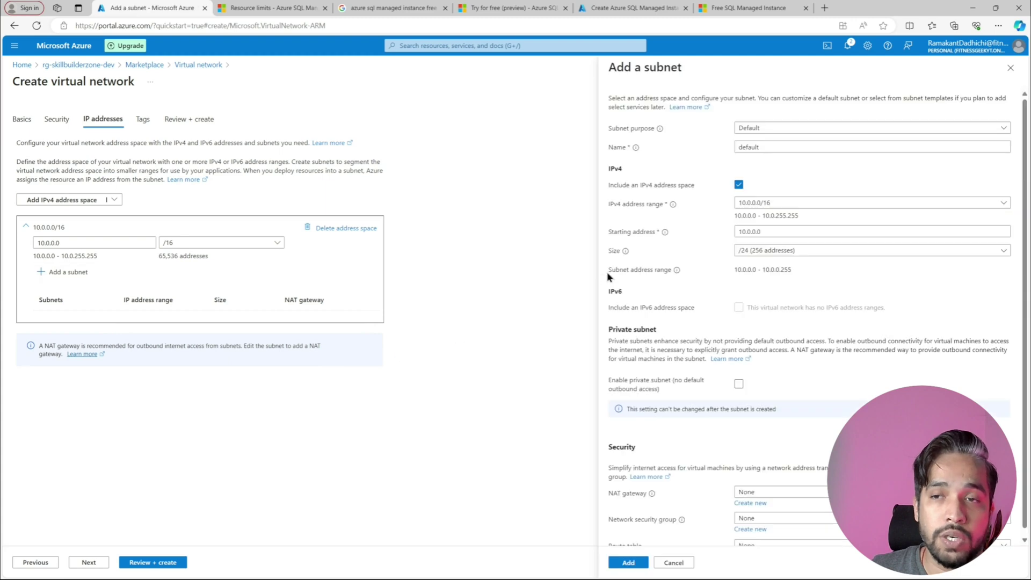
drag(769, 147, 730, 155)
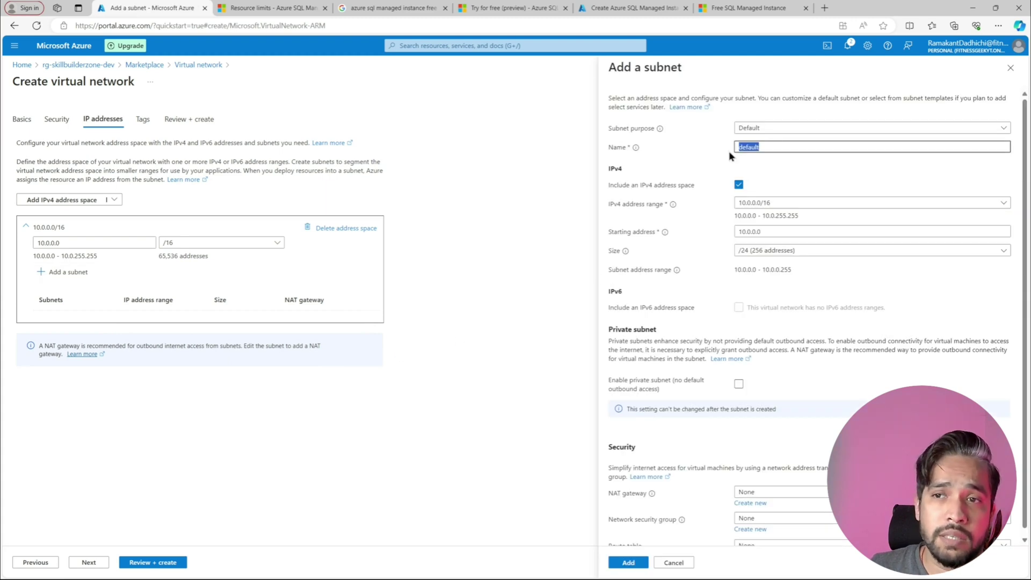
text(sne)
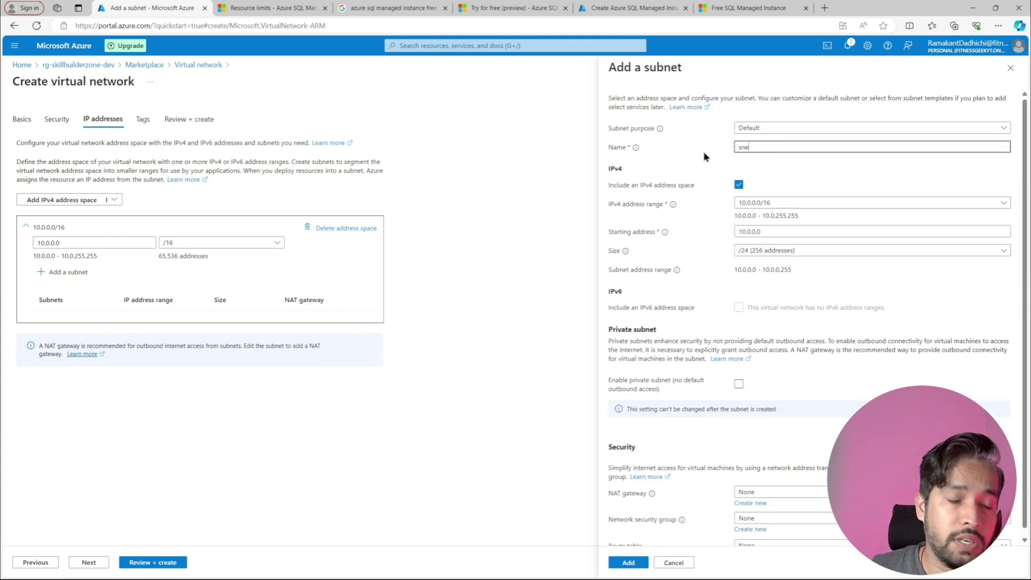
text(t-sqlmi)
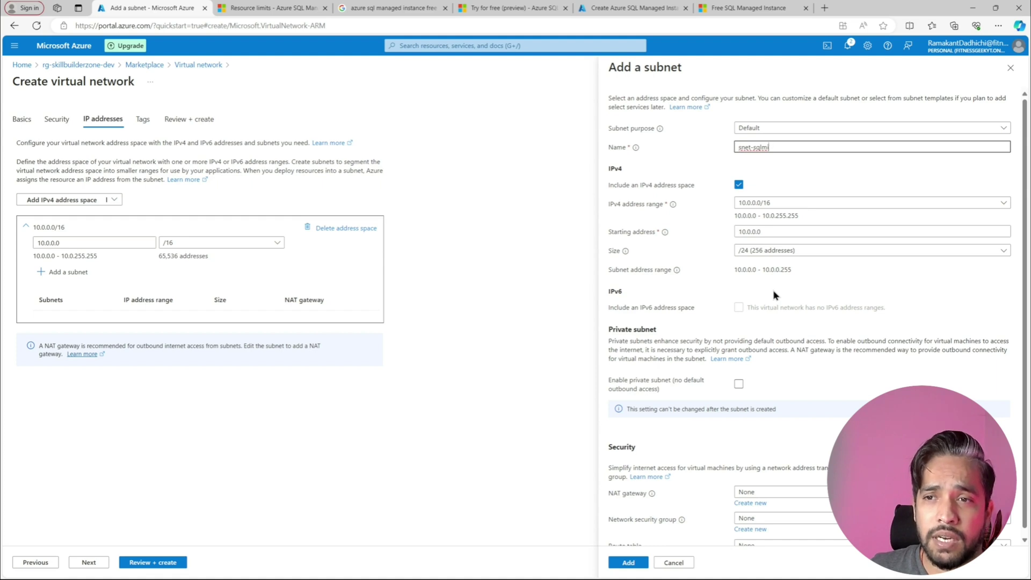
scroll(825, 362, down, 1)
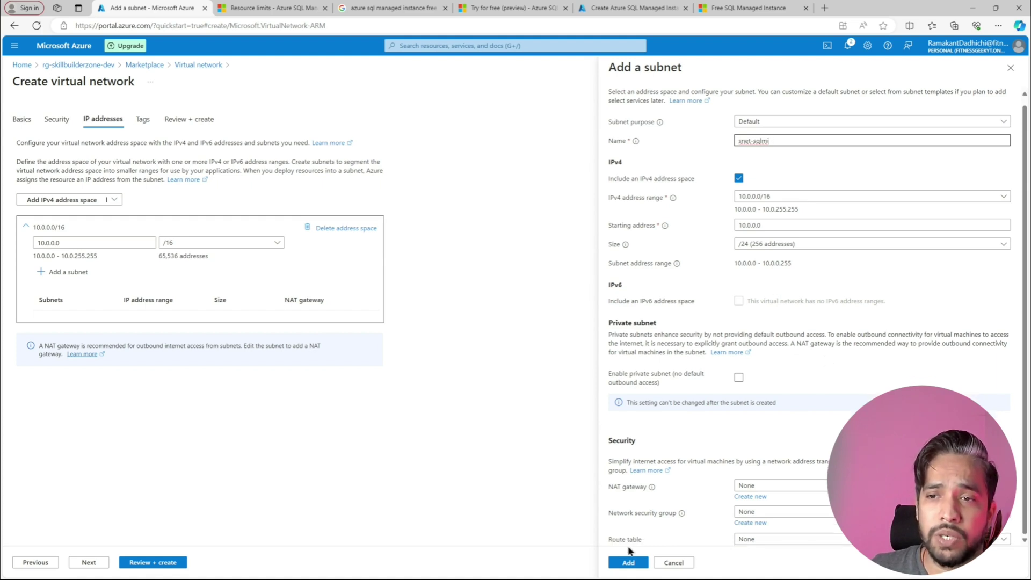
click(617, 561)
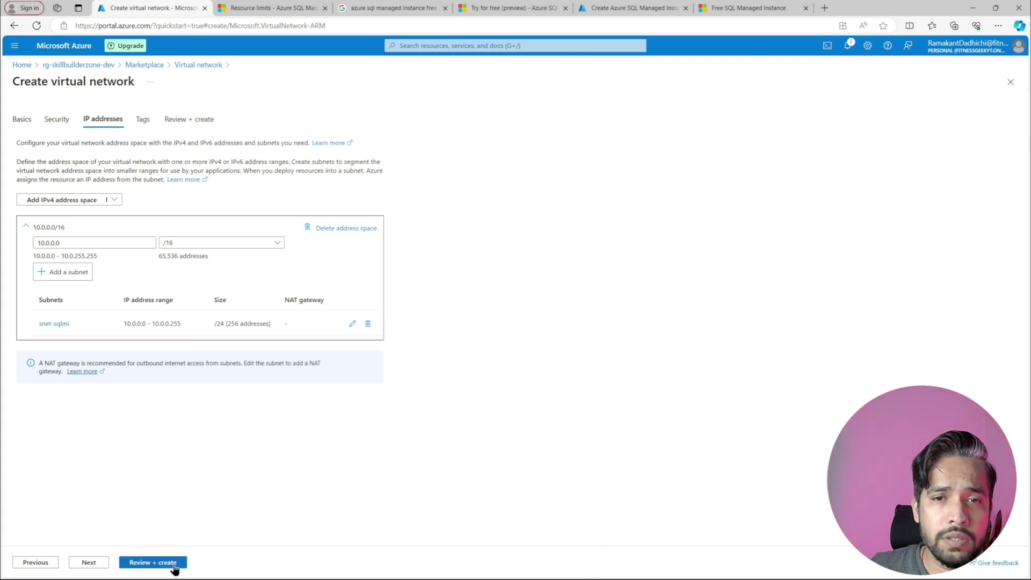
Step: Review and deploy the virtual network, and open the deployed network's list of subnets
click(153, 562)
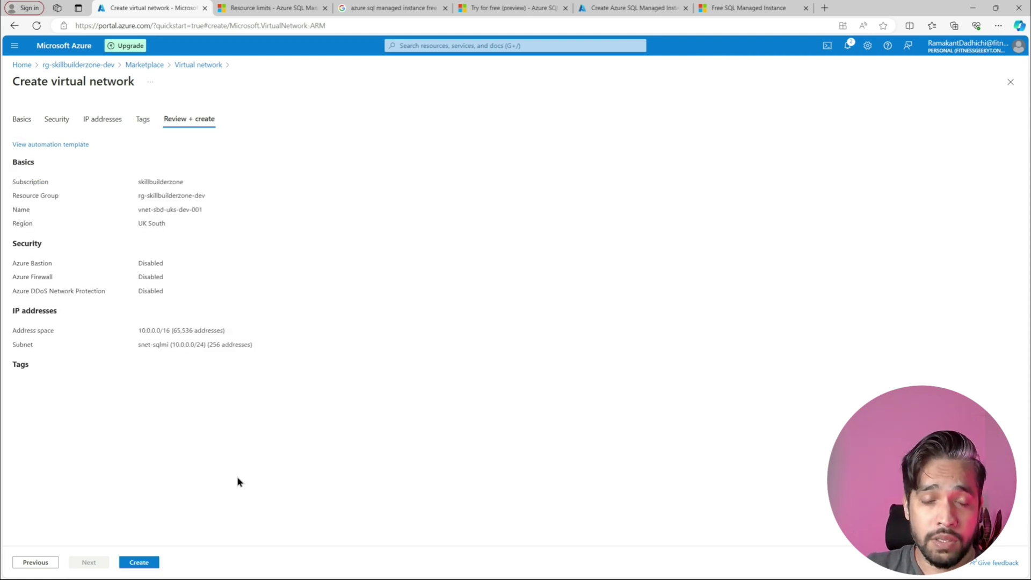
click(138, 562)
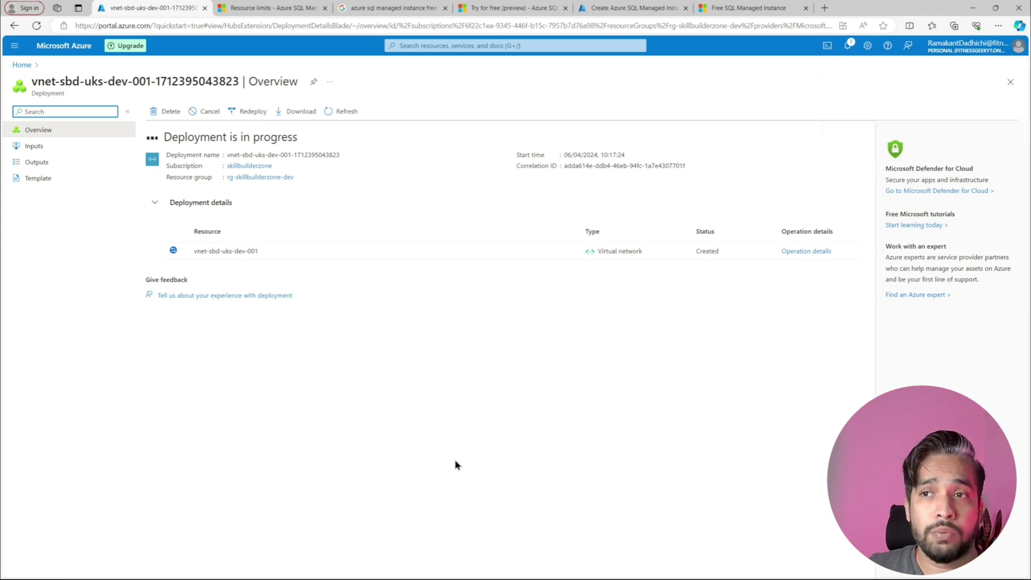
click(329, 112)
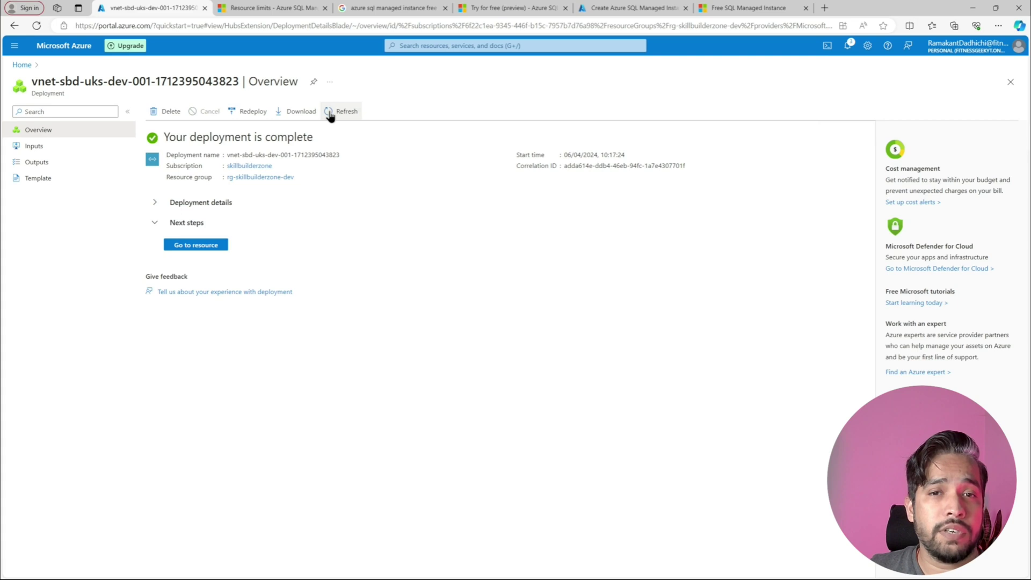
click(213, 247)
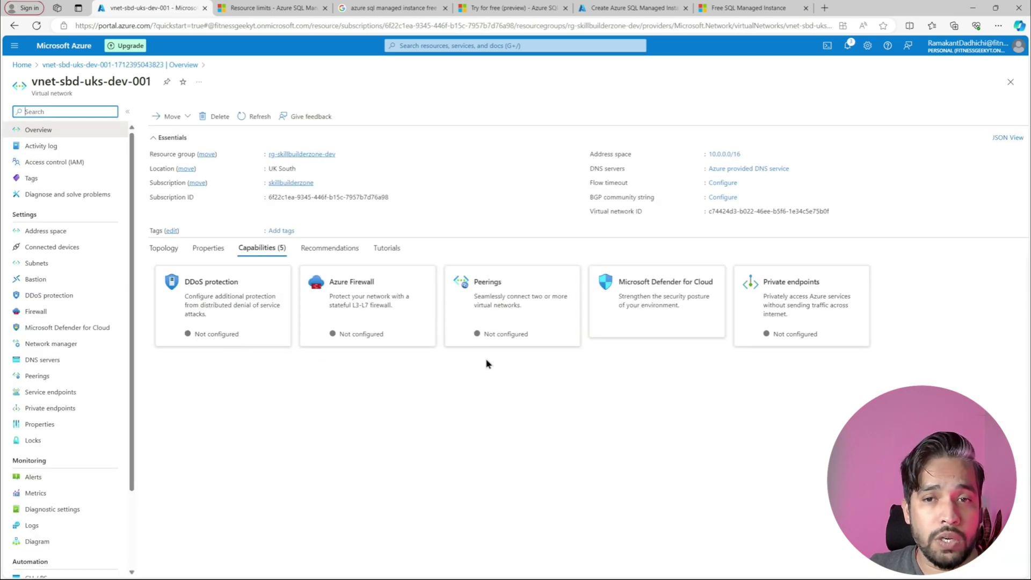
click(79, 262)
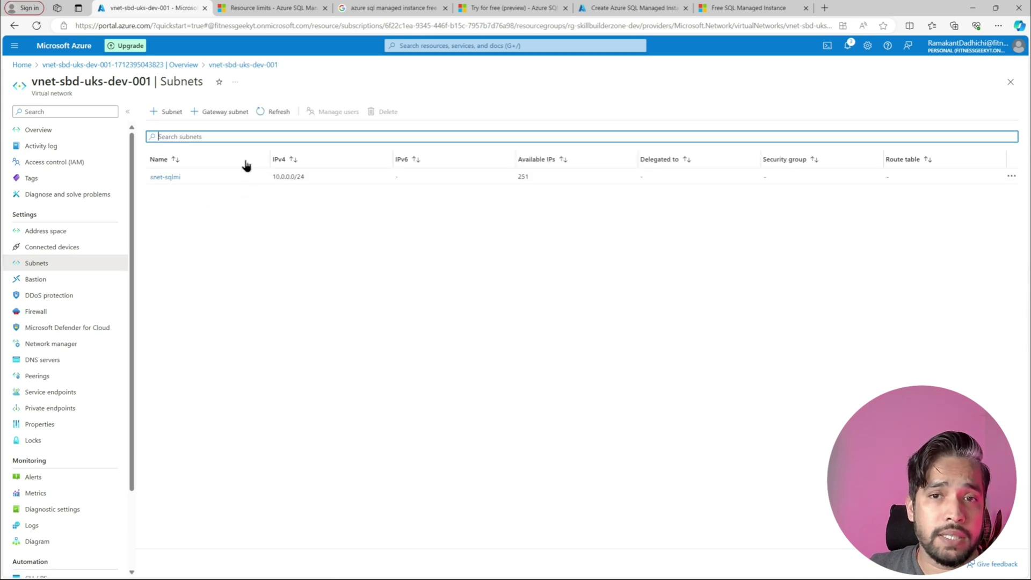
Step: Return to the managed instance form and check its networking settings for the available virtual networks and subnets
click(631, 9)
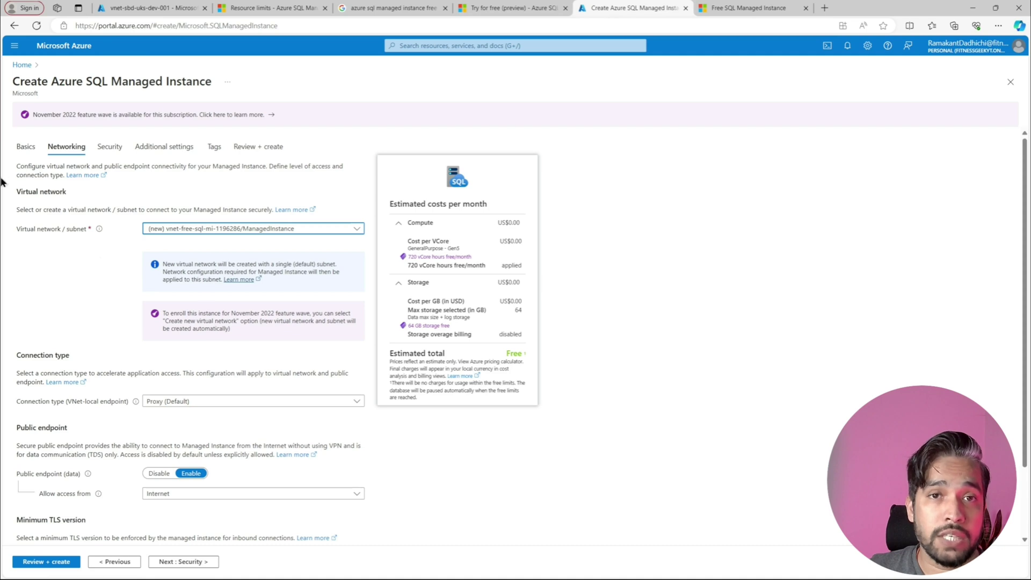
click(26, 147)
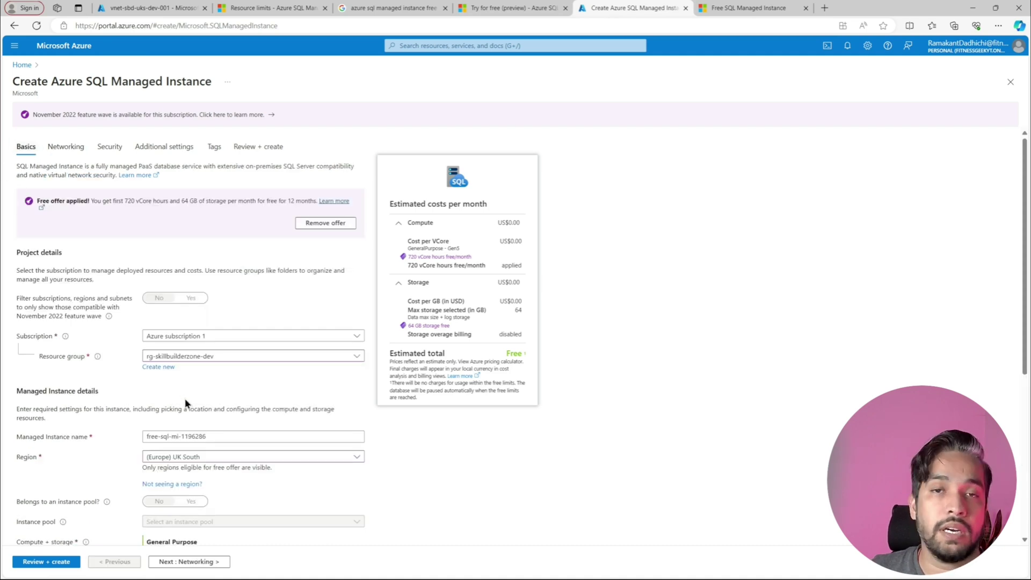
click(212, 561)
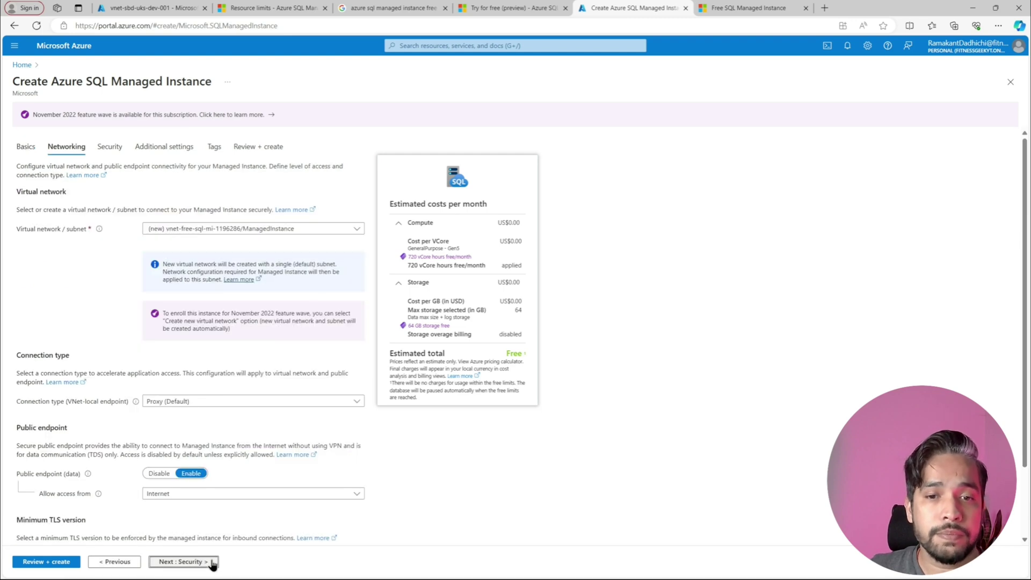
click(225, 230)
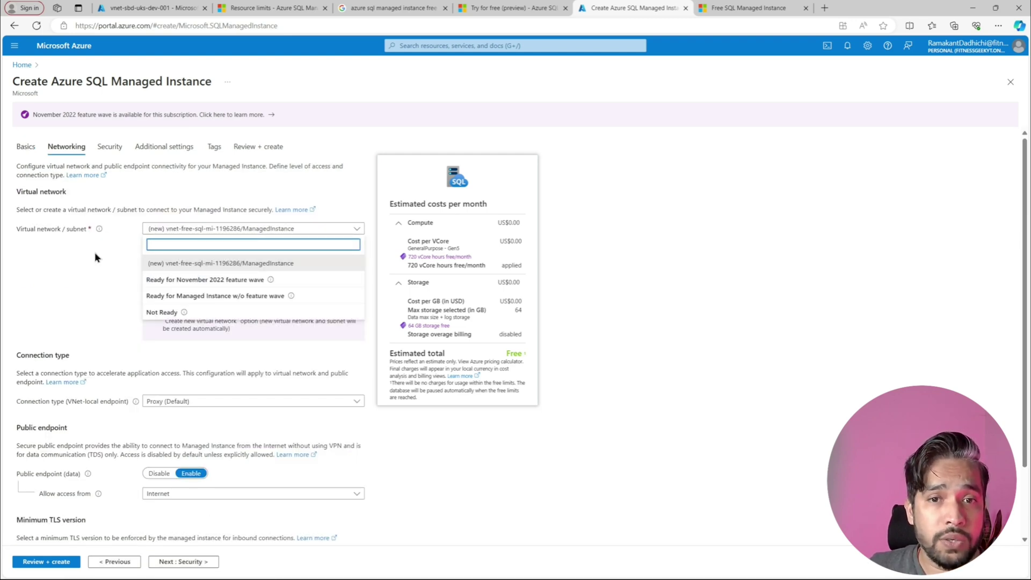
click(64, 212)
click(27, 148)
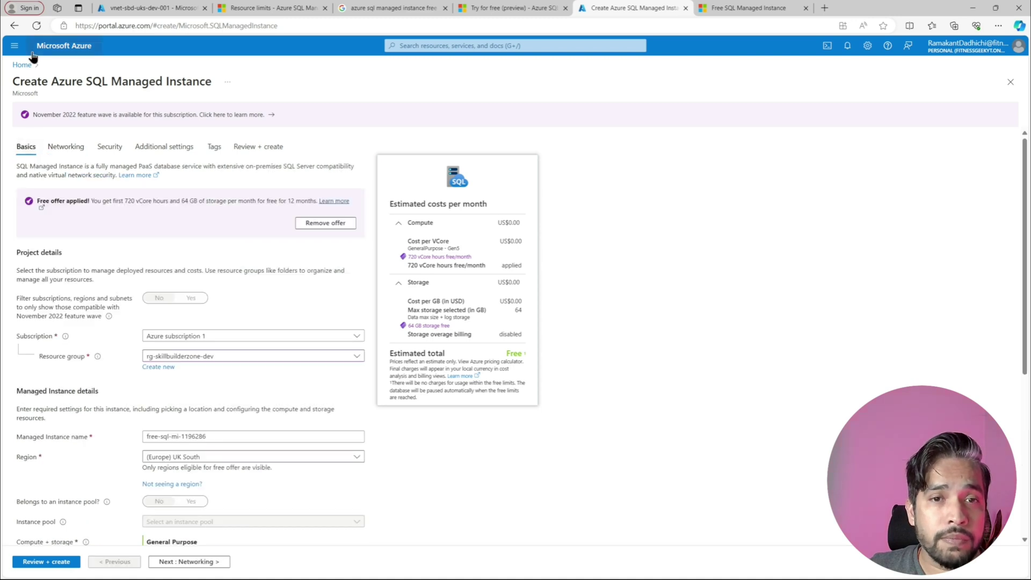
Step: Reload the managed instance form to refresh its network choices, and reapply the free offer (Preview)
click(36, 25)
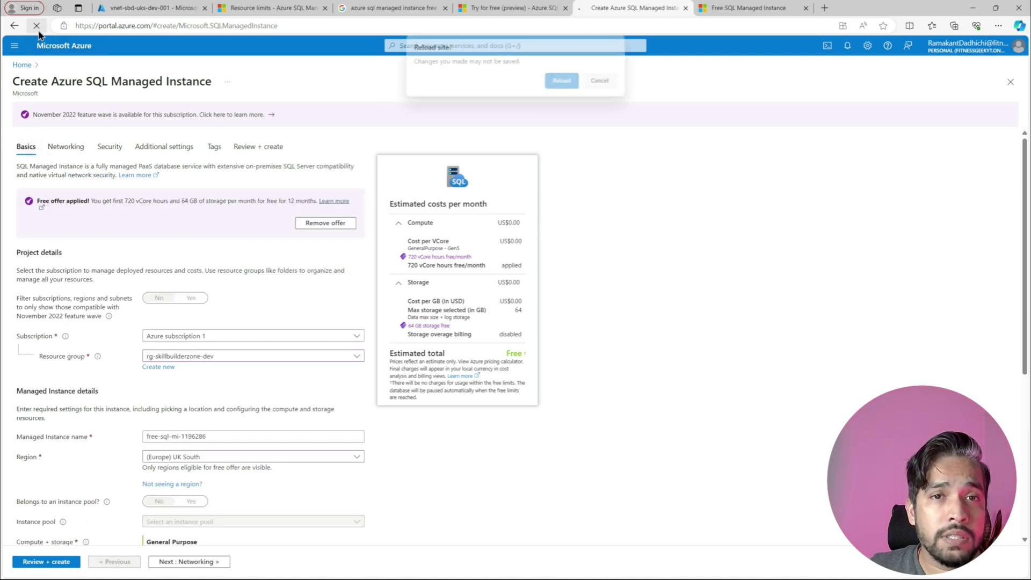
click(572, 82)
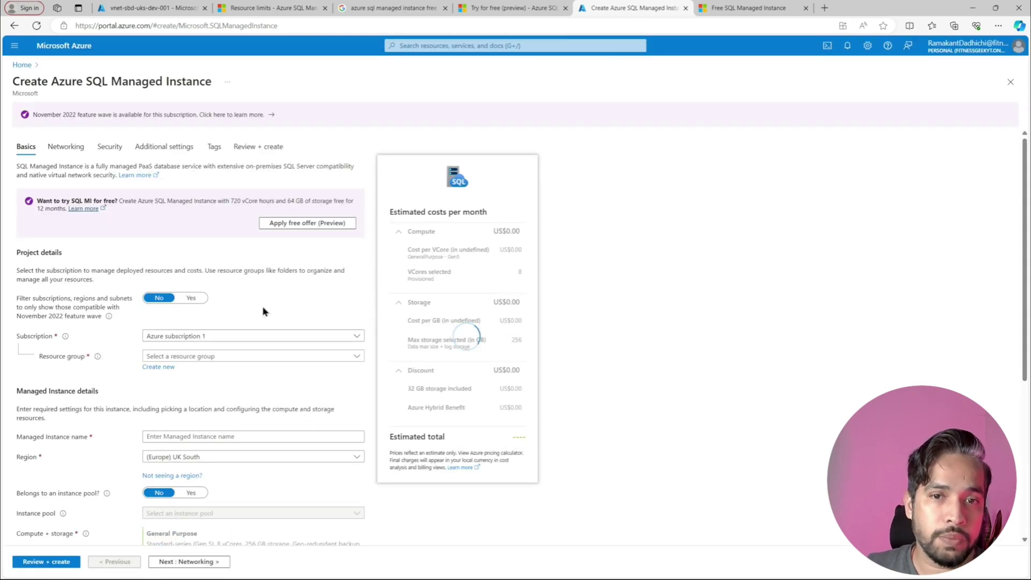
click(280, 224)
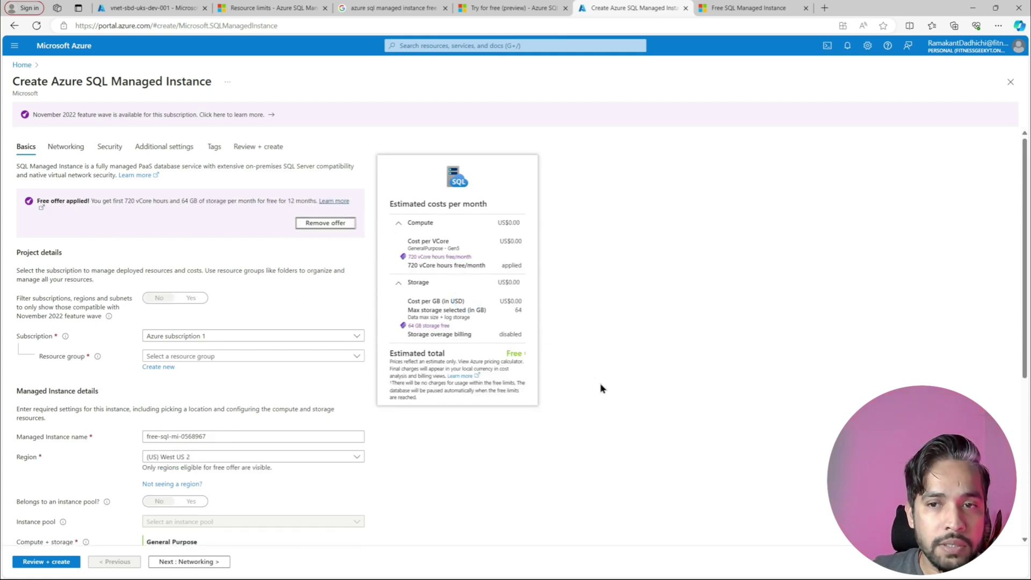
Step: Set the resource group to rg-skillbuilderzone-dev and the region to (Europe) UK South
click(222, 358)
click(200, 411)
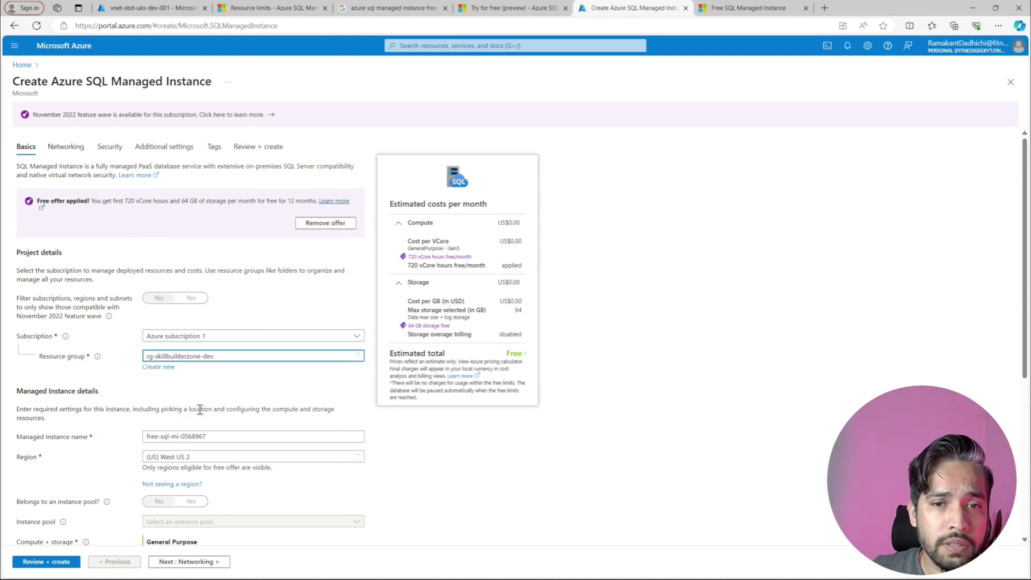
scroll(591, 433, down, 1)
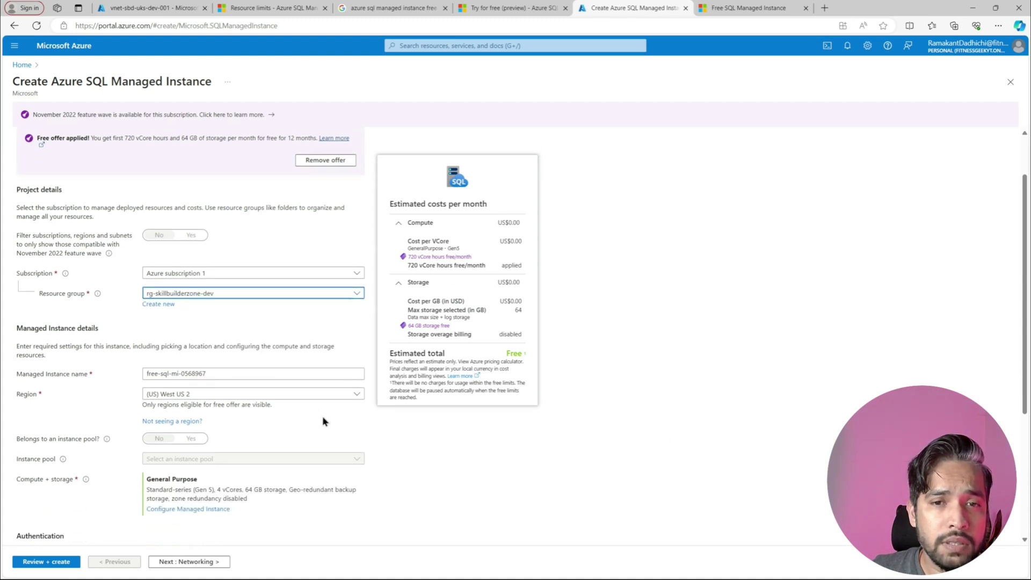
click(306, 398)
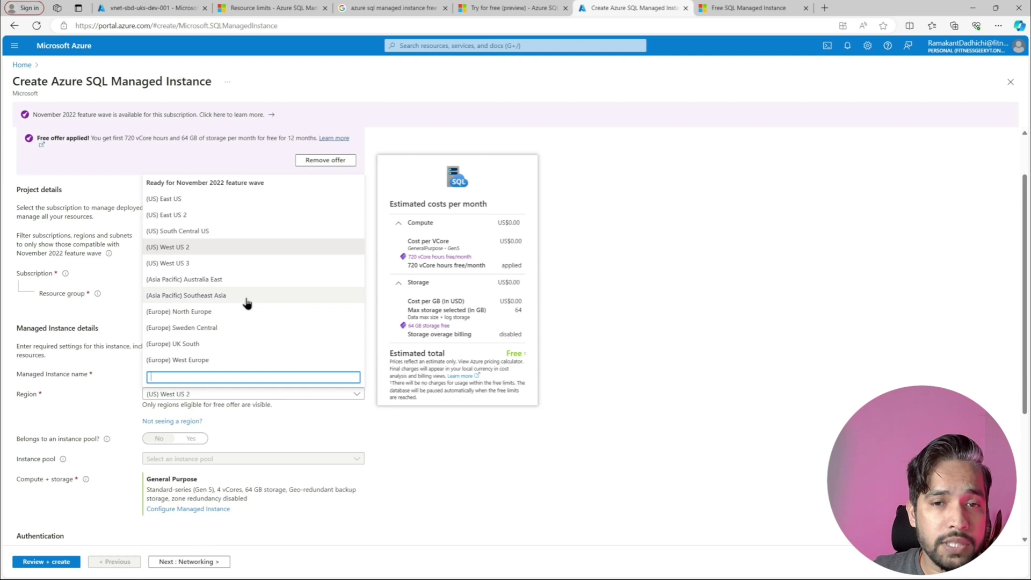
click(198, 344)
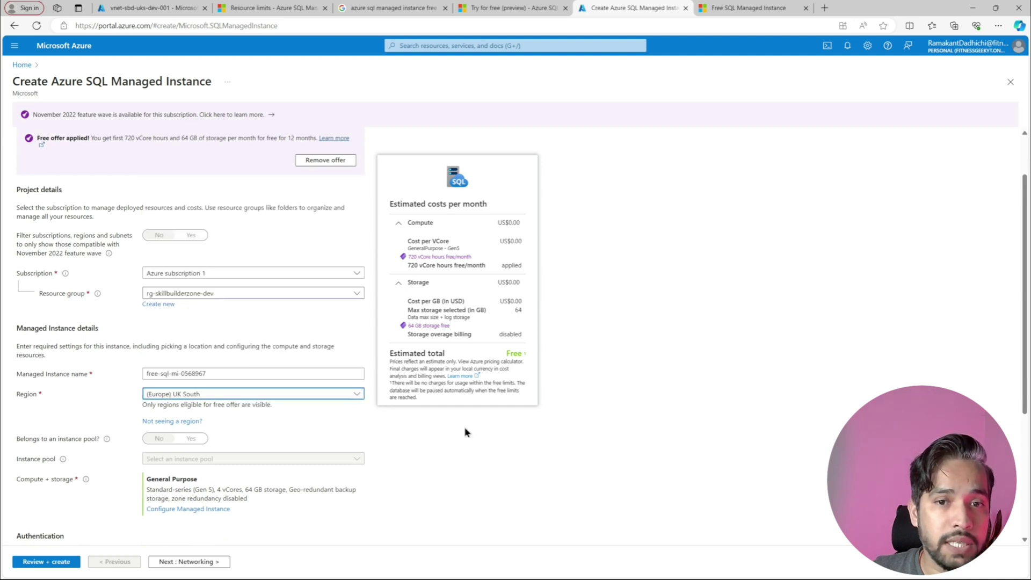
Step: Examine the compute and storage configuration, including the free monthly limits, licensing and backup redundancy, and leave it without applying changes
scroll(610, 439, down, 3)
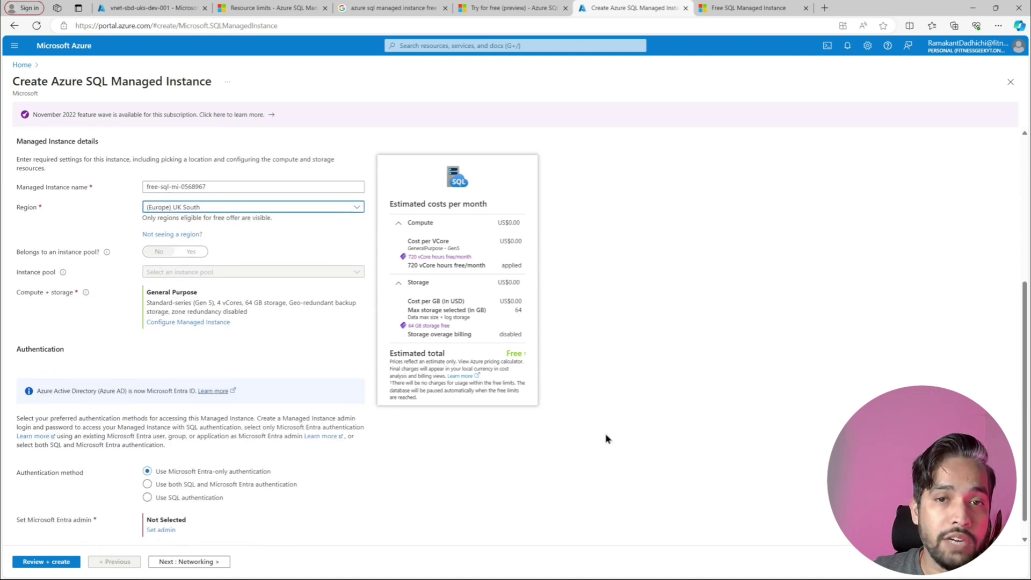
click(213, 325)
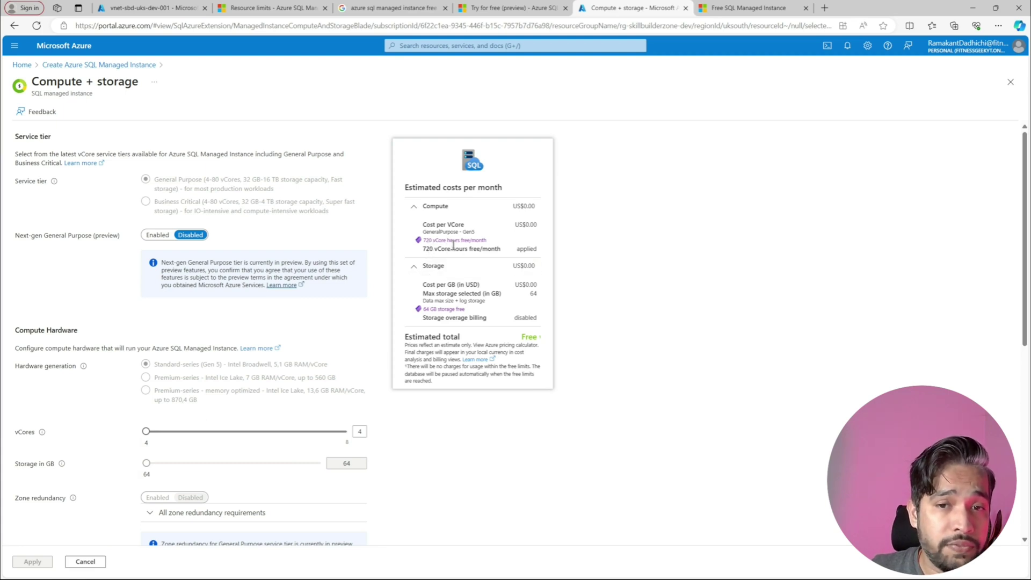
drag(488, 243, 424, 237)
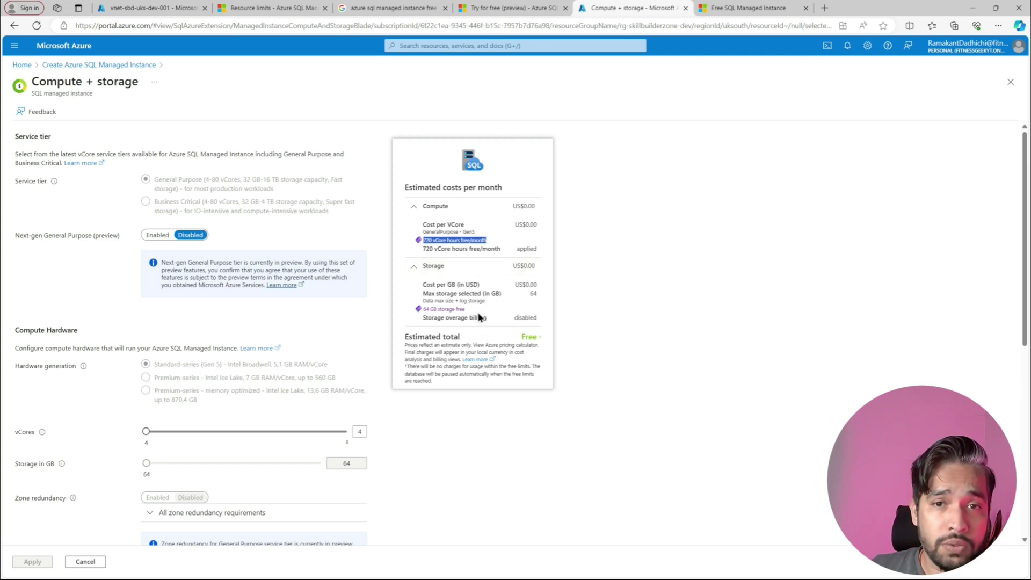
drag(475, 313, 423, 311)
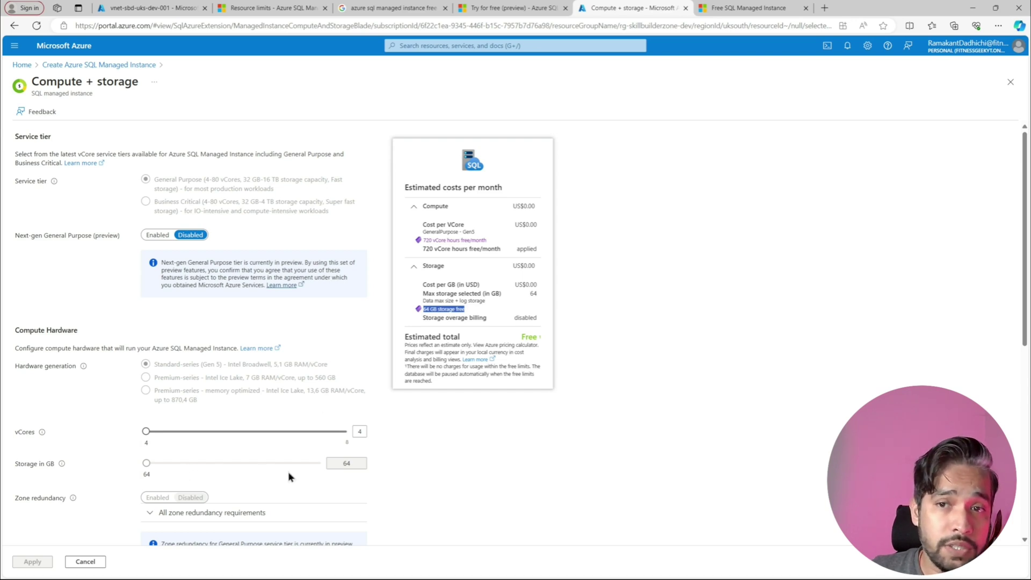
scroll(437, 472, down, 5)
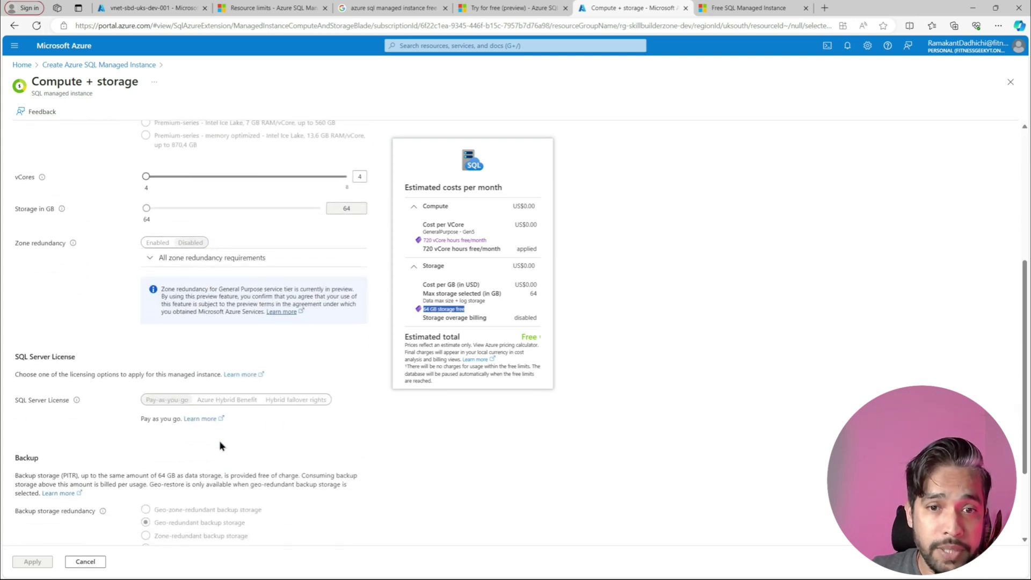
scroll(219, 441, down, 2)
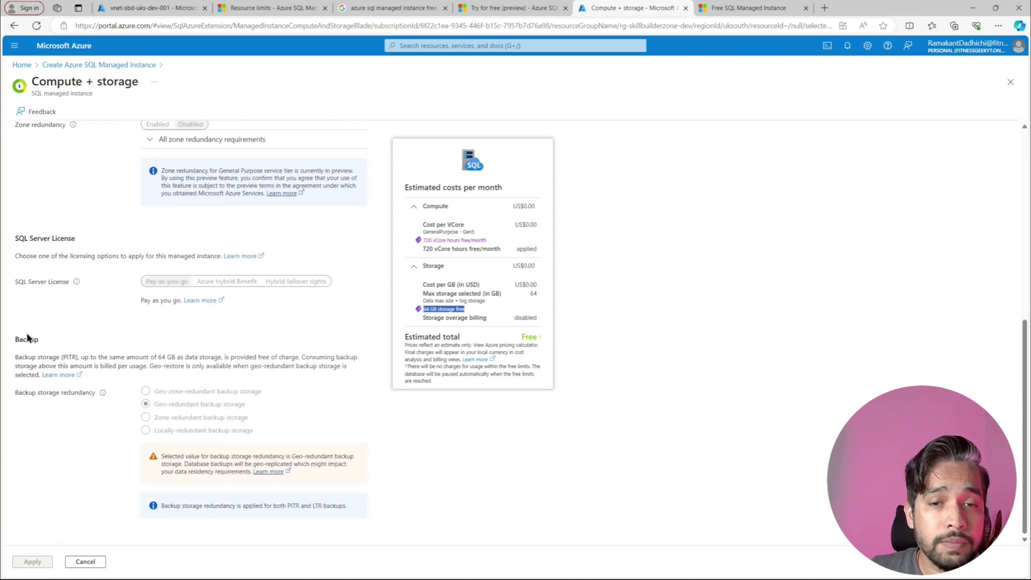
drag(41, 342, 13, 348)
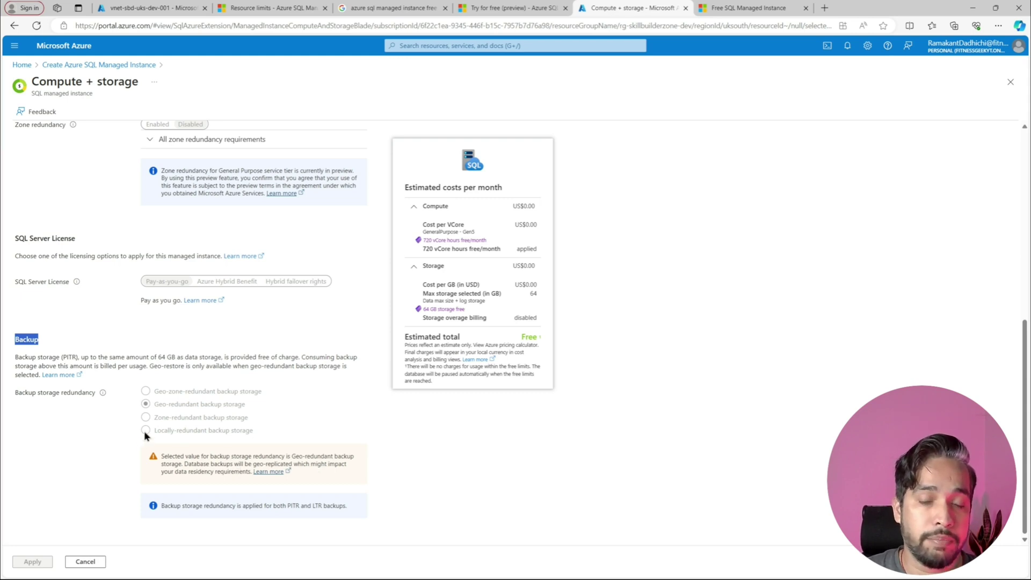
click(86, 562)
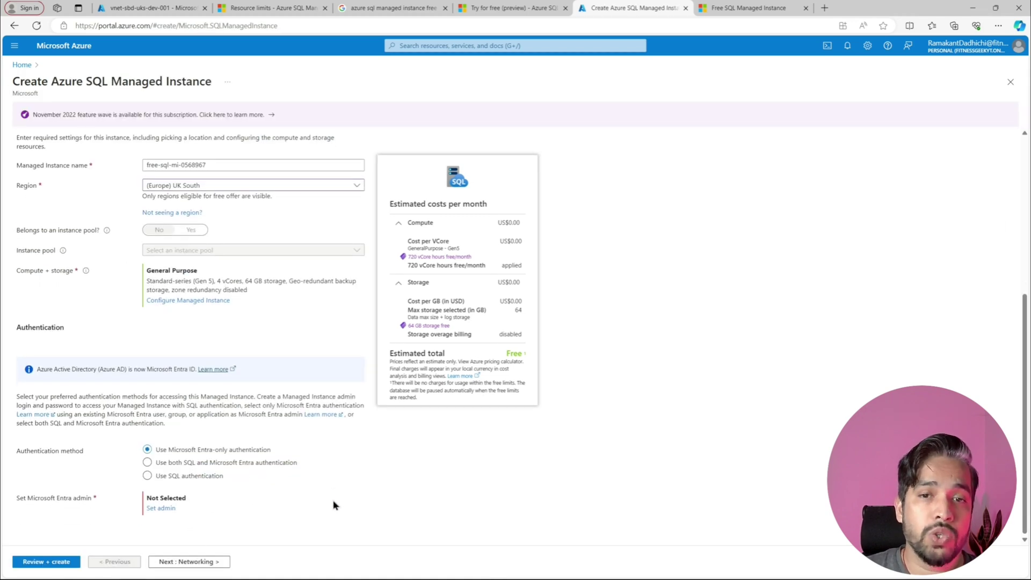
Step: Search the Microsoft Entra directory for the user's own account and set it as the managed instance's Microsoft Entra admin
click(161, 509)
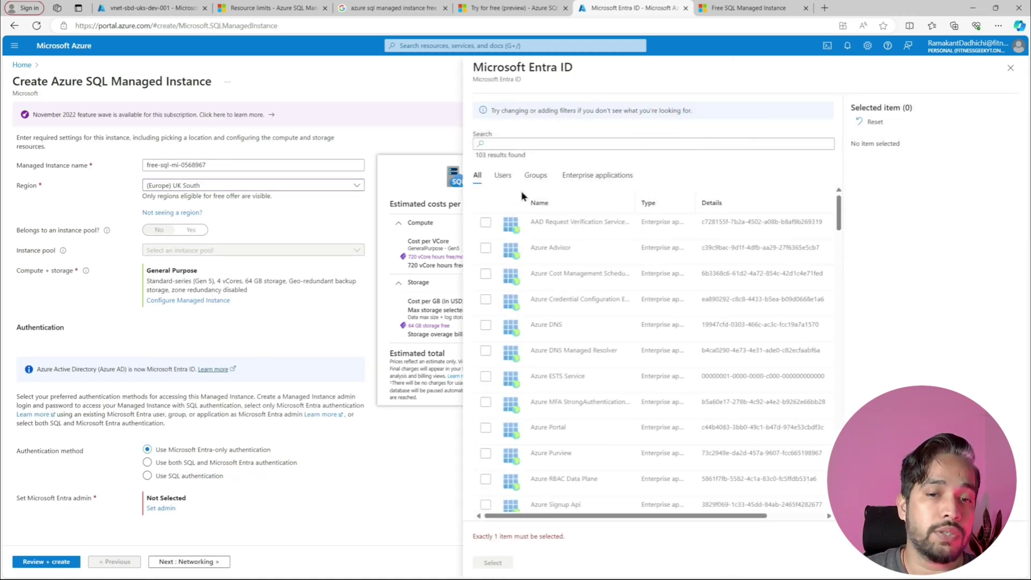
click(524, 144)
text(ram)
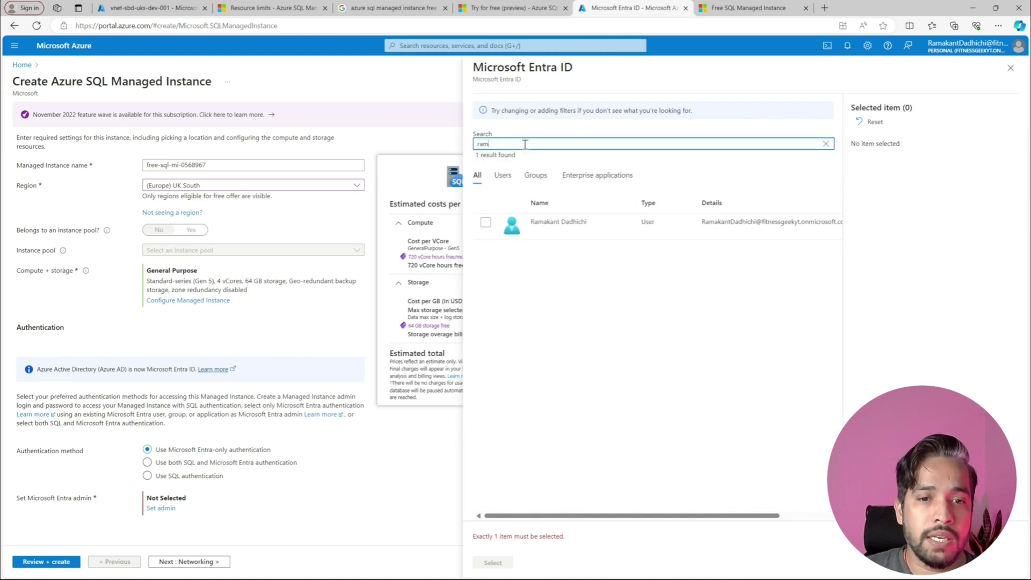
click(486, 223)
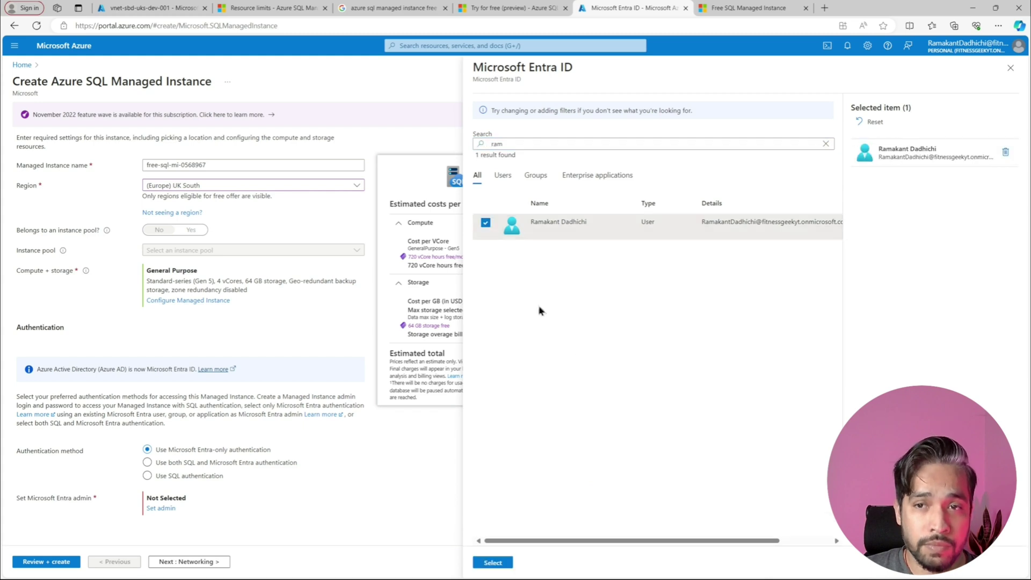
click(497, 566)
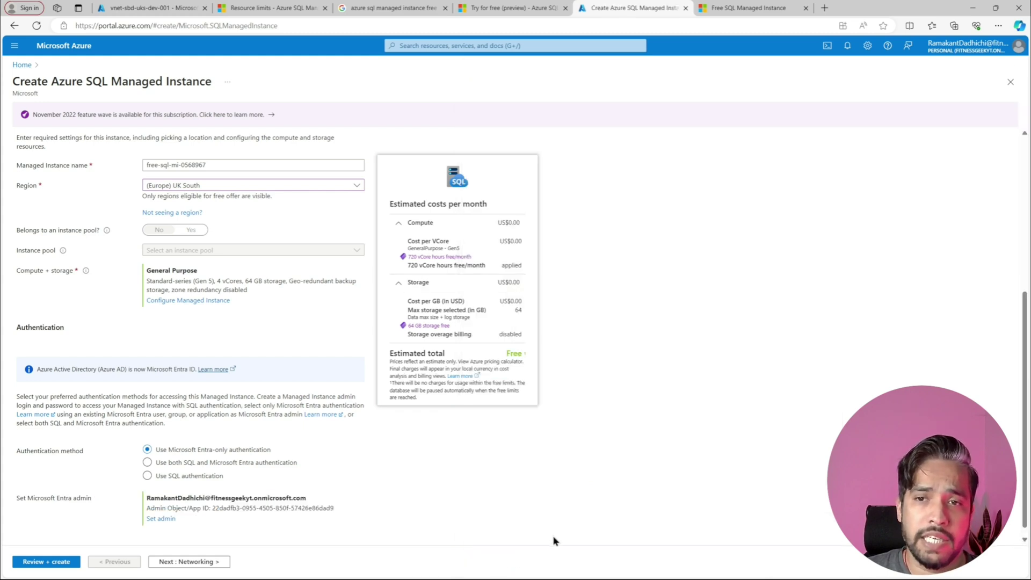
Step: In the networking settings, select the subnet vnet-sbd-uks-dev-001/snet-sqlmi and read the notice about its automatic configuration
click(207, 564)
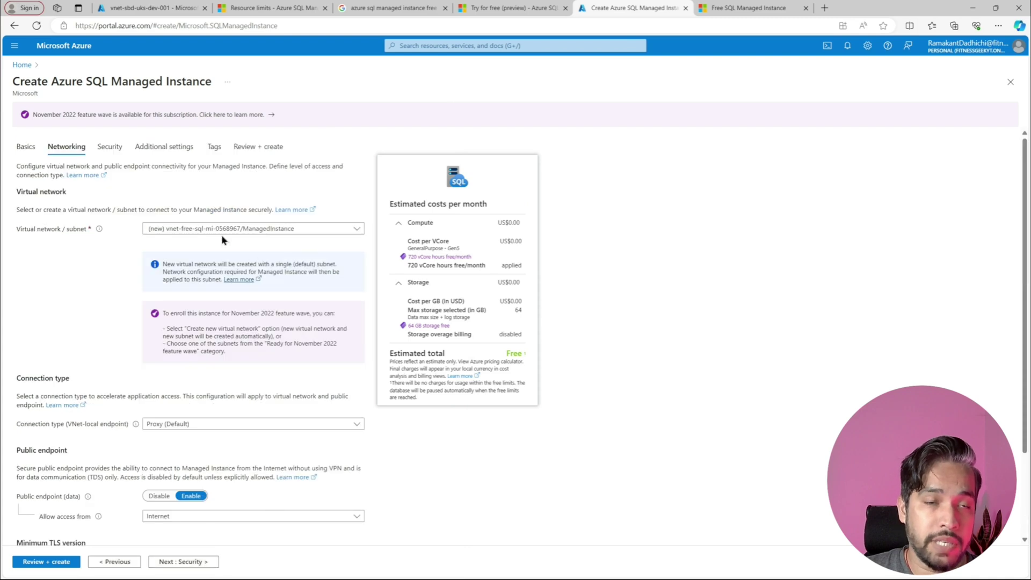
click(336, 231)
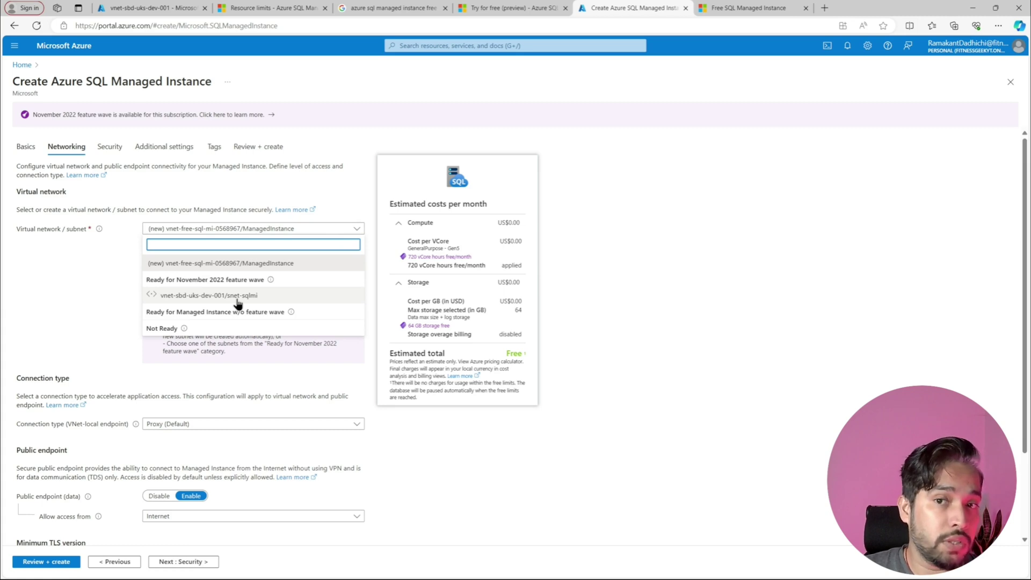
mouse_move(271, 283)
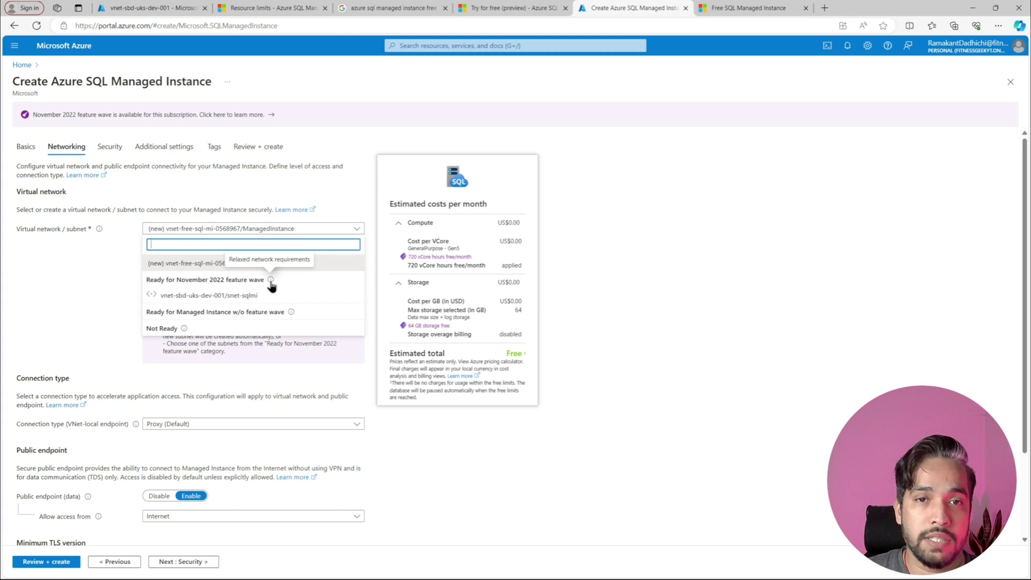
click(249, 298)
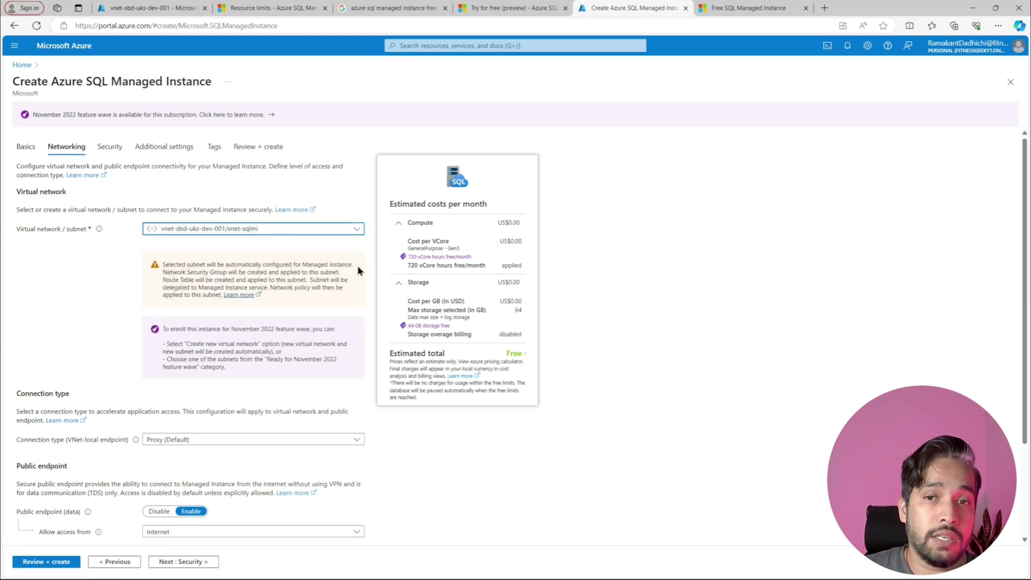
drag(356, 265, 163, 262)
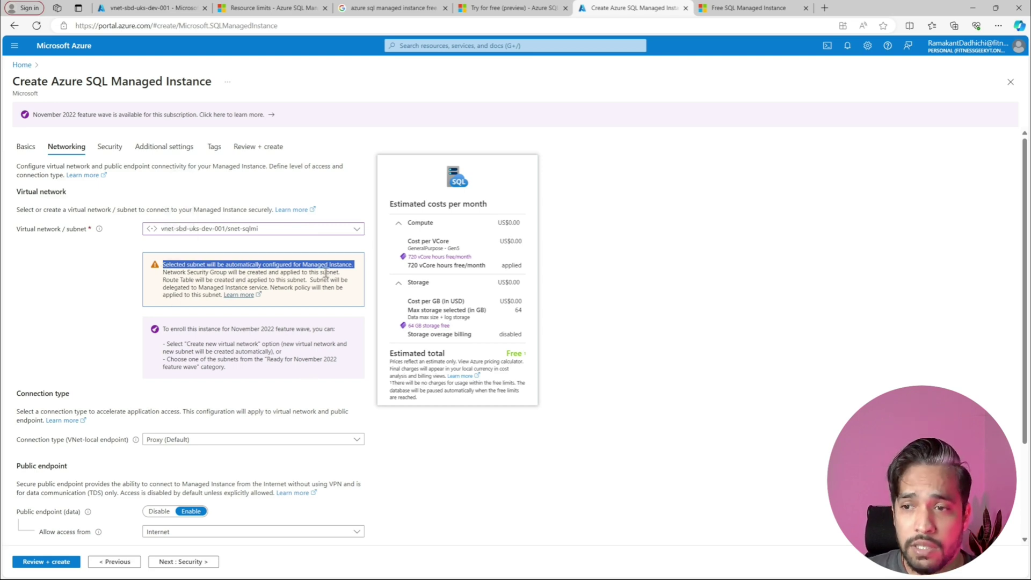
drag(343, 273, 163, 276)
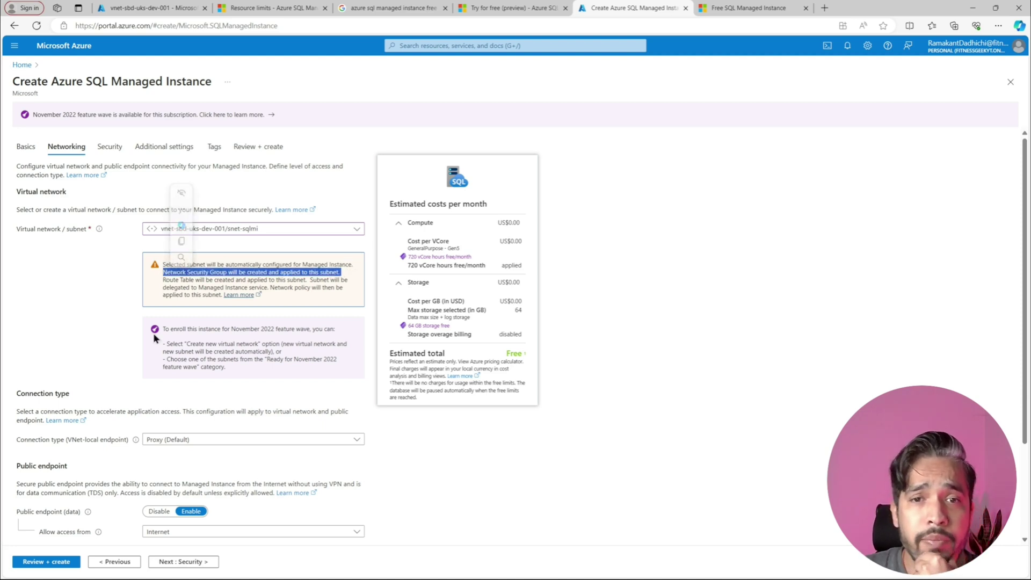
Step: Read the notice on the subnet's automatic configuration, including delegation, and examine the connection type setting
click(269, 287)
drag(269, 288, 163, 265)
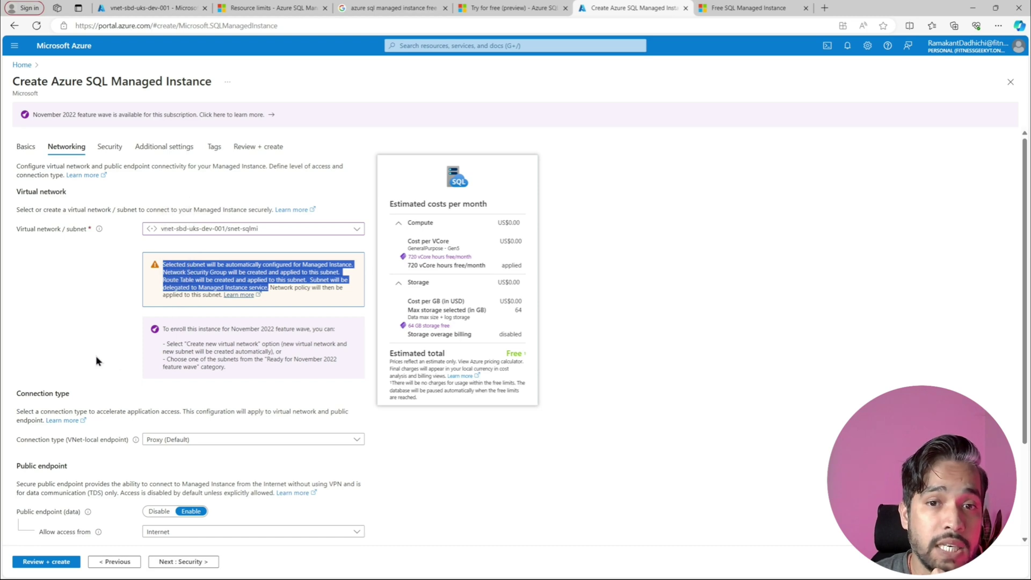
click(293, 364)
scroll(301, 397, down, 2)
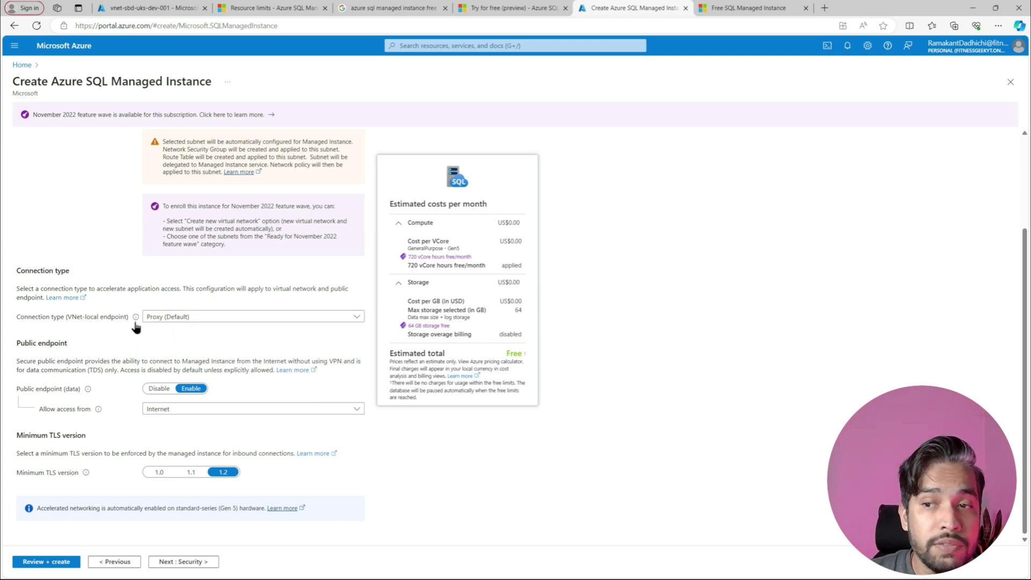
mouse_move(135, 319)
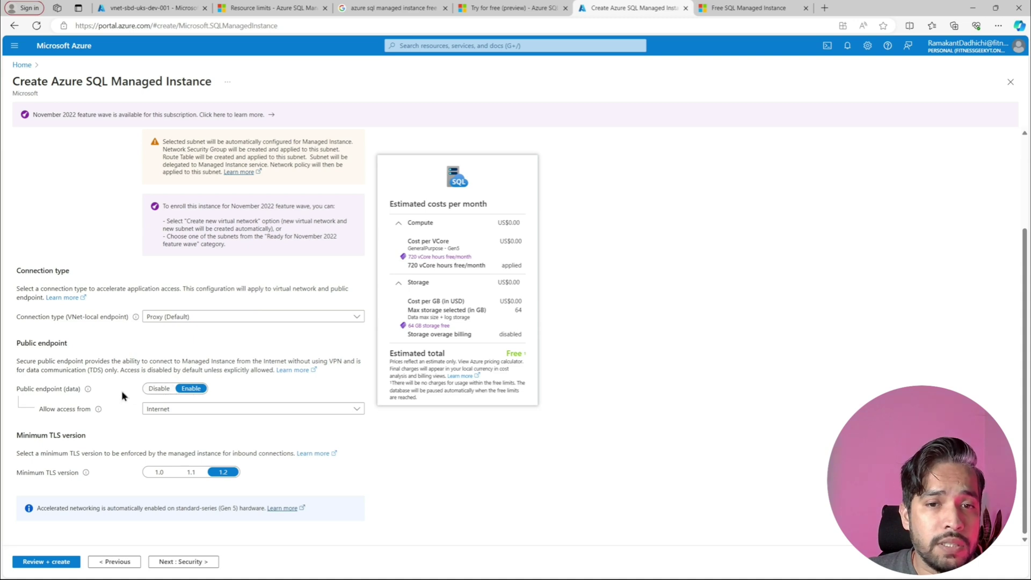
Step: Try No access as the allowed source for the public endpoint, and restore the setting to Internet
click(189, 413)
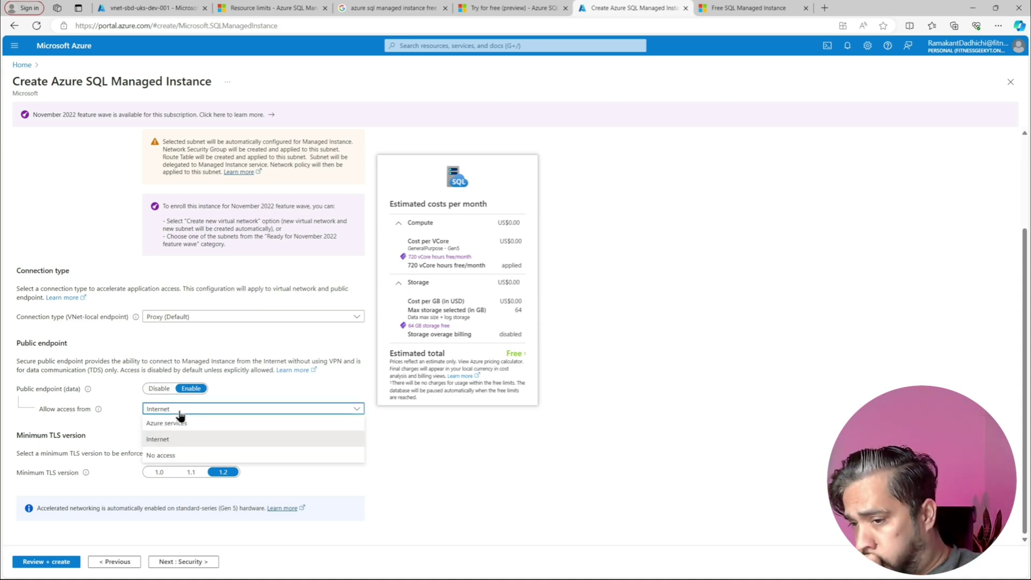
click(171, 456)
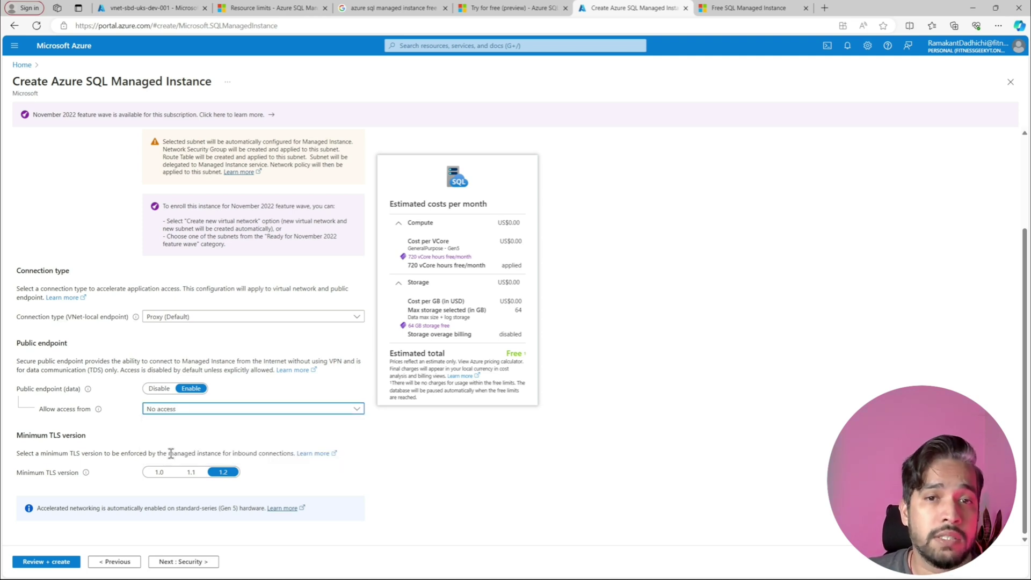
click(175, 411)
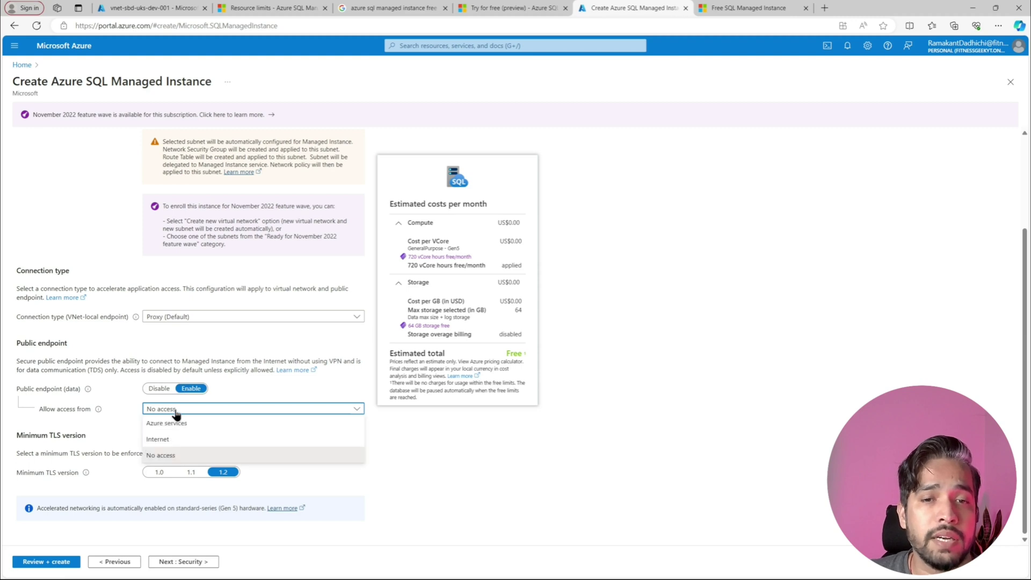
click(164, 439)
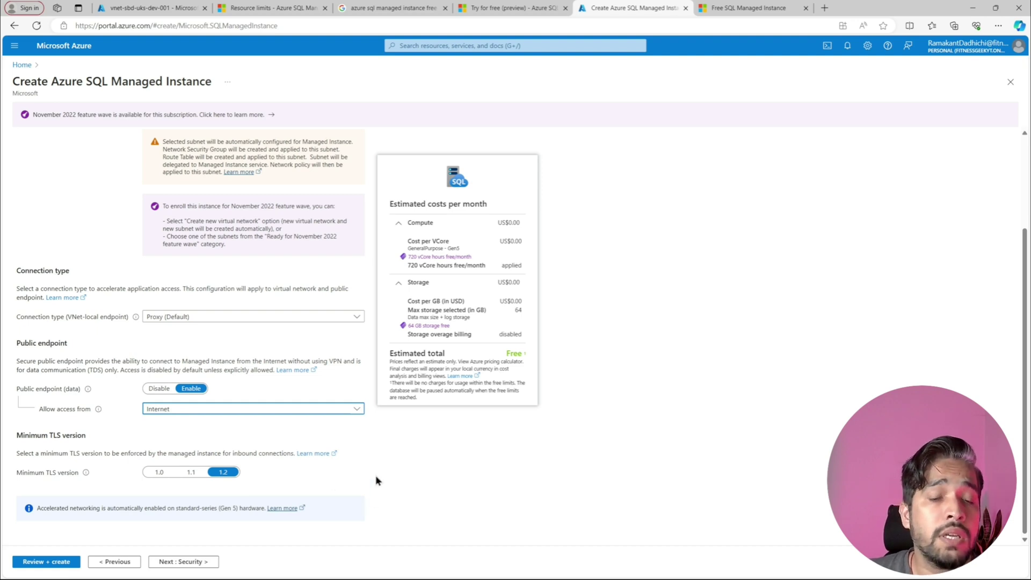
mouse_move(98, 410)
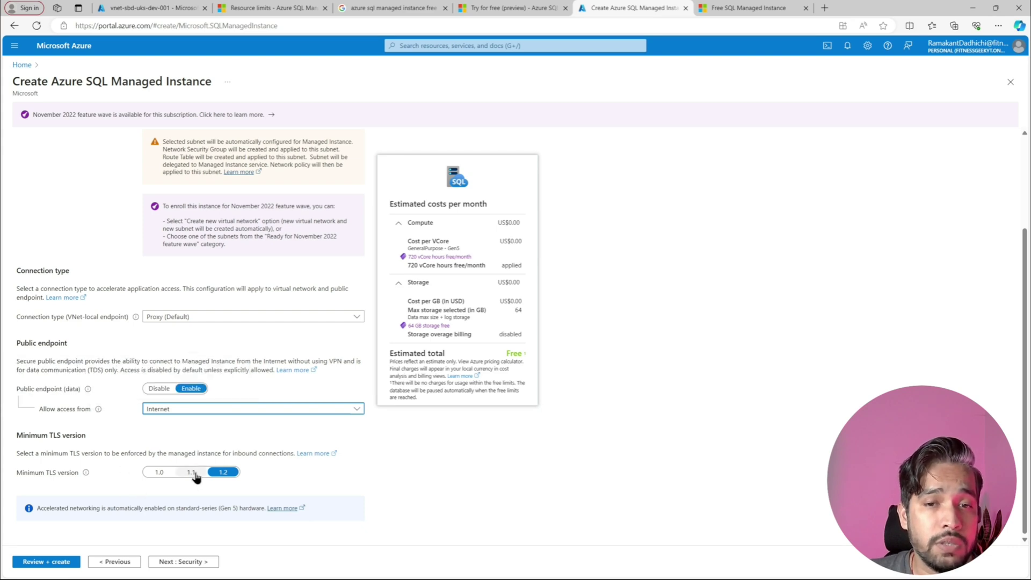
Step: In the security settings, toggle the service principal on and back off, and view the transparent data encryption options without applying changes
click(185, 563)
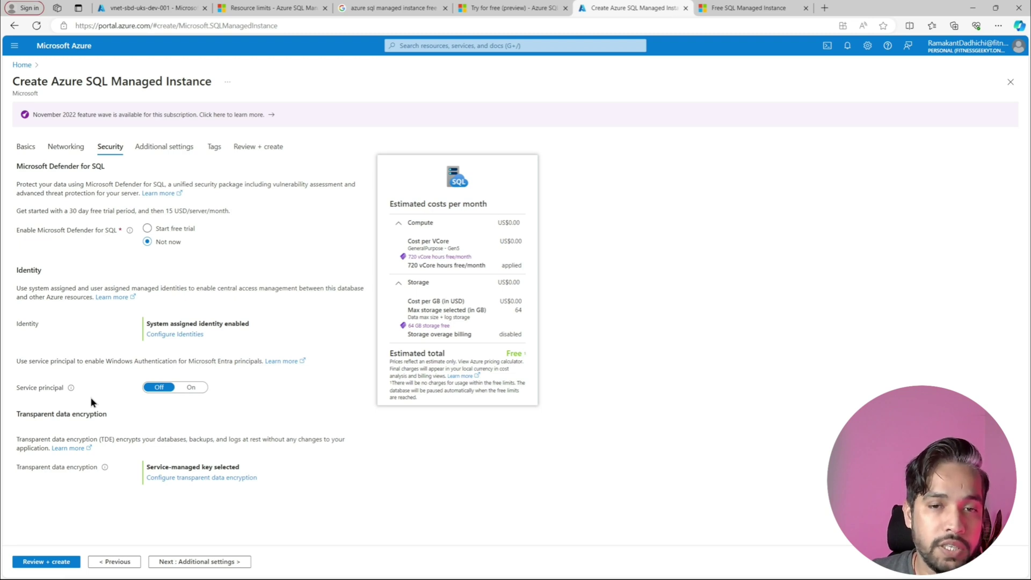
click(191, 388)
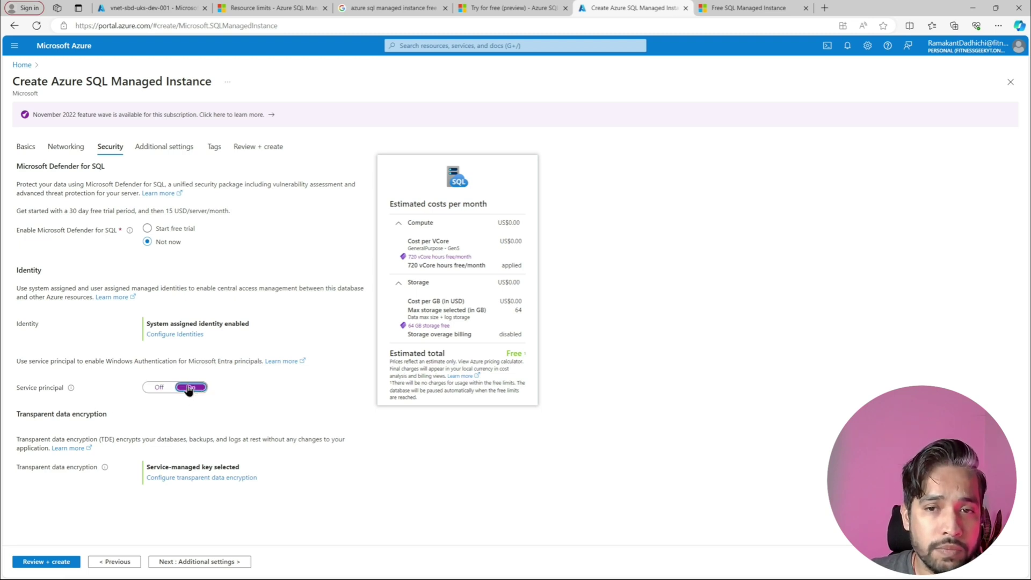
click(160, 388)
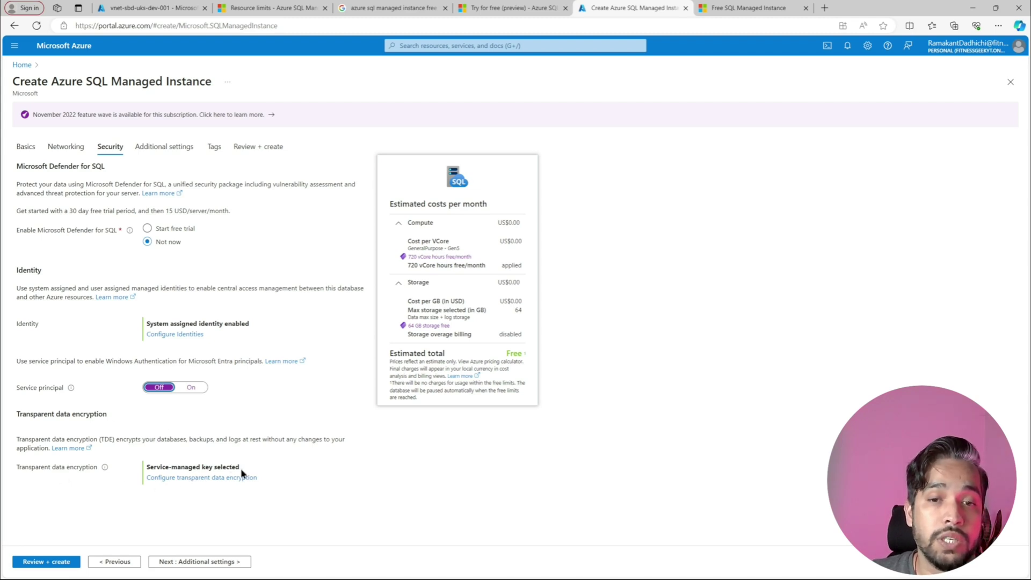
click(209, 480)
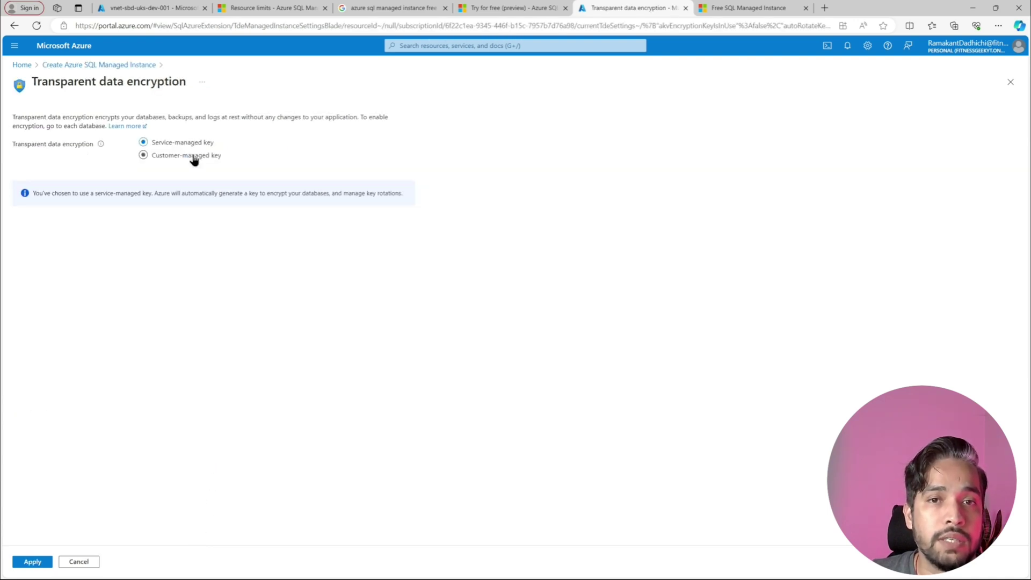
click(79, 561)
Step: In the additional settings, search the available collations for "latin" and leave the search without choosing one
click(210, 561)
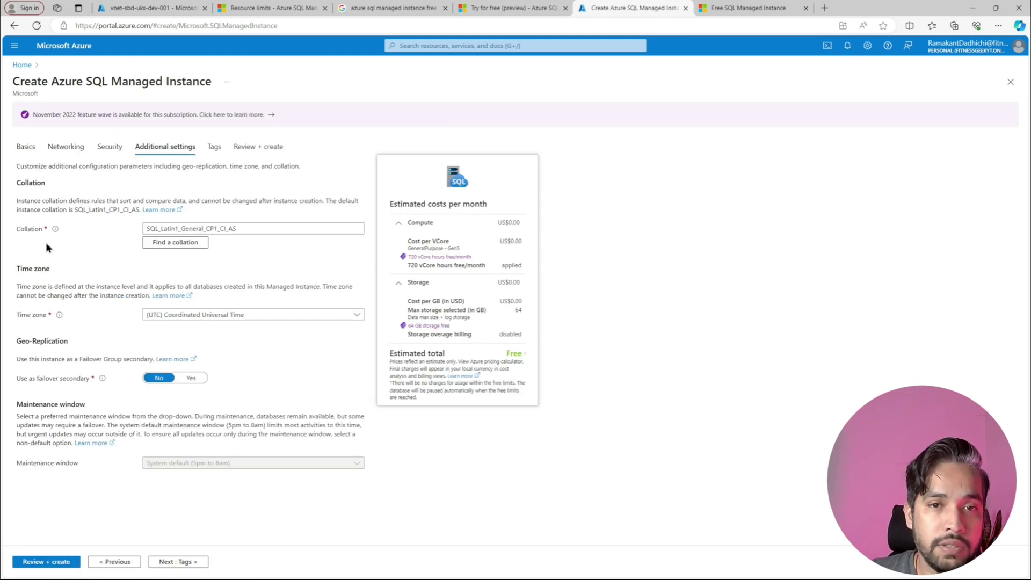
click(195, 243)
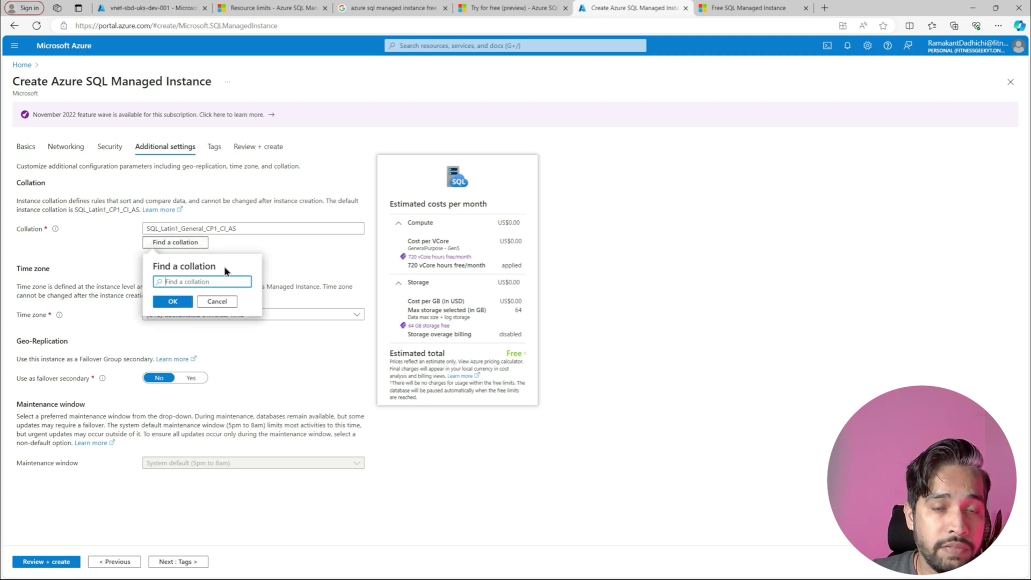
text(latin)
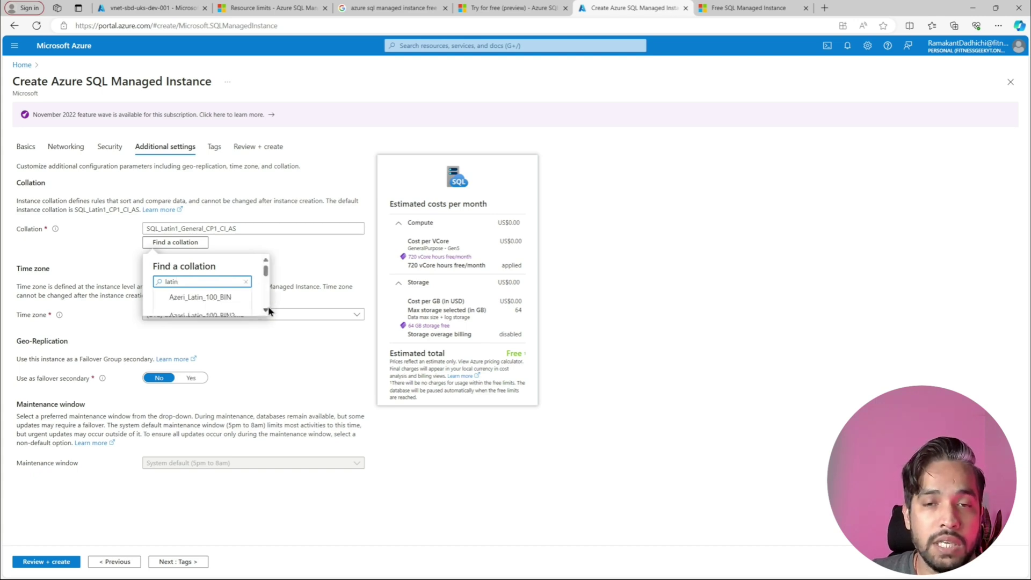
click(264, 314)
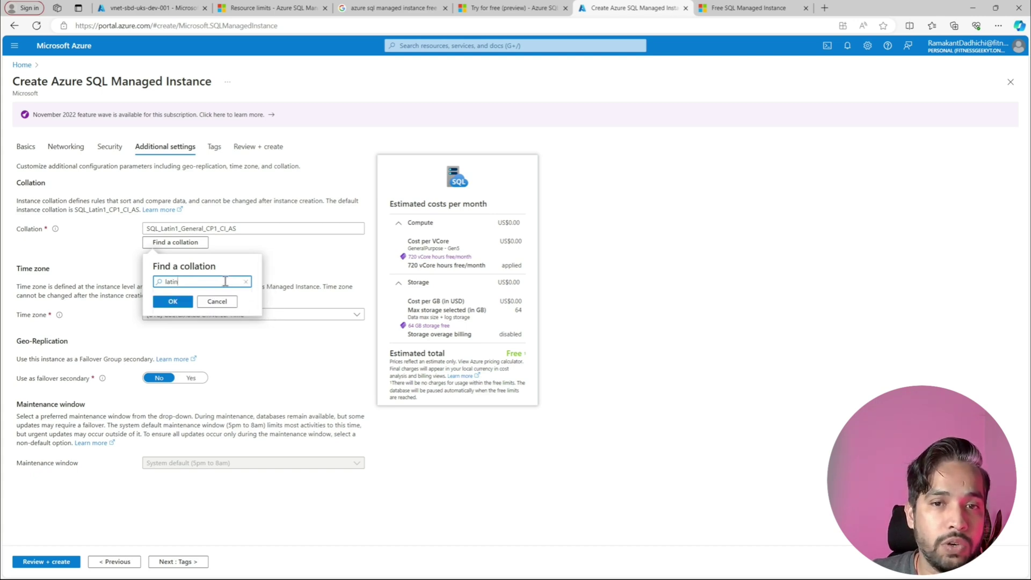
key(BackSpace)
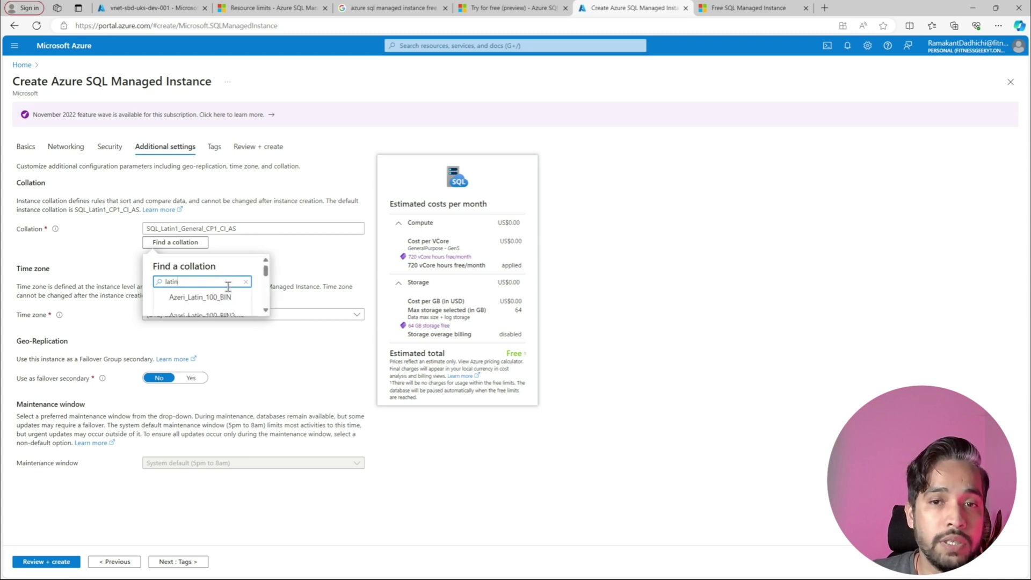
scroll(230, 294, down, 5)
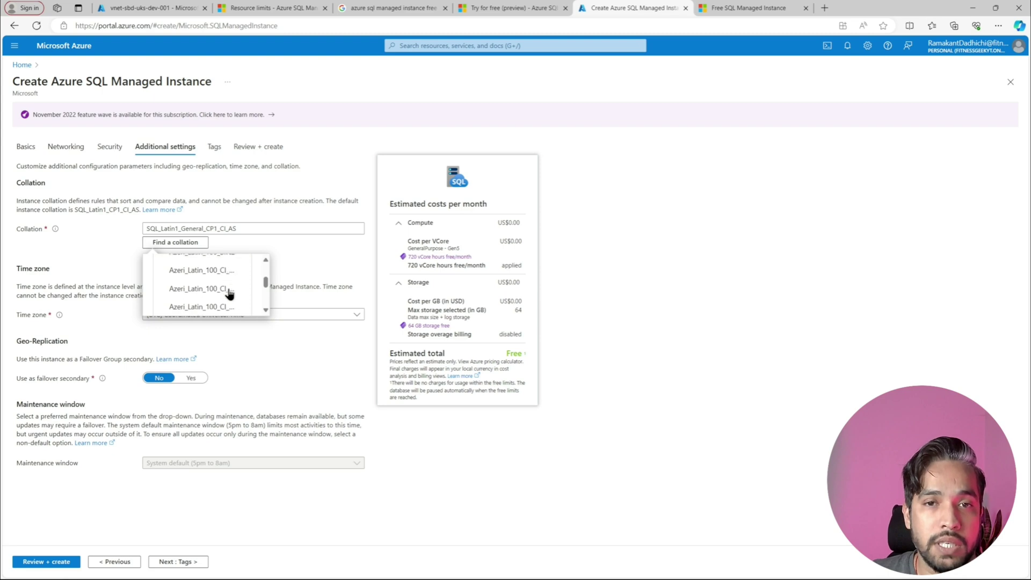
scroll(229, 294, down, 1)
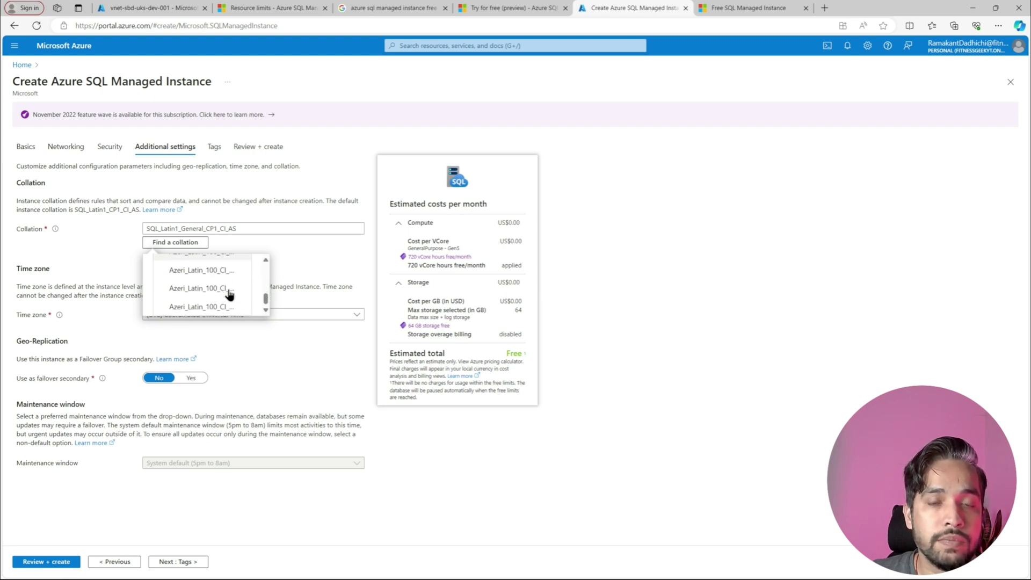
click(312, 254)
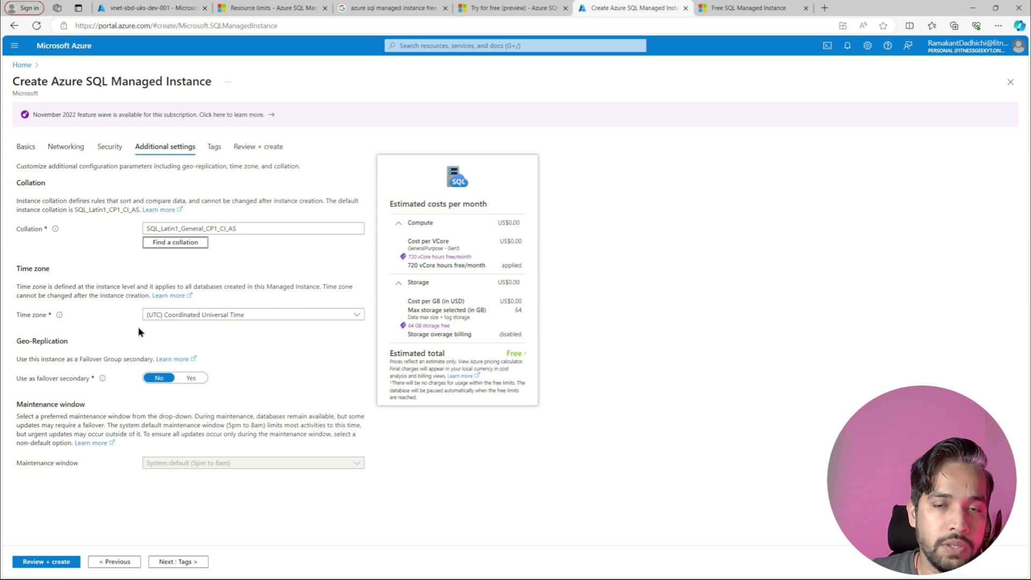
Step: Set the managed instance's time zone to (UTC+00:00) Dublin, Edinburgh, Lisbon, London
click(237, 317)
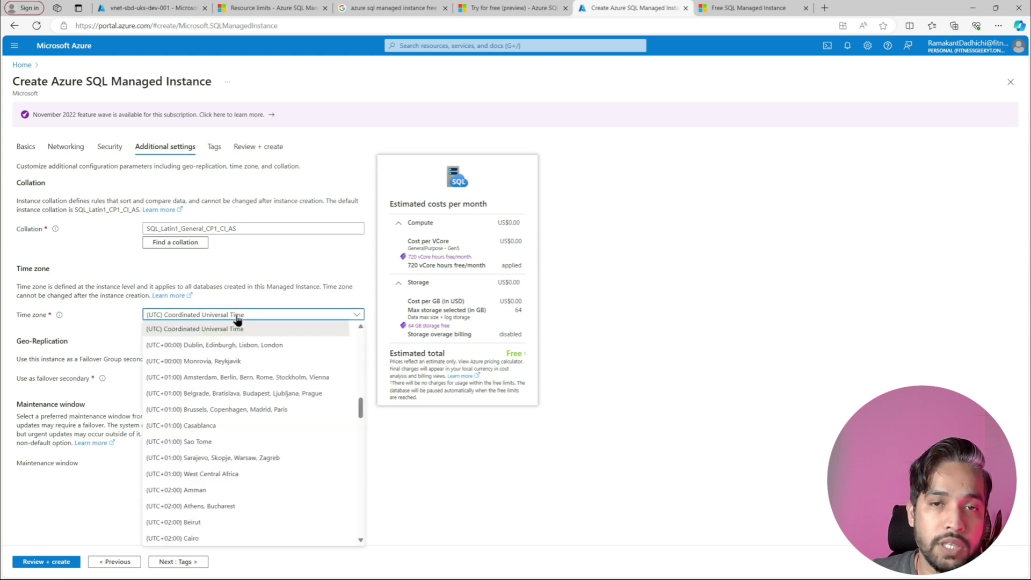
click(265, 345)
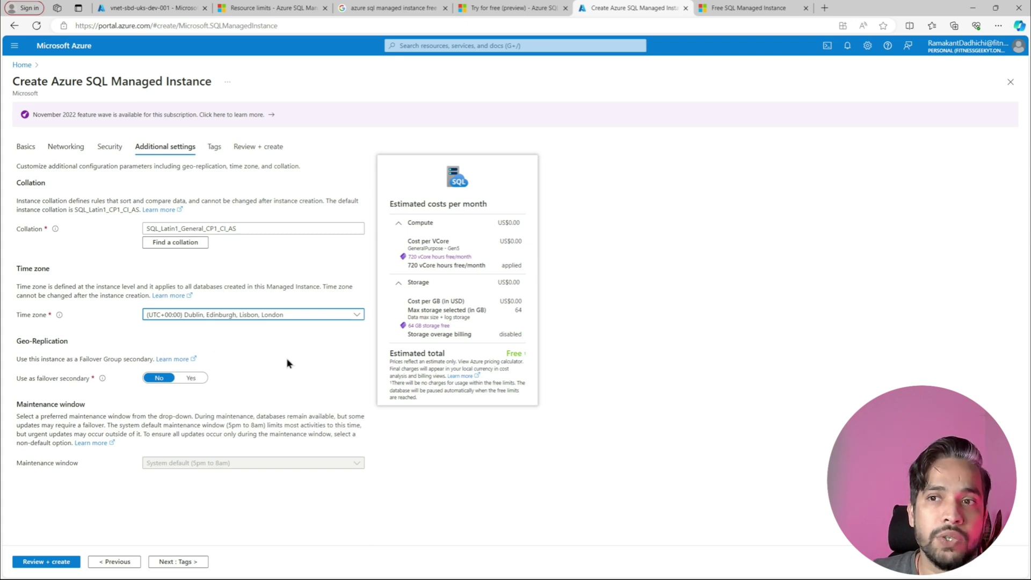
click(181, 564)
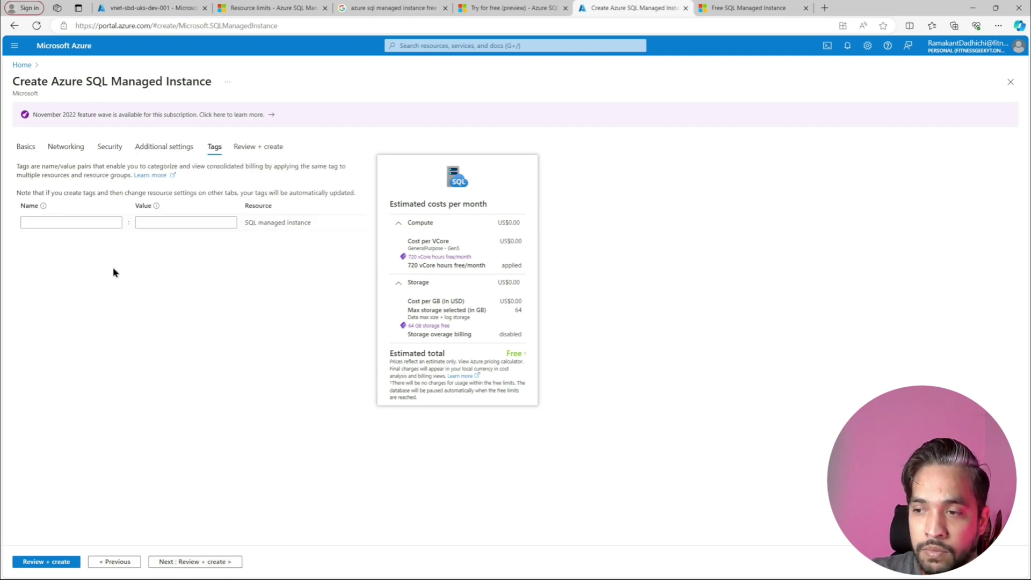
click(88, 220)
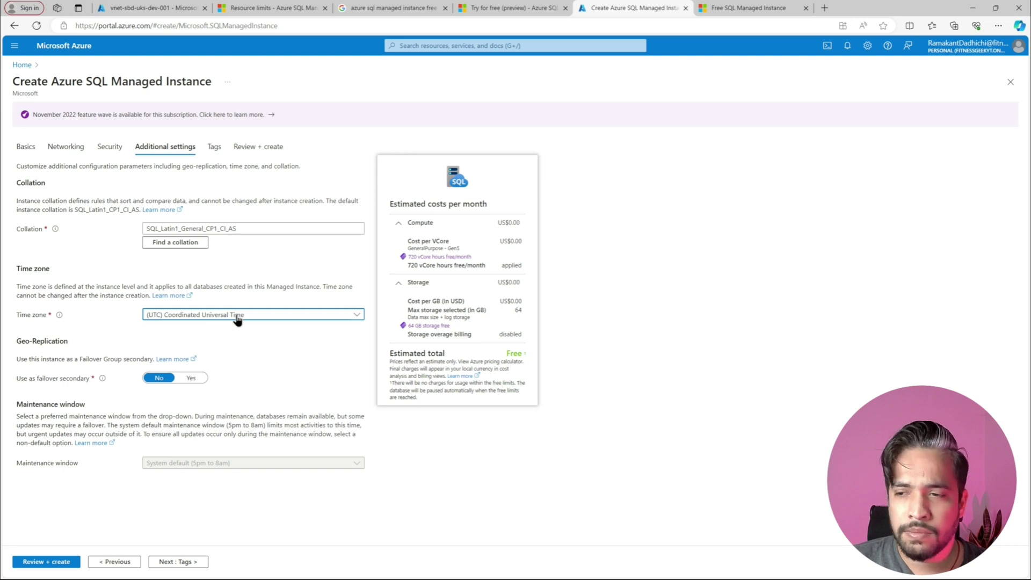
click(238, 319)
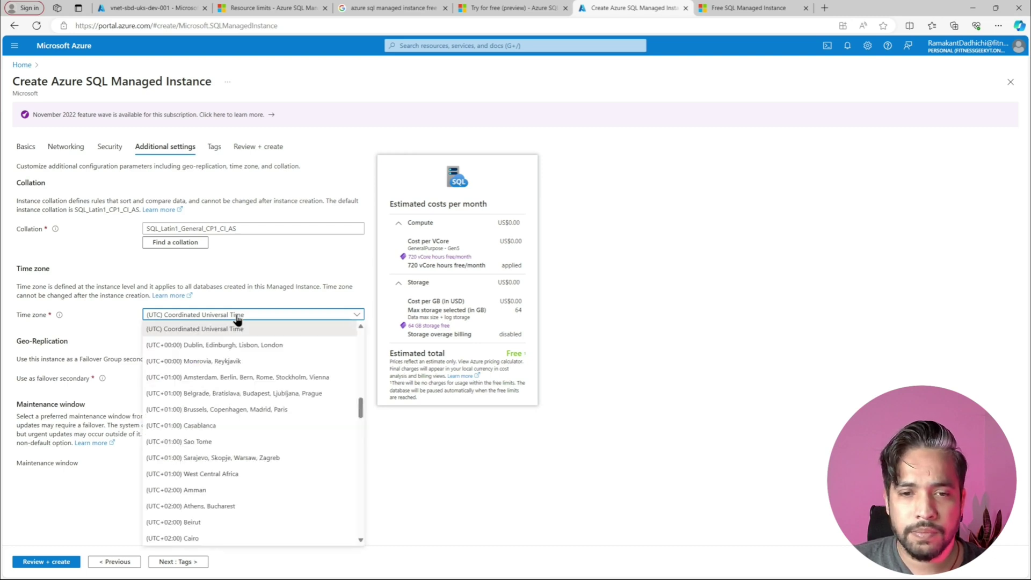
click(257, 342)
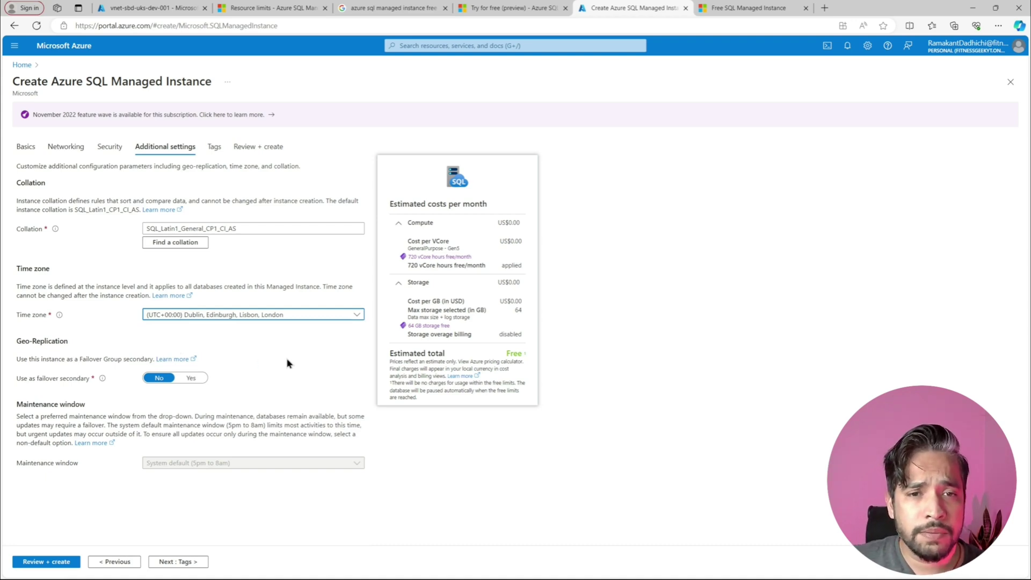
Step: Add a tag named Owner with the value SBD to the SQL managed instance
click(182, 562)
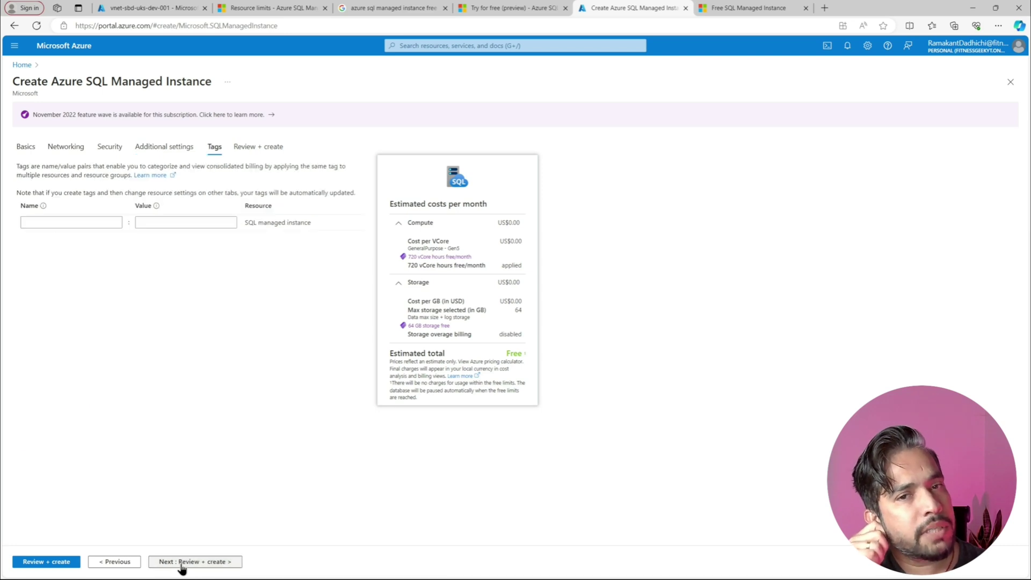
click(88, 222)
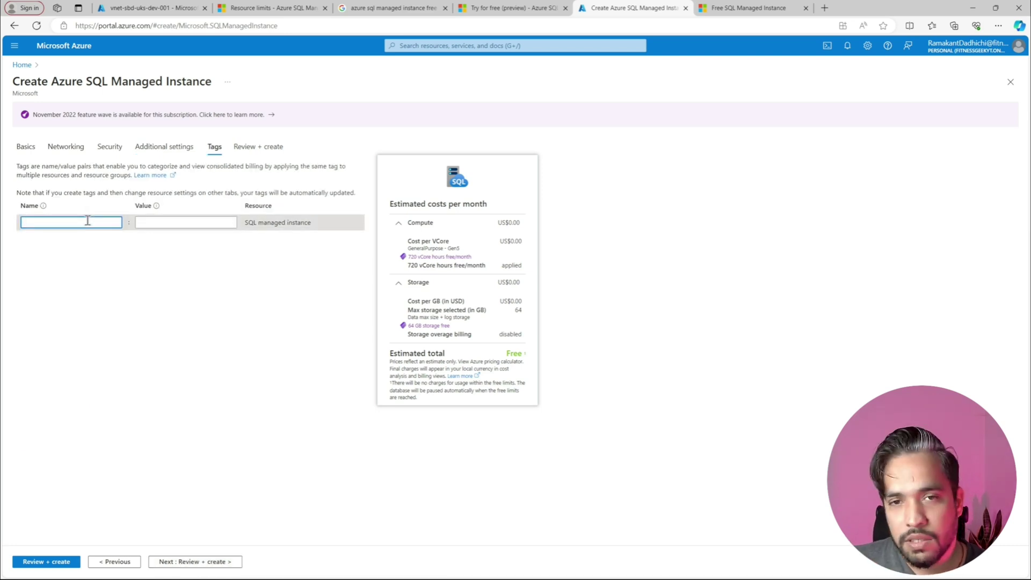
text(Owner)
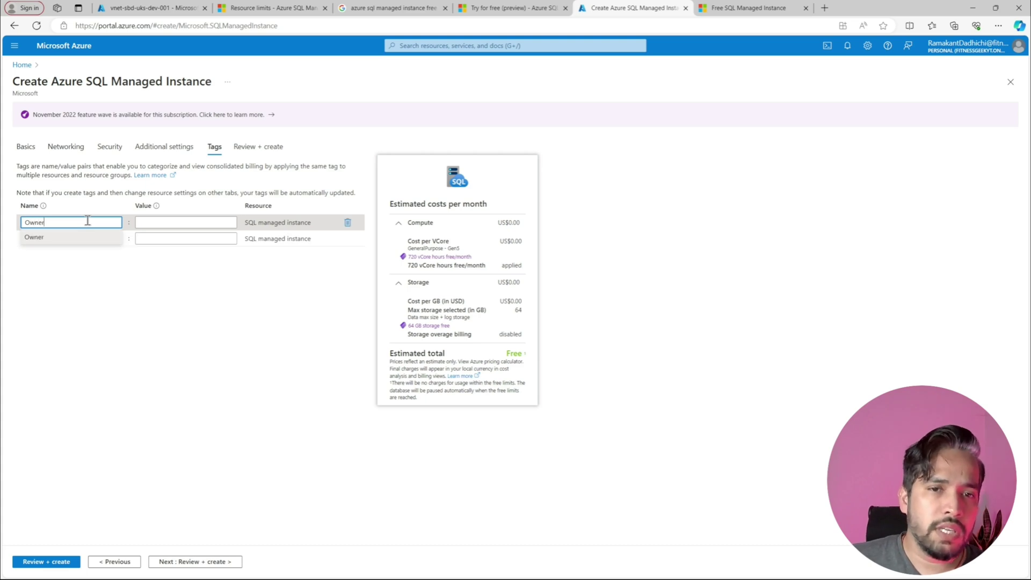
click(150, 222)
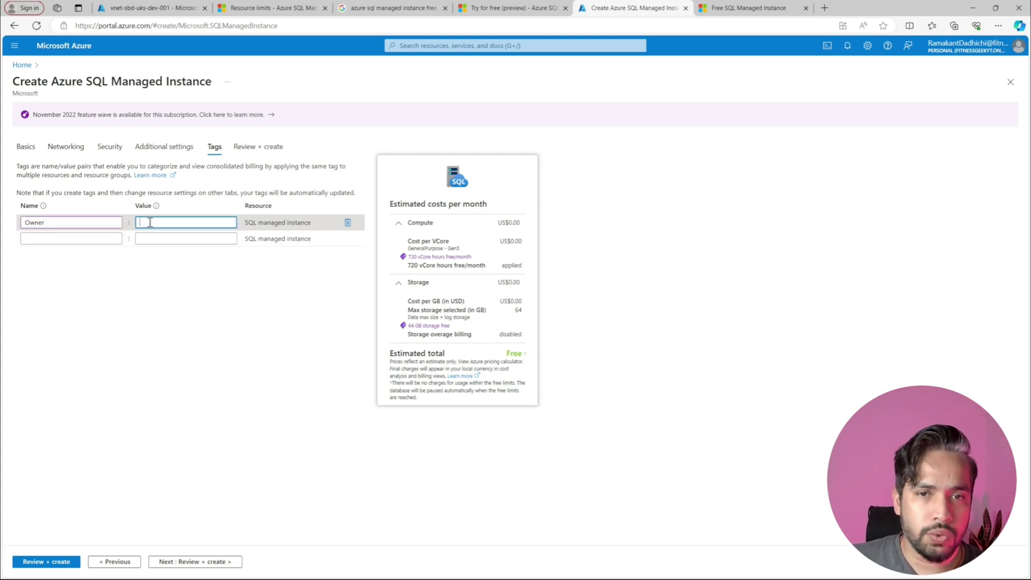
text(SBD)
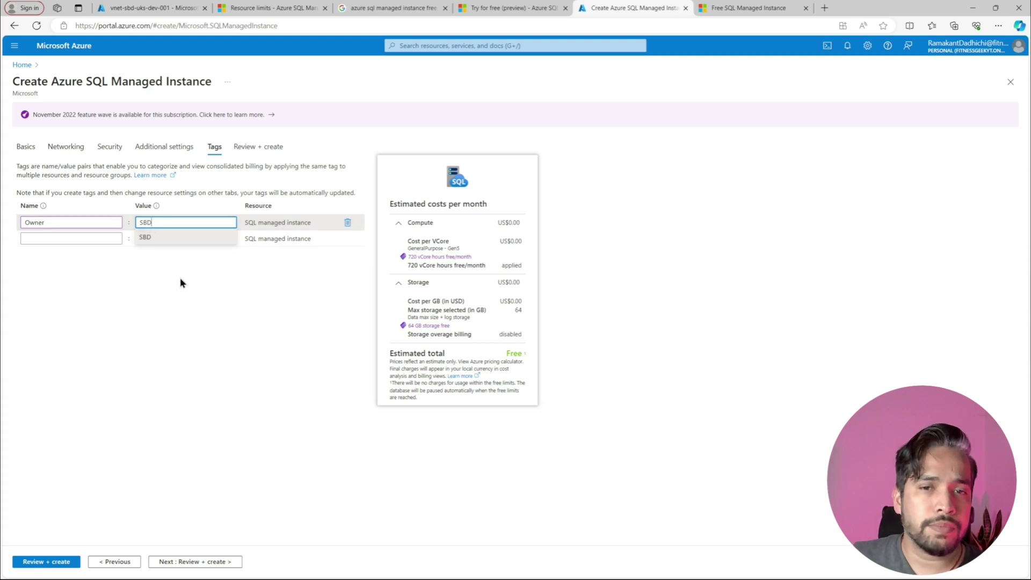
Step: Review the managed instance's configuration summary through to its tags, and submit the instance for creation
click(171, 561)
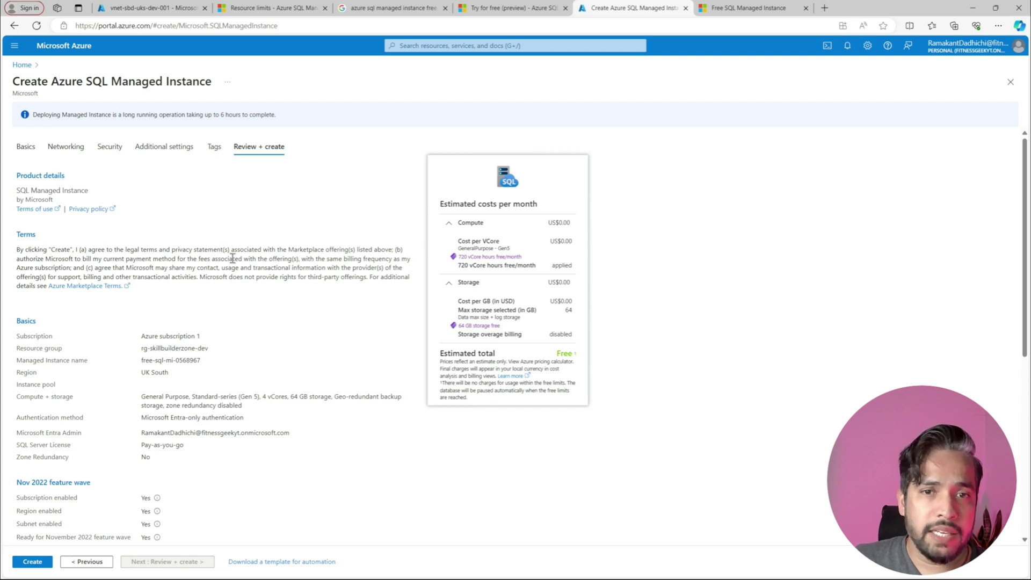
drag(208, 360, 139, 360)
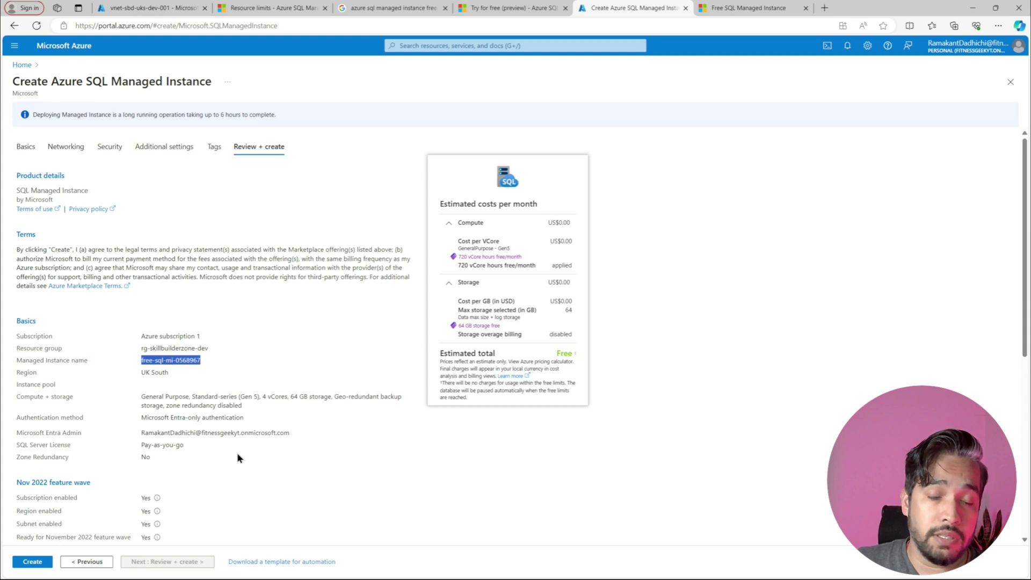
scroll(239, 457, down, 1)
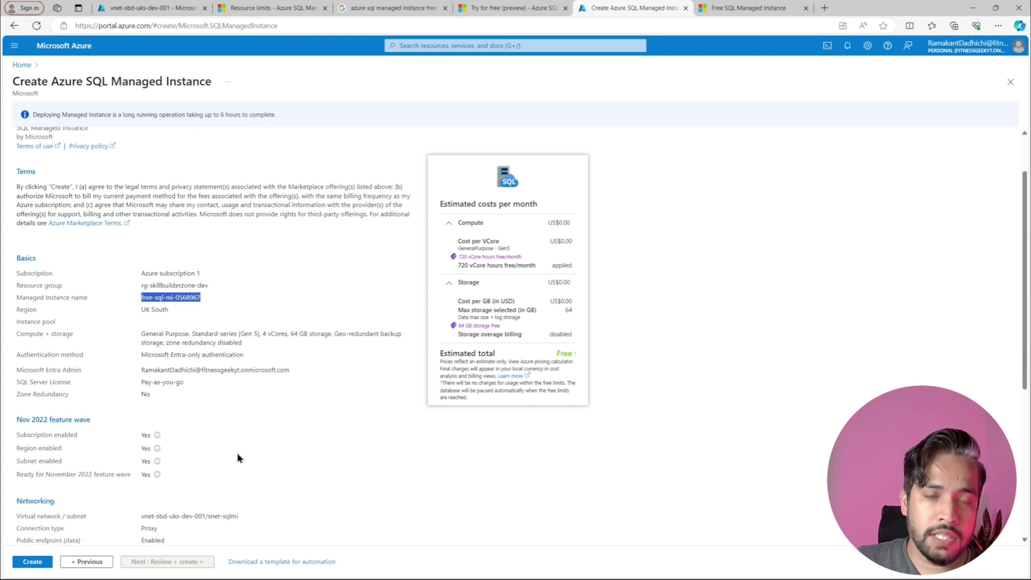
scroll(239, 457, down, 2)
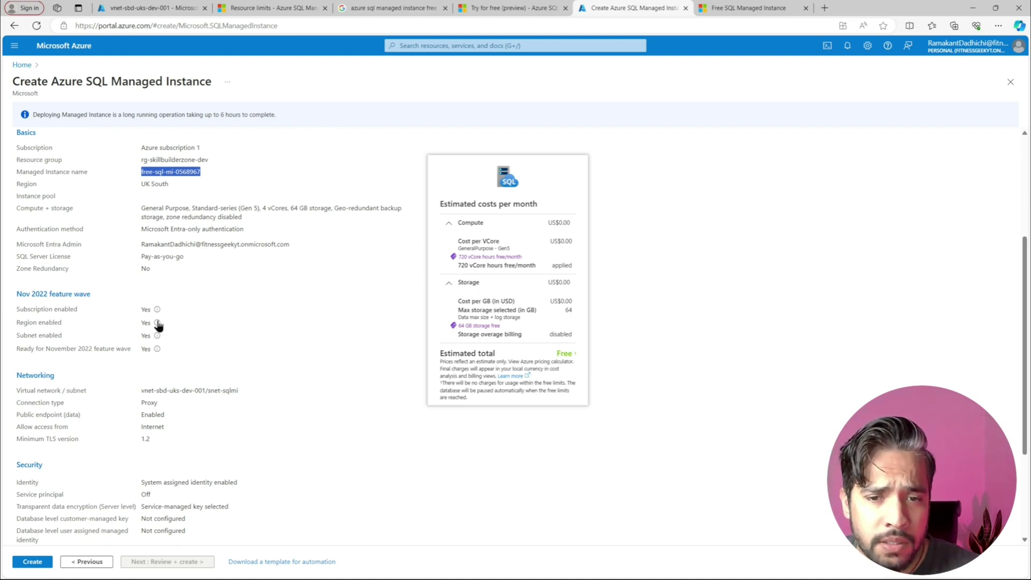
mouse_move(157, 312)
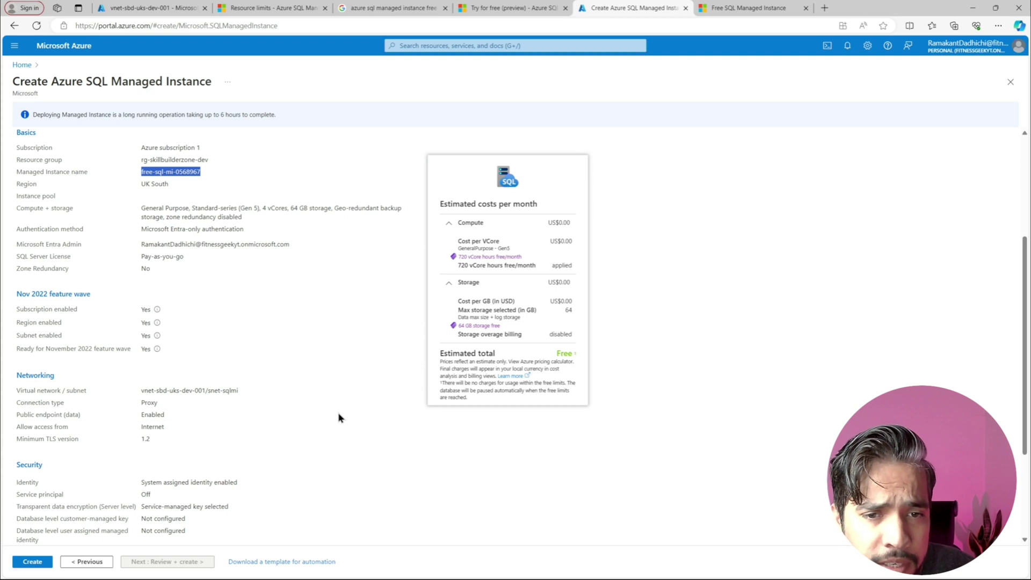
drag(285, 118, 36, 125)
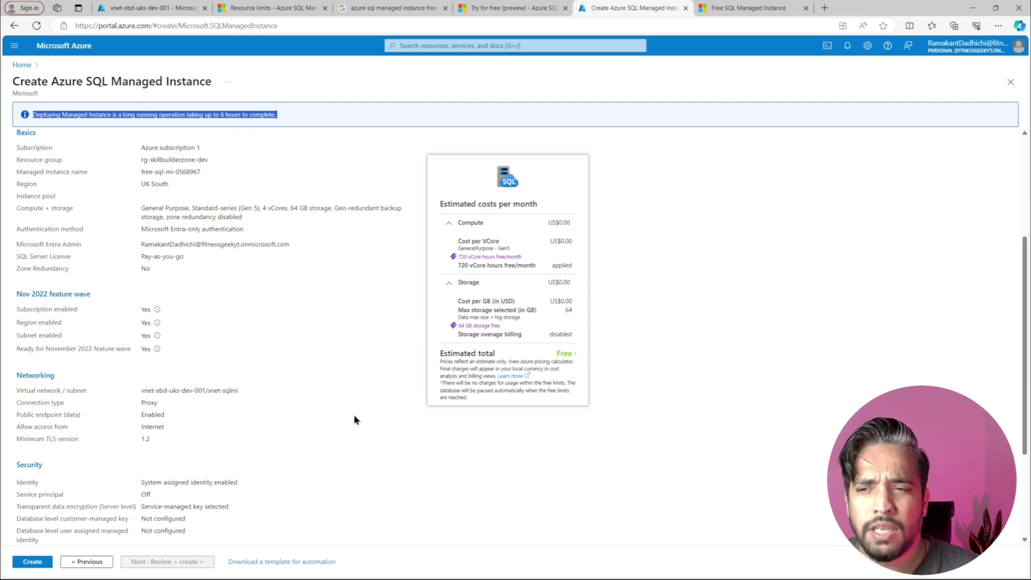
scroll(355, 420, down, 2)
scroll(354, 420, down, 1)
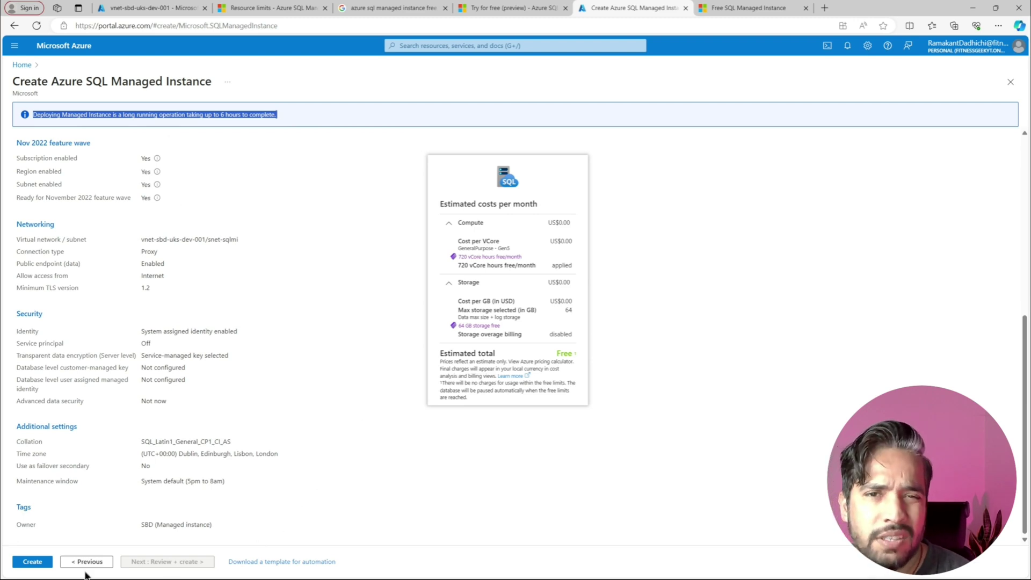
click(32, 563)
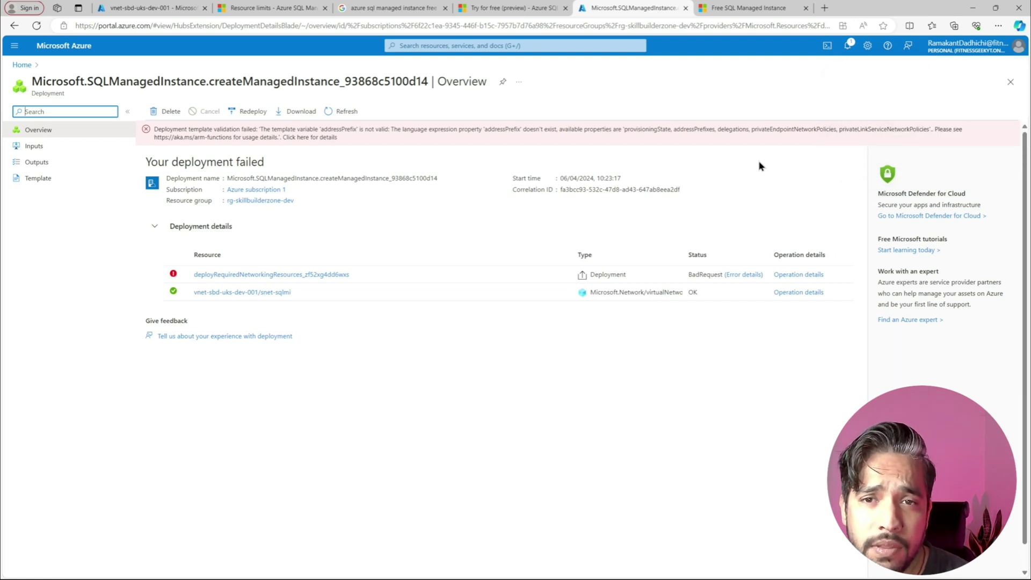
Step: Open the failed deployment's error details and view the raw error
click(330, 139)
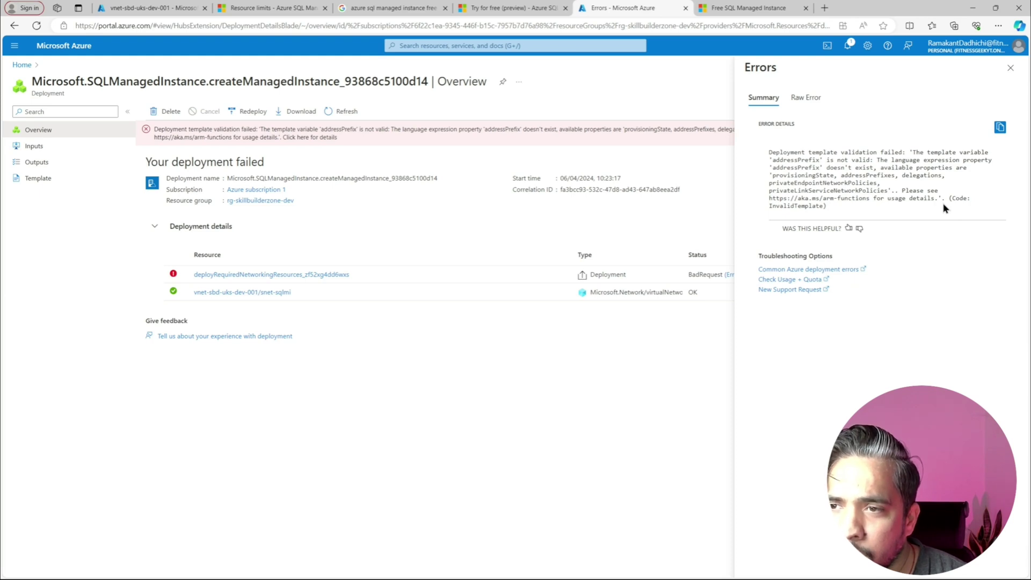
click(811, 100)
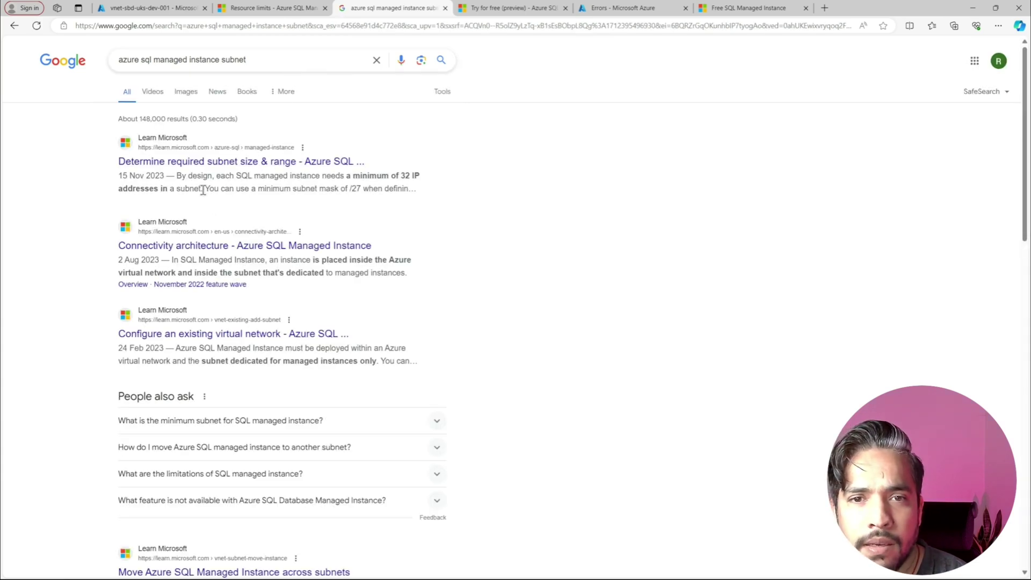
Step: Open the "Determine required subnet size & range" result in a separate page and read its subnet mask and IP address requirements
right_click(208, 164)
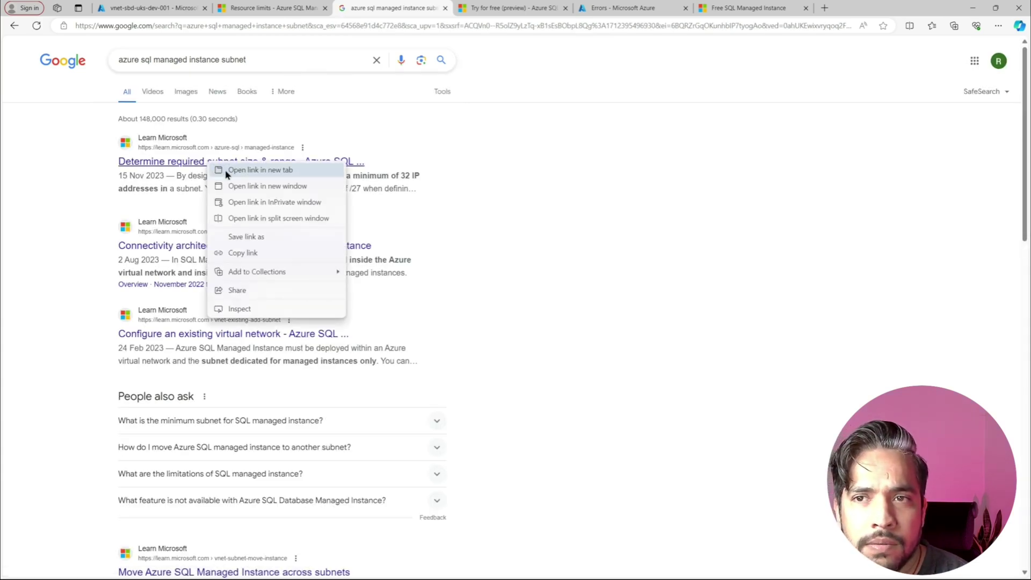
click(226, 170)
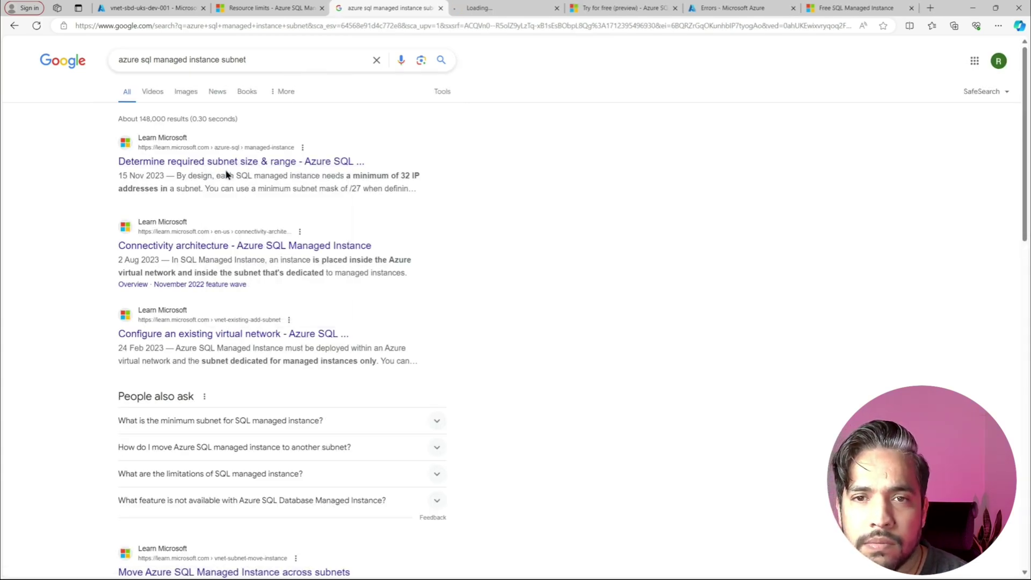
click(498, 11)
scroll(496, 318, down, 10)
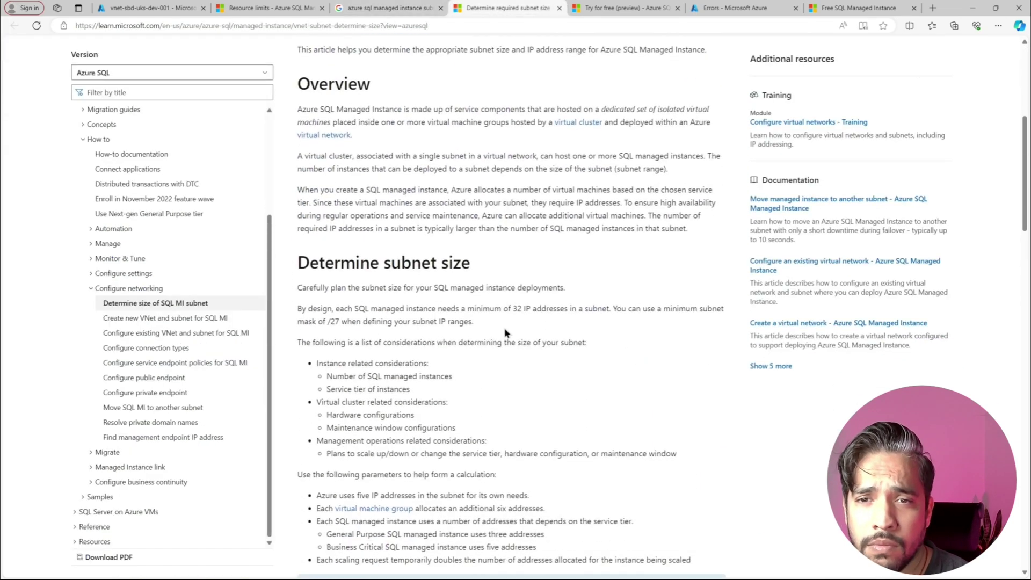
scroll(504, 333, up, 1)
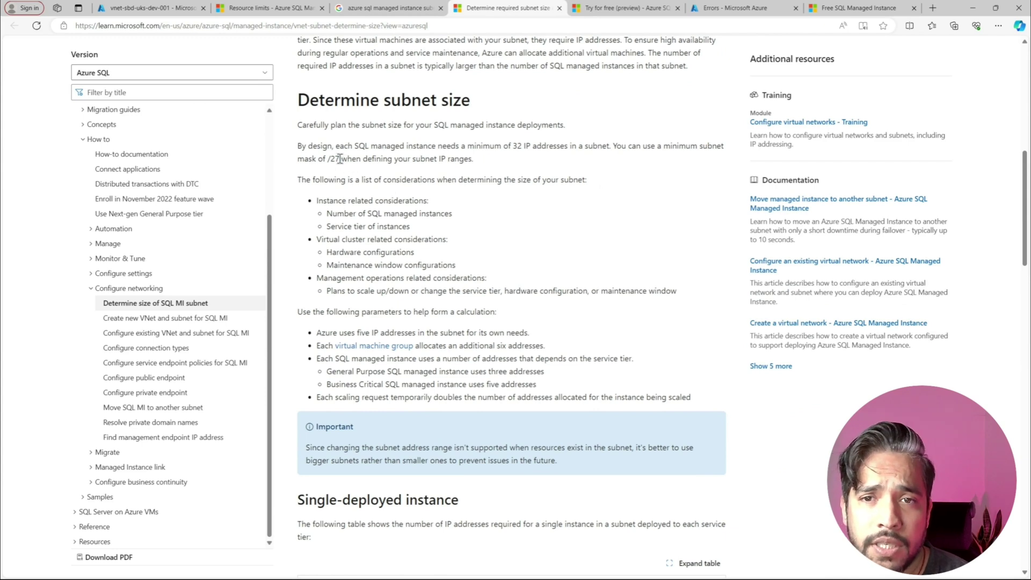
drag(341, 158, 297, 159)
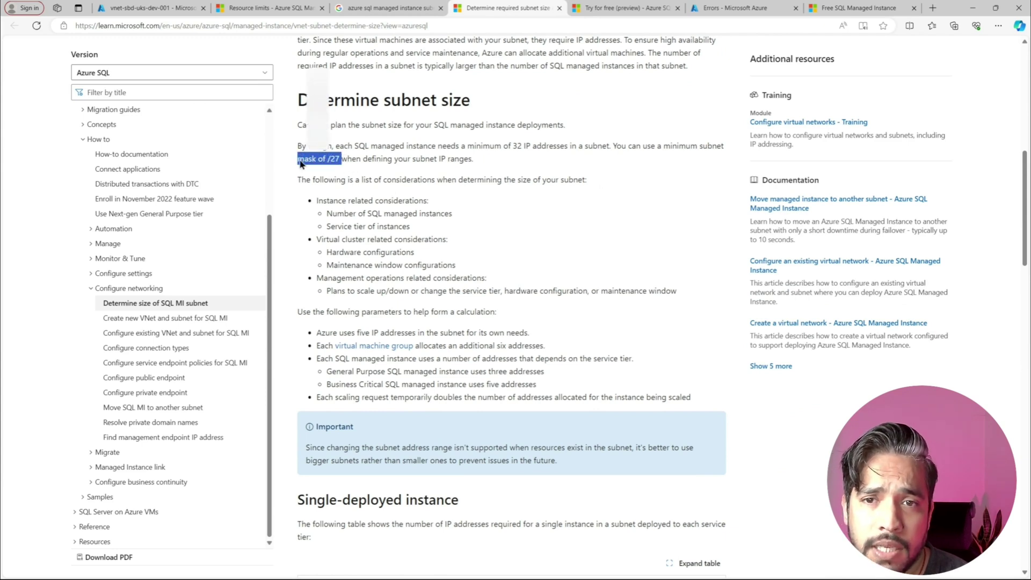
click(499, 251)
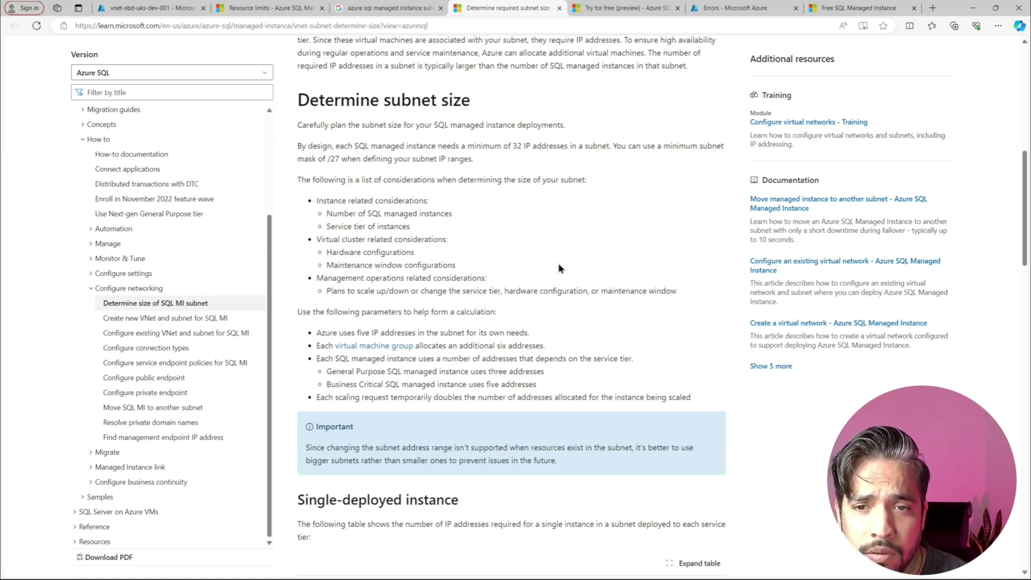
scroll(559, 267, down, 2)
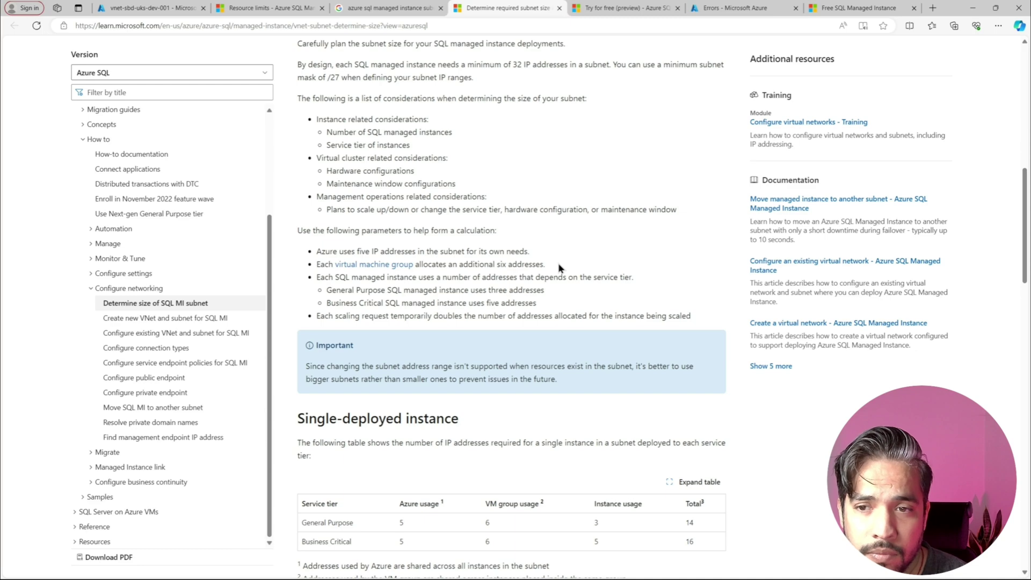
scroll(559, 267, down, 5)
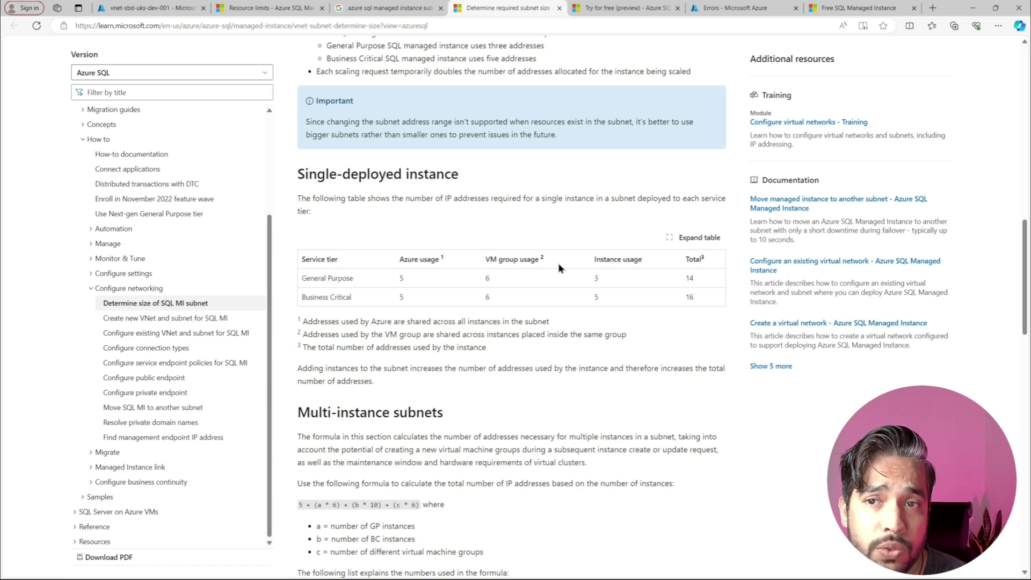
Step: From the article on configuring an existing VNet and subnet for SQL MI, copy the subnet preparation PowerShell script into Notepad
click(196, 336)
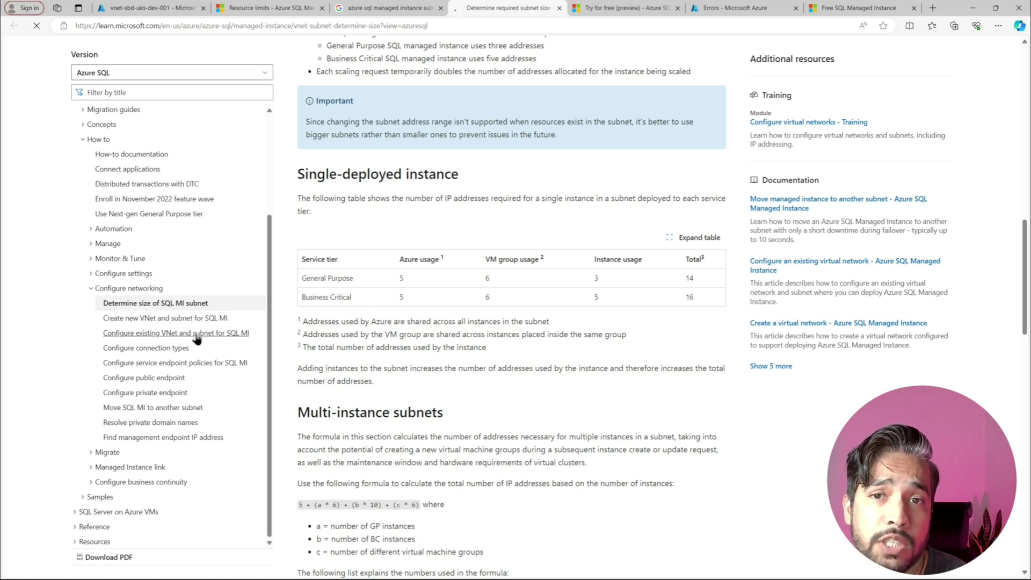
scroll(642, 369, down, 2)
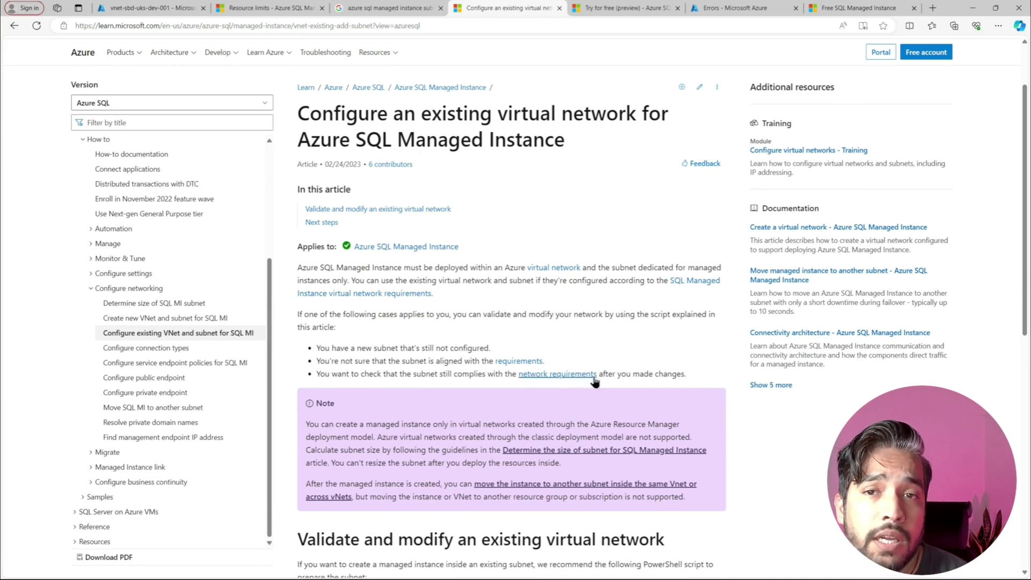
scroll(595, 380, down, 5)
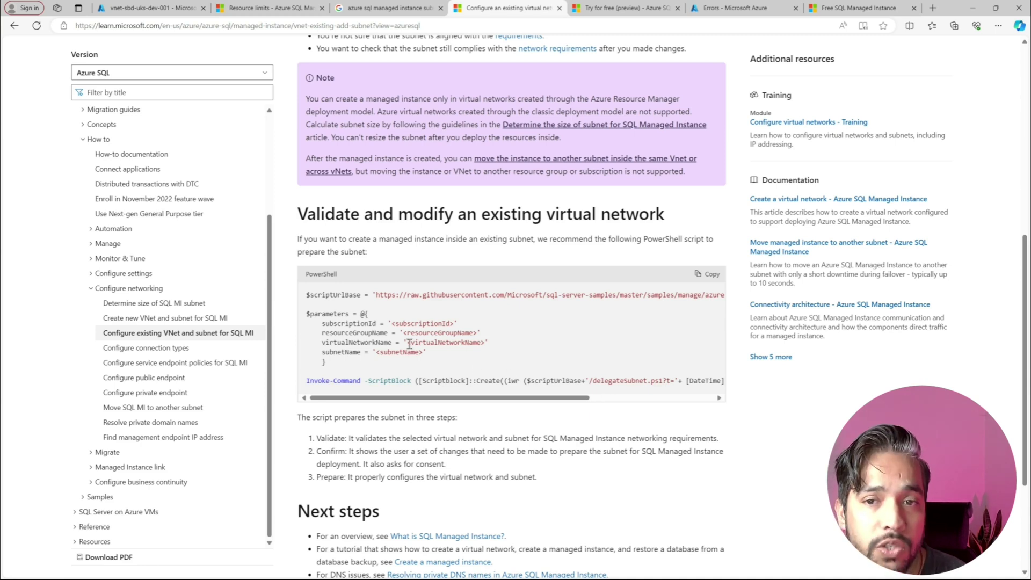
drag(417, 401, 382, 398)
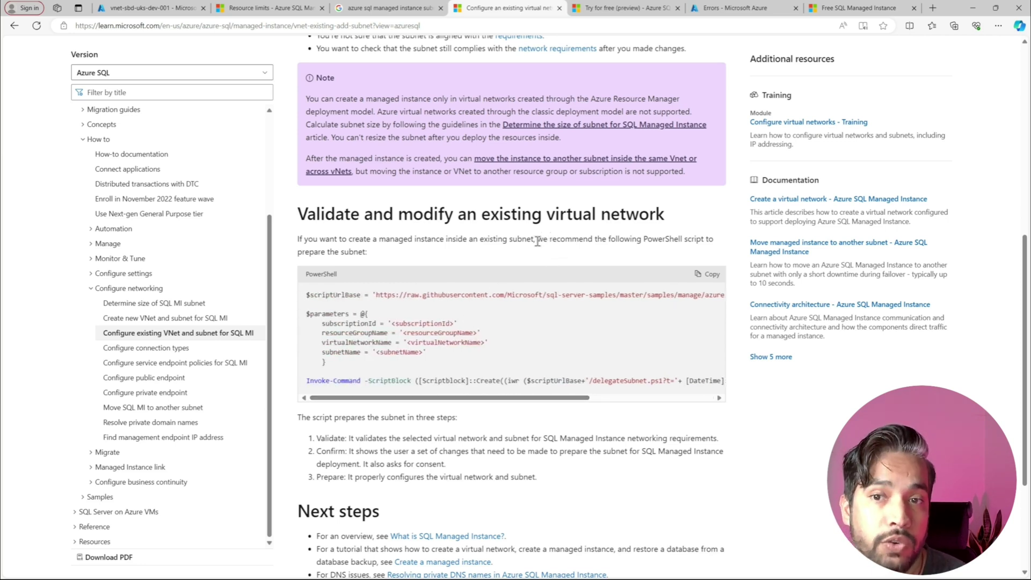
drag(538, 240, 558, 256)
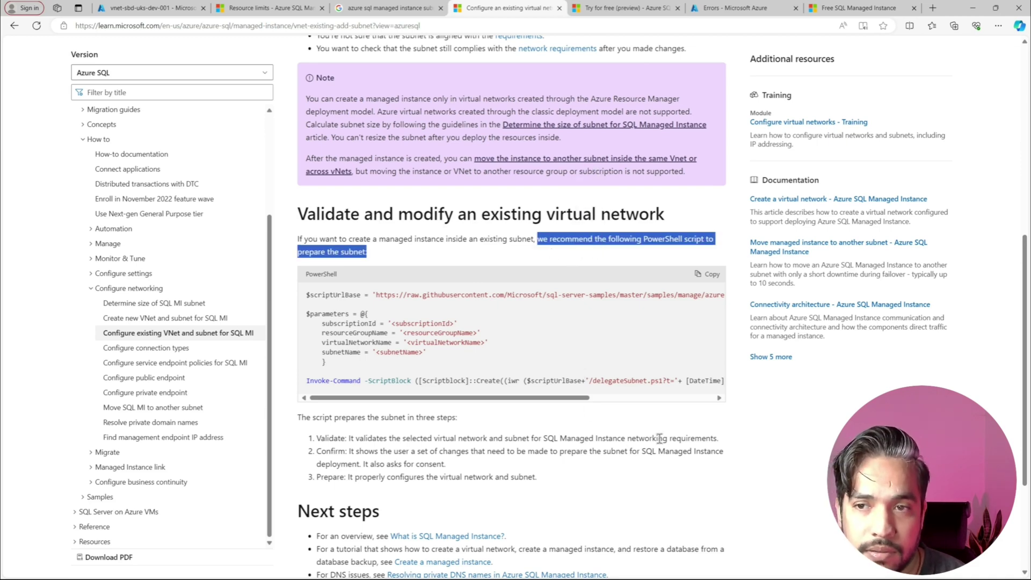
click(709, 274)
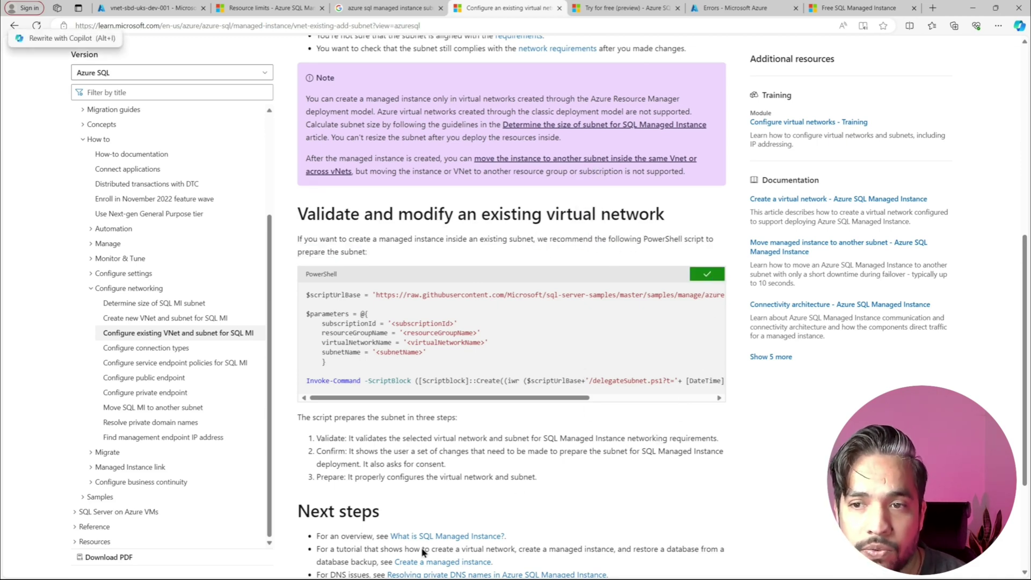
mouse_move(324, 577)
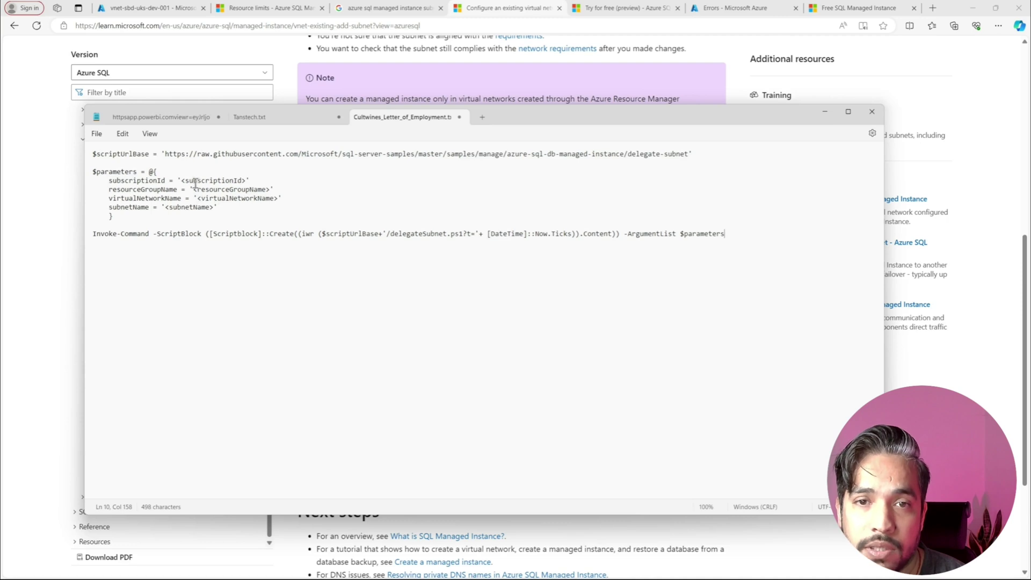
Step: Copy the subscription ID from the vnet-sbd-uks-dev-001 overview and replace the subscriptionId placeholder in the Notepad script with it
click(142, 5)
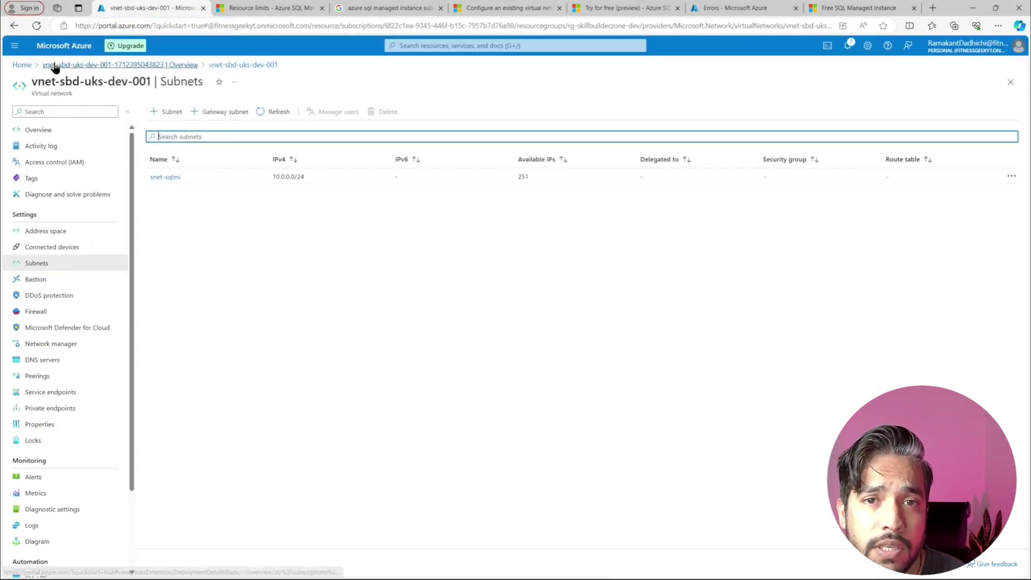
click(50, 130)
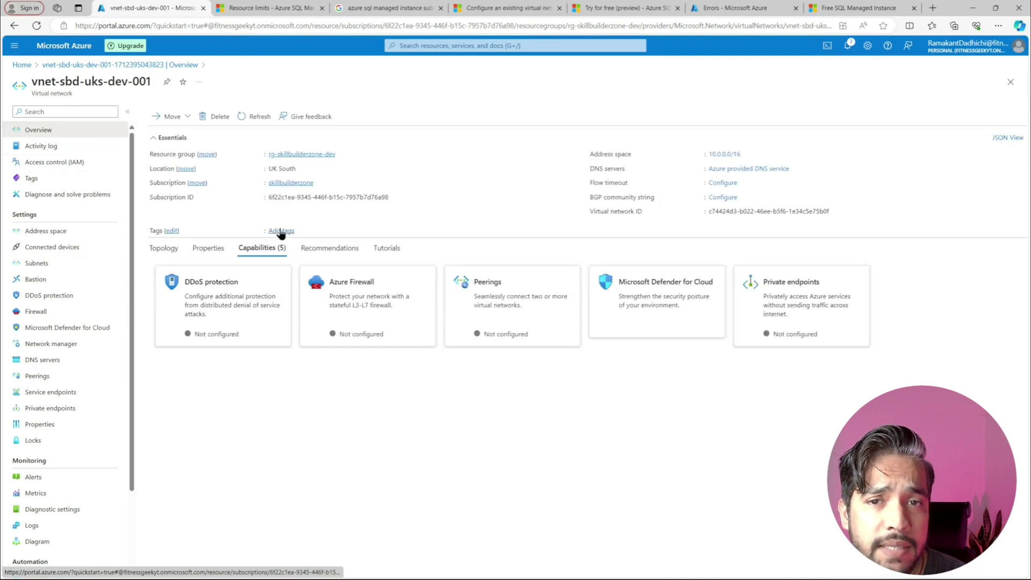
mouse_move(344, 196)
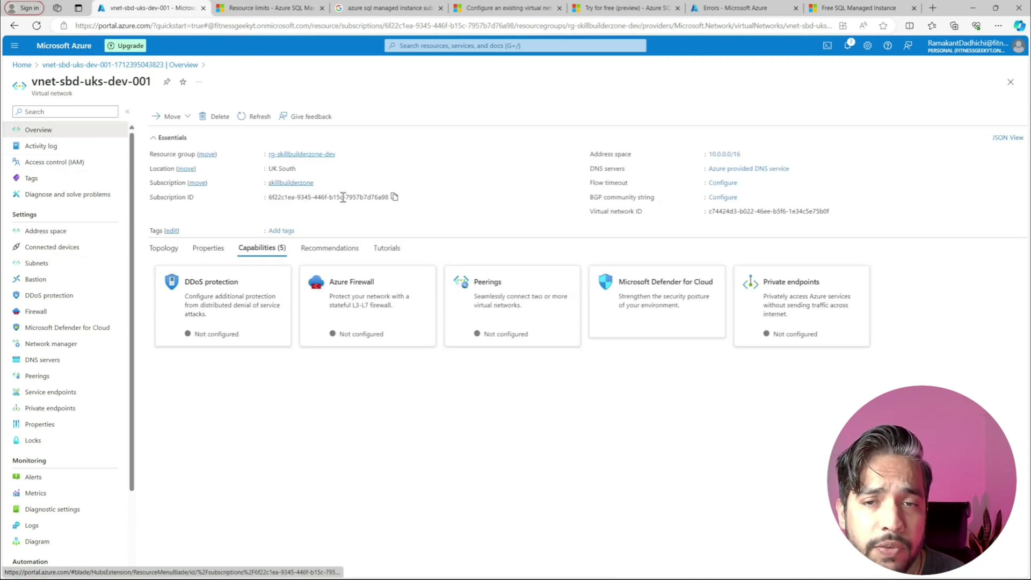
click(394, 197)
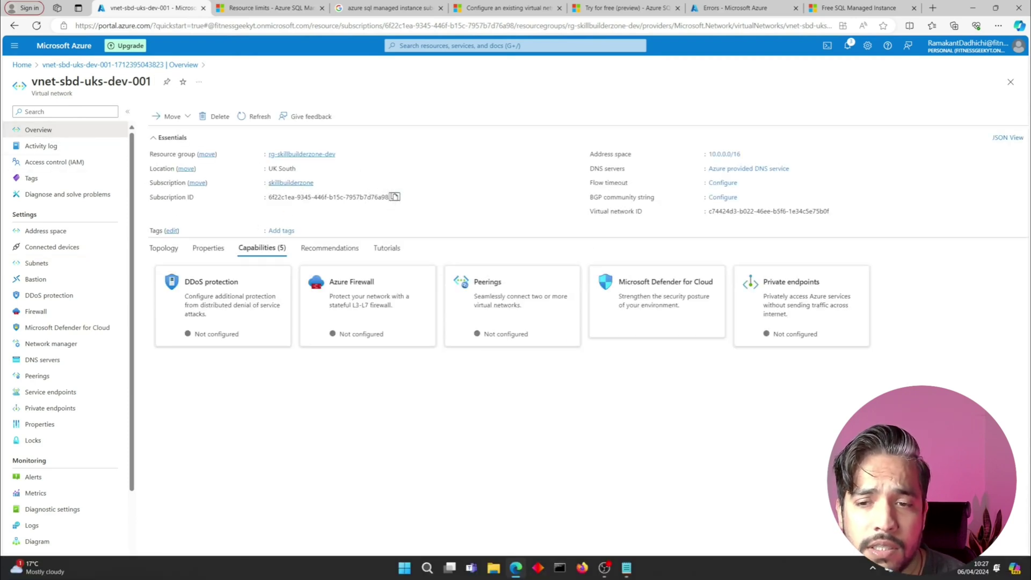
click(627, 569)
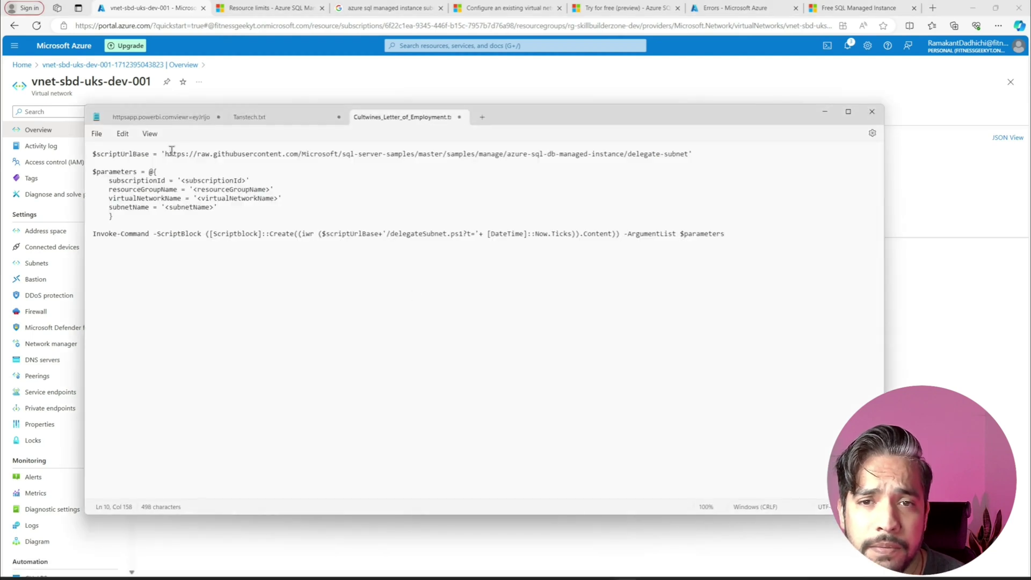
drag(246, 183, 181, 182)
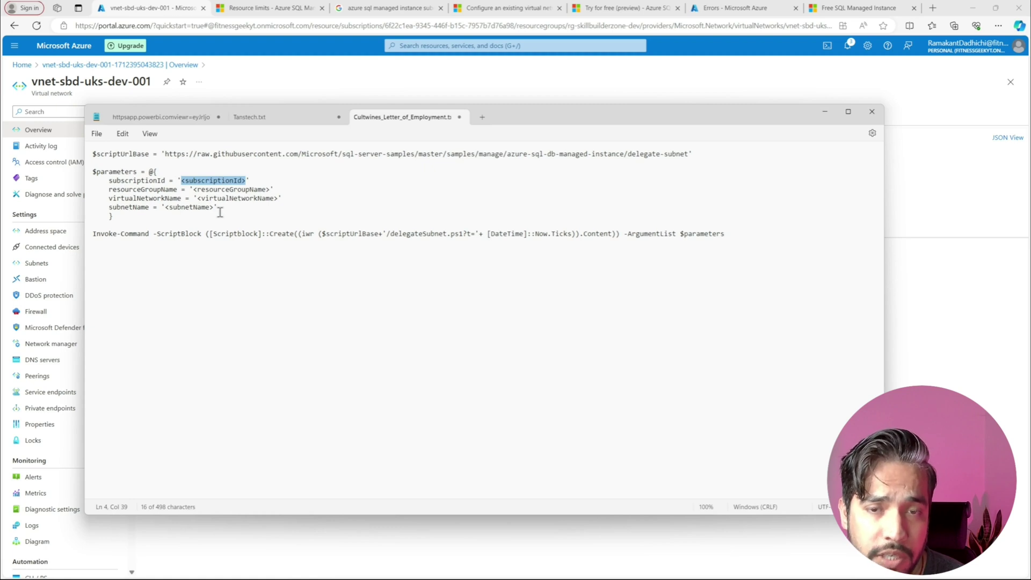
key(ctrl+v)
Step: Copy the resource group name rg-skillbuilderzone-dev from the virtual network overview and replace the resourceGroupName placeholder in the Notepad script with it
click(160, 7)
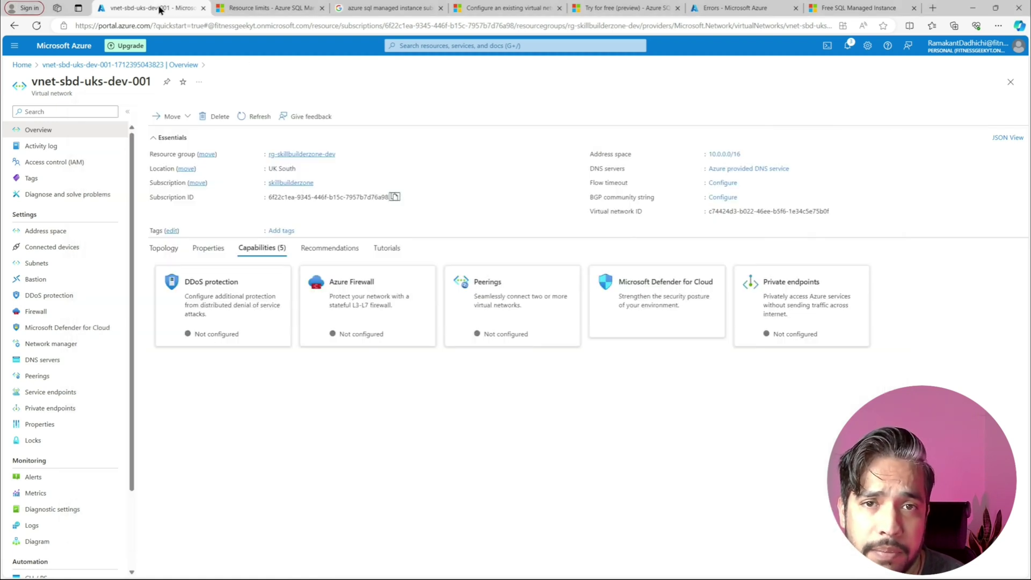
click(342, 154)
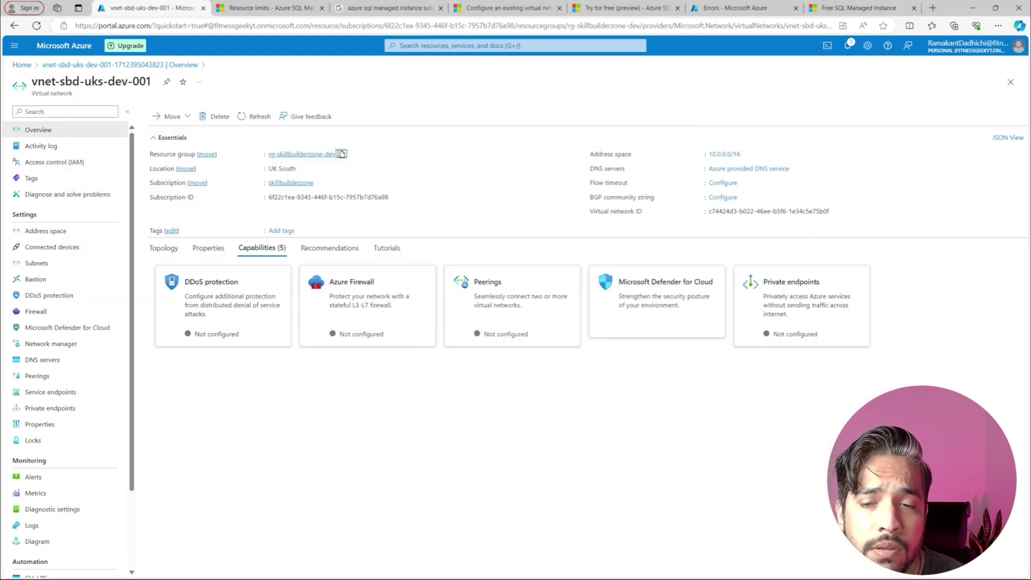
click(628, 566)
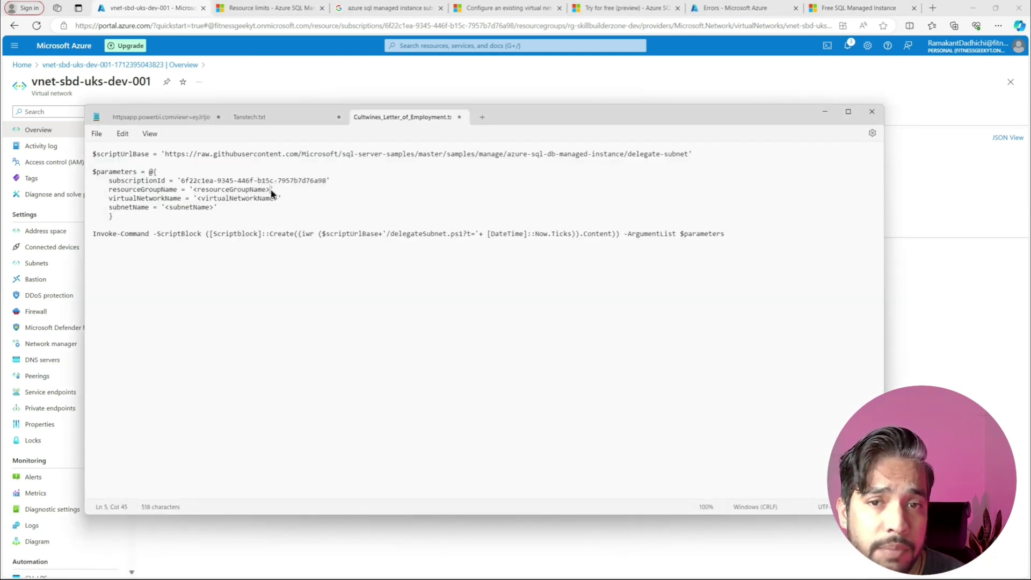
drag(271, 191, 193, 194)
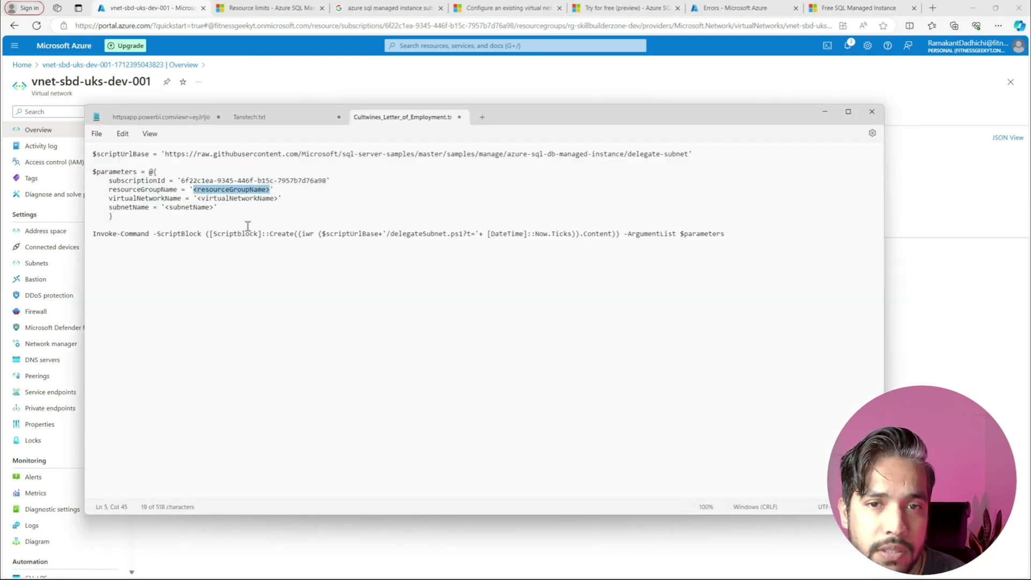
key(ctrl+v)
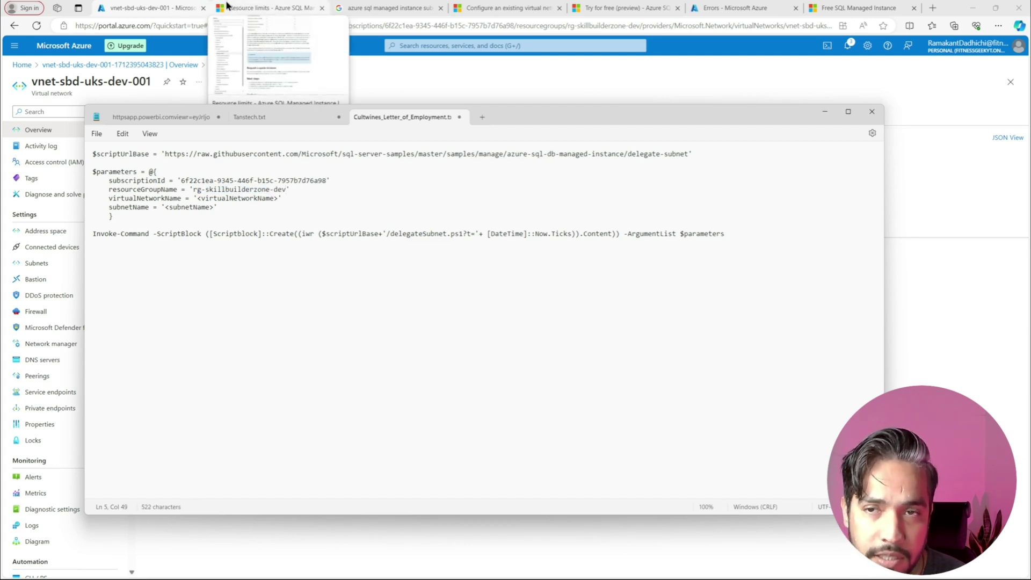
Step: Copy the virtual network name vnet-sbd-uks-dev-001 from the portal and replace the virtualNetworkName placeholder in the Notepad script with it
click(180, 6)
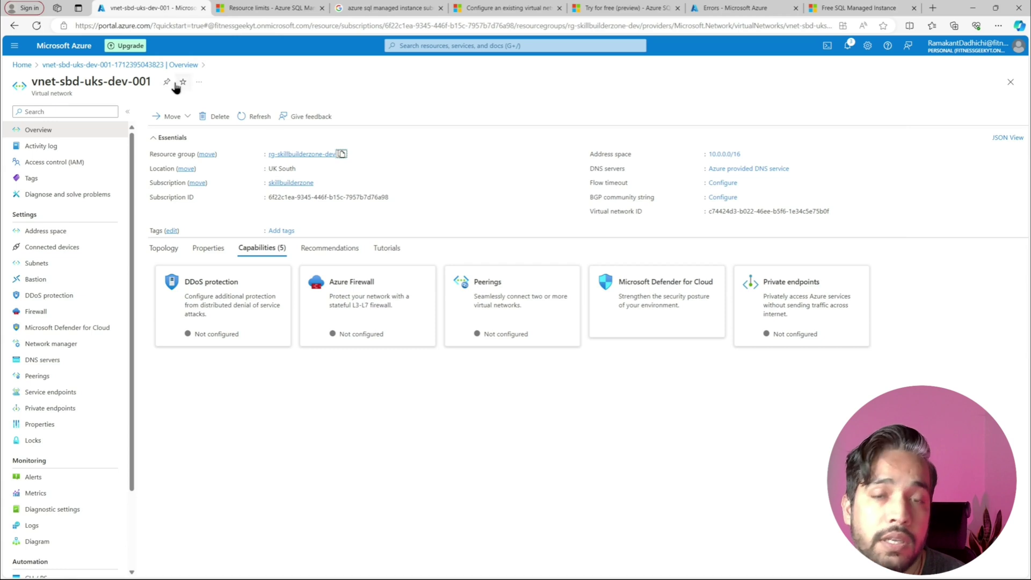
drag(153, 85, 31, 82)
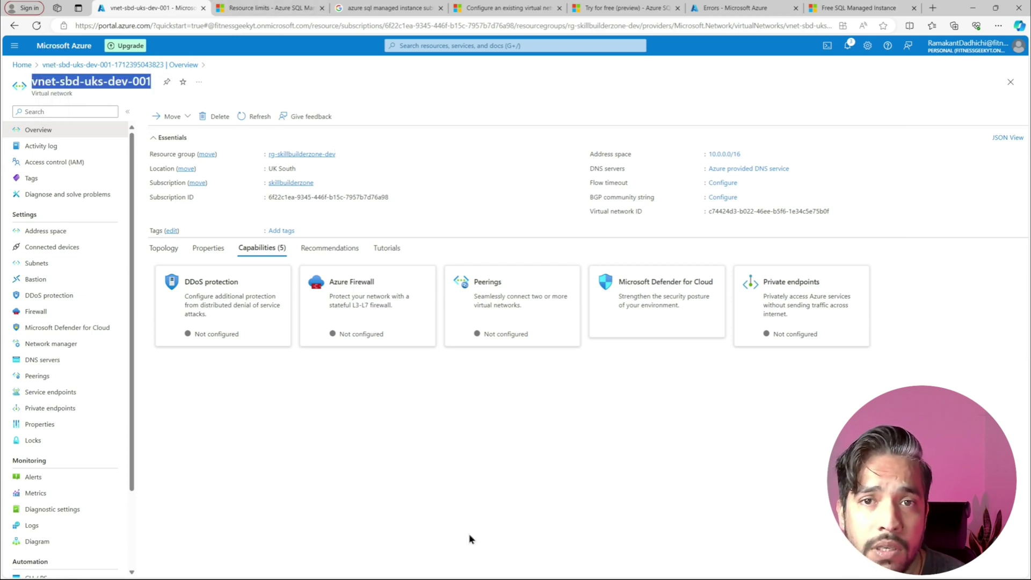
click(626, 568)
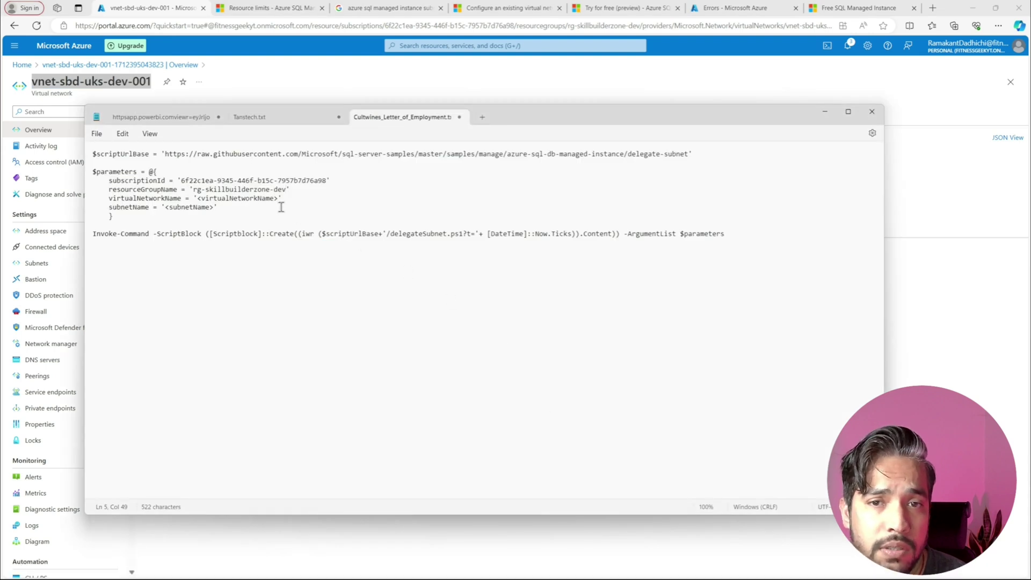
drag(275, 201, 197, 200)
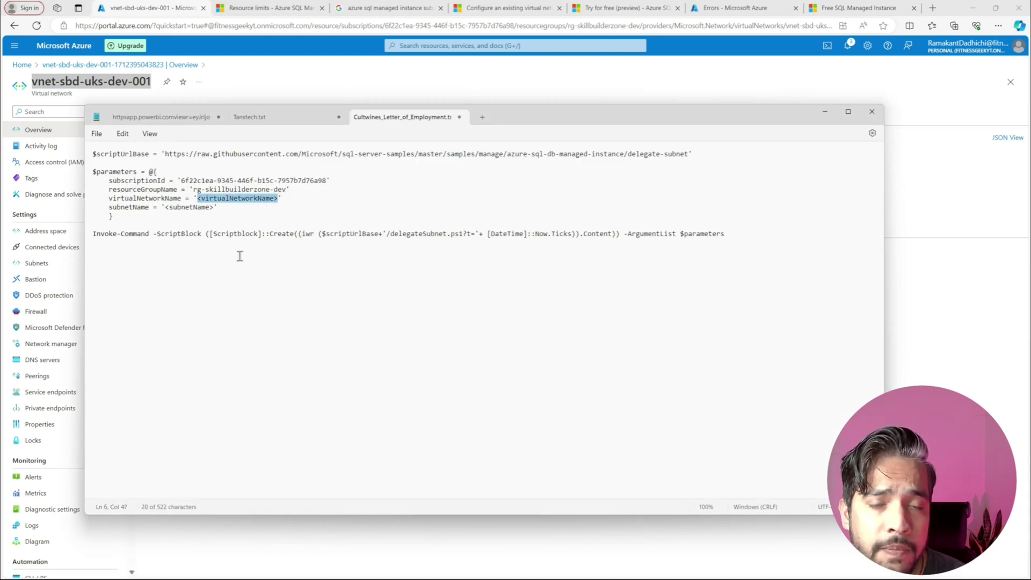
key(ctrl+v)
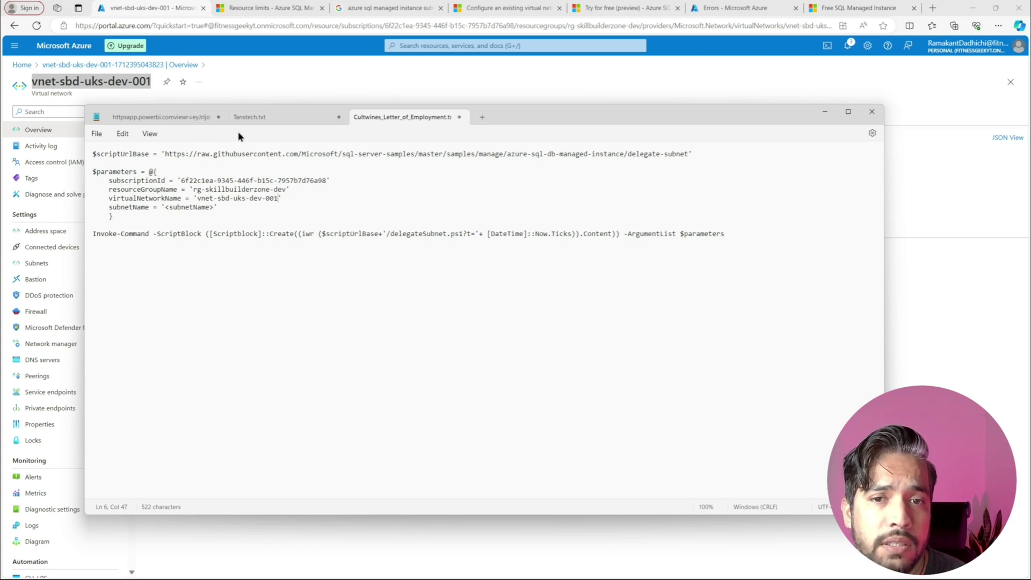
Step: Look up the subnet name in the virtual network's subnet list and replace the script's subnetName placeholder with snet-sqlmi
click(37, 263)
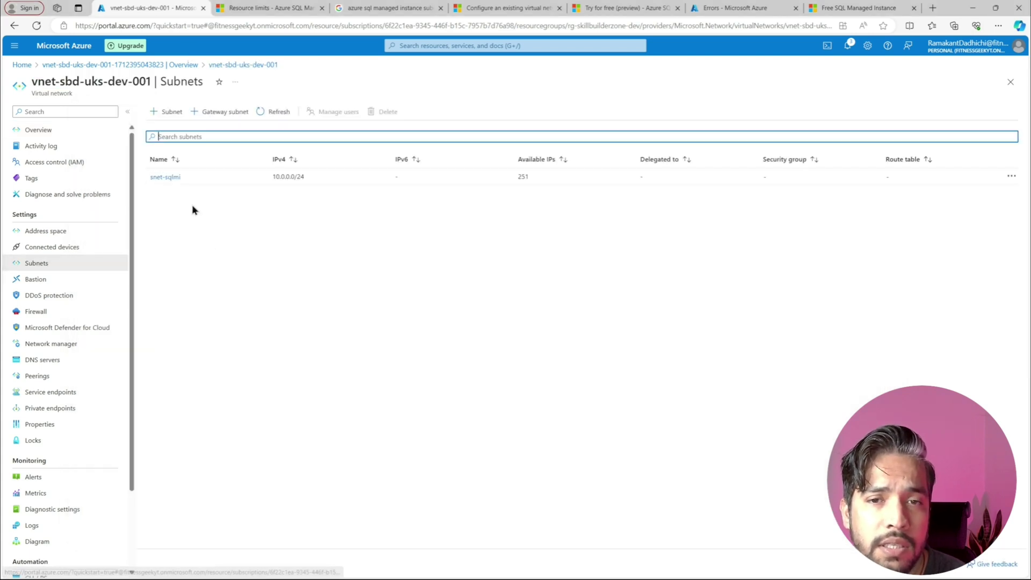
click(626, 568)
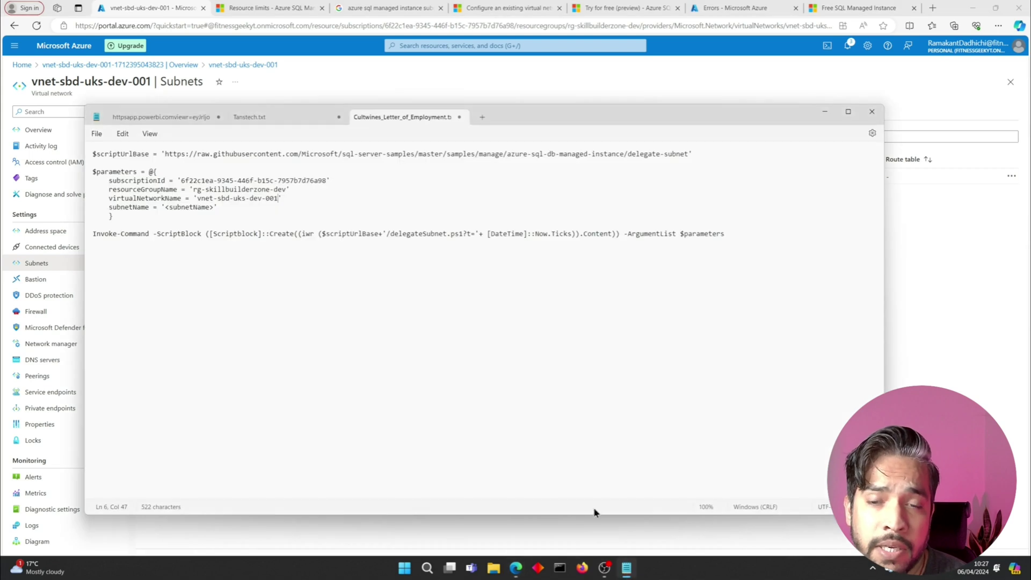
drag(554, 119, 688, 115)
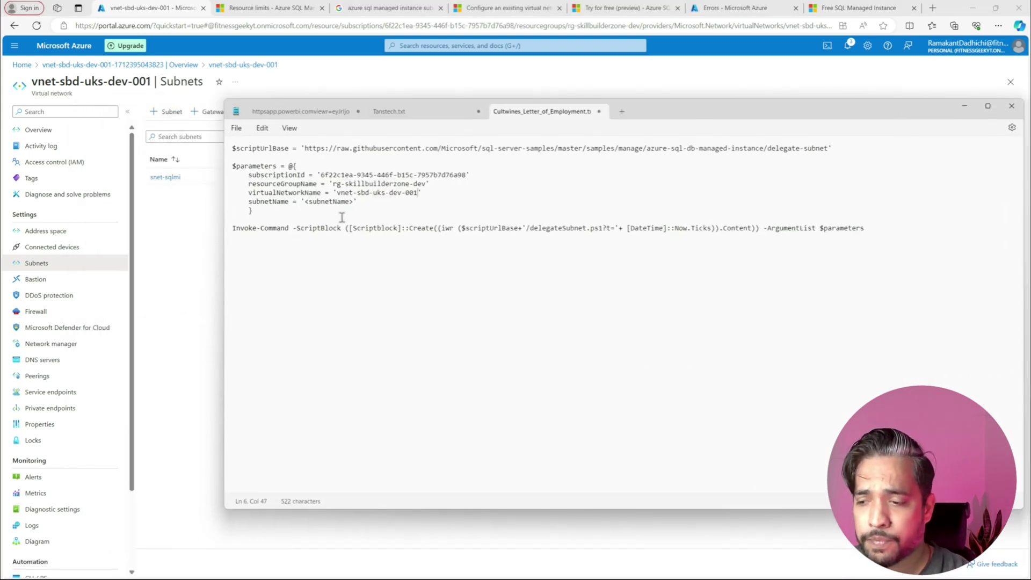
click(354, 202)
key(BackSpace)
key(BackSpace)
key(BackSpace)
key(BackSpace)
key(BackSpace)
key(BackSpace)
key(BackSpace)
key(BackSpace)
key(BackSpace)
key(BackSpace)
key(BackSpace)
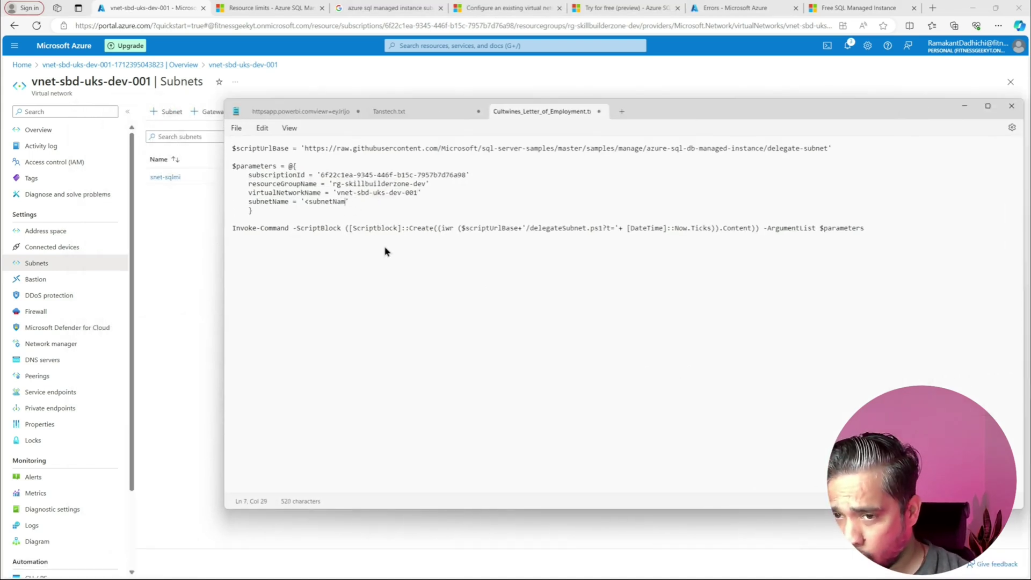
key(BackSpace)
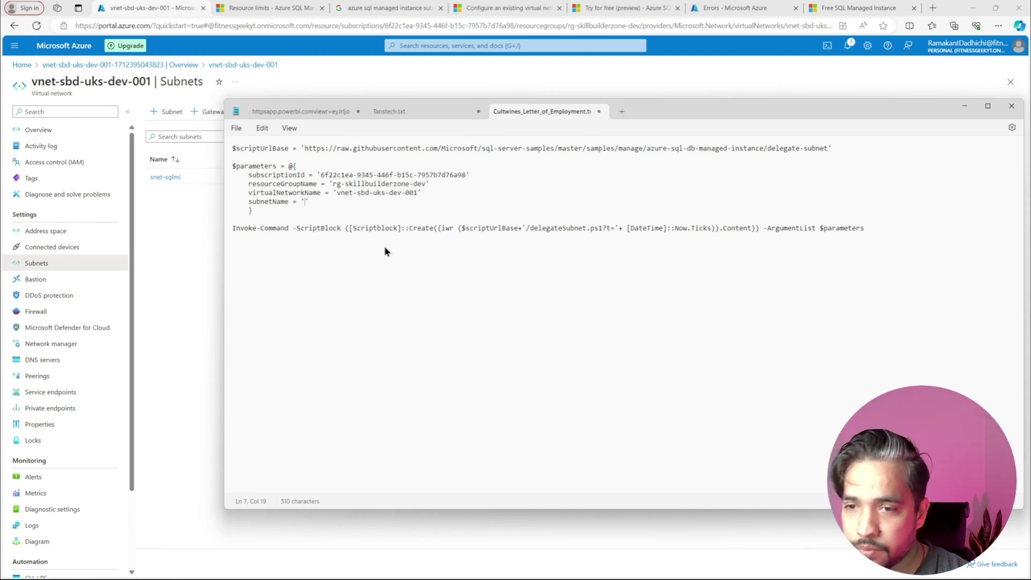
text(snet)
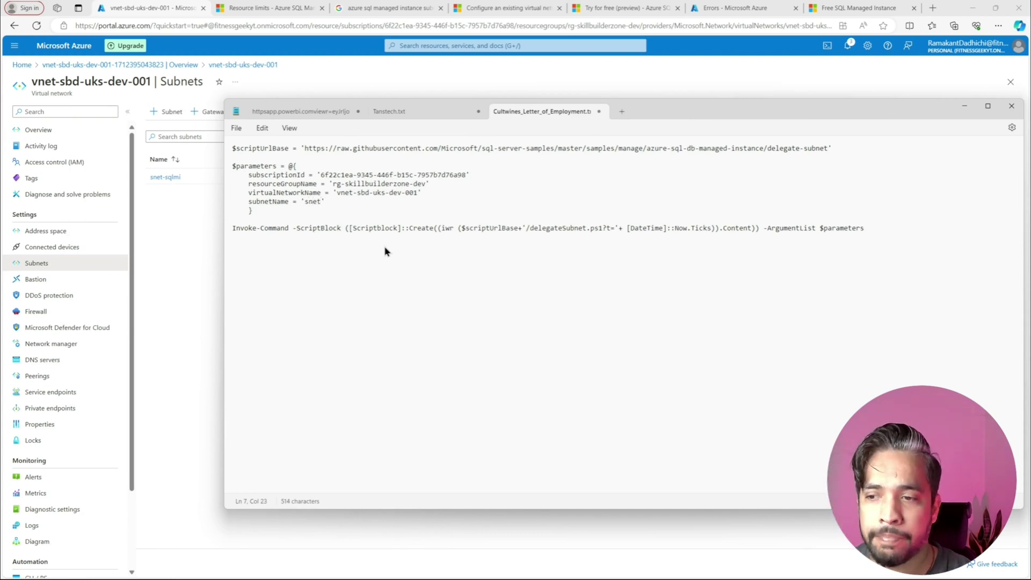
text(-sqlmi)
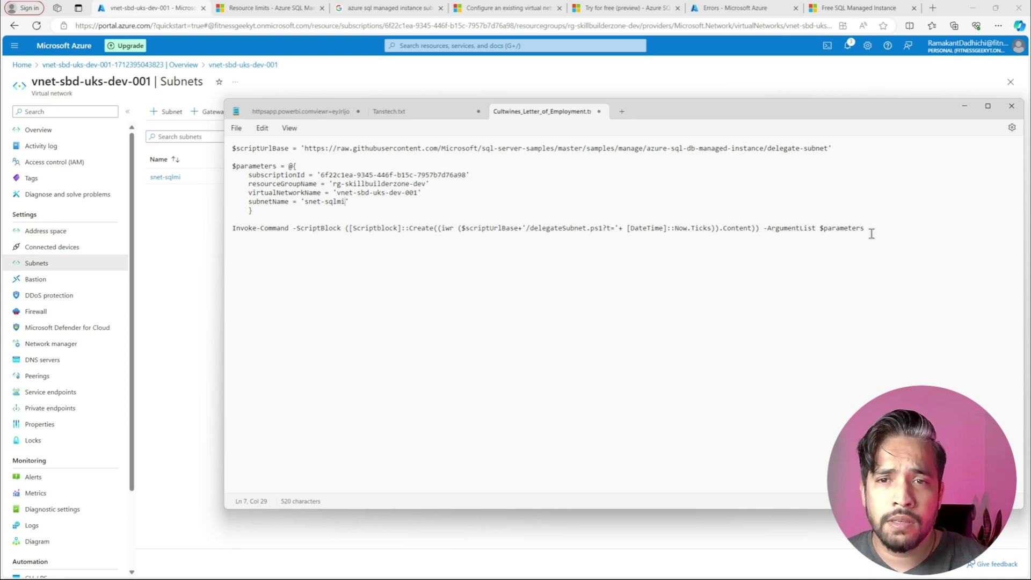
Step: Copy the $scriptUrlBase line from the Notepad script and run it in the Cloud Shell PowerShell session
drag(866, 228, 234, 151)
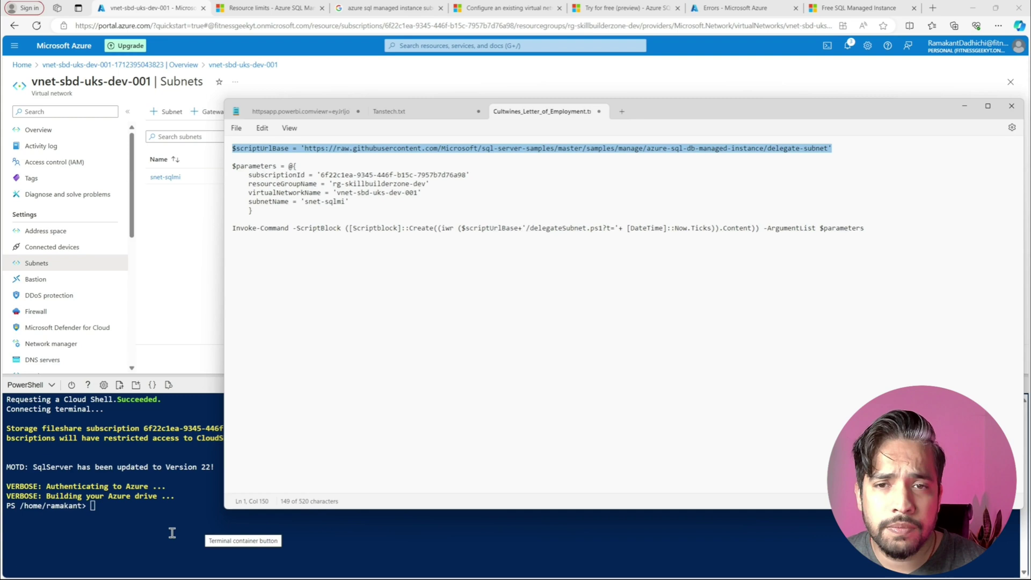
click(171, 532)
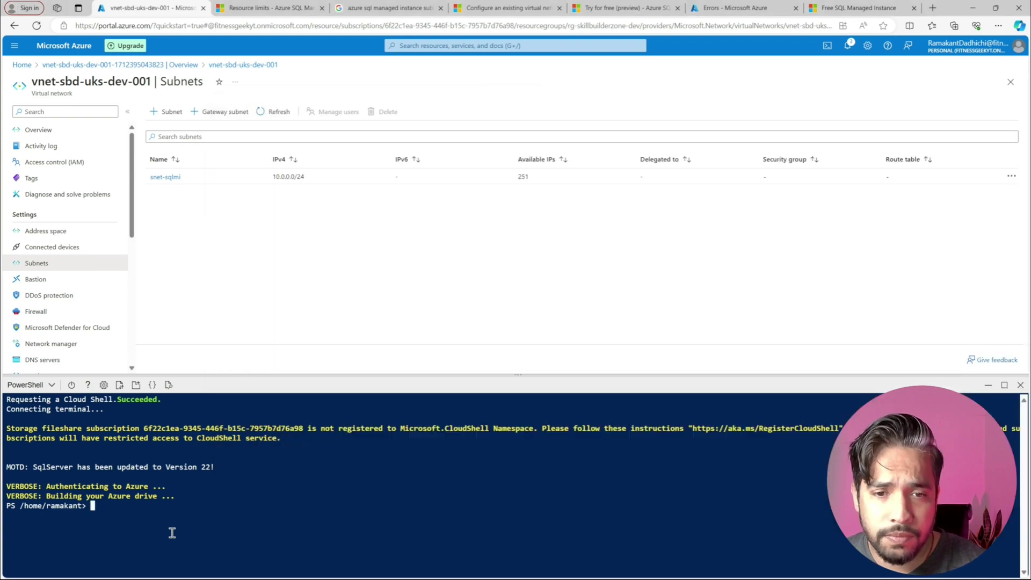
right_click(148, 520)
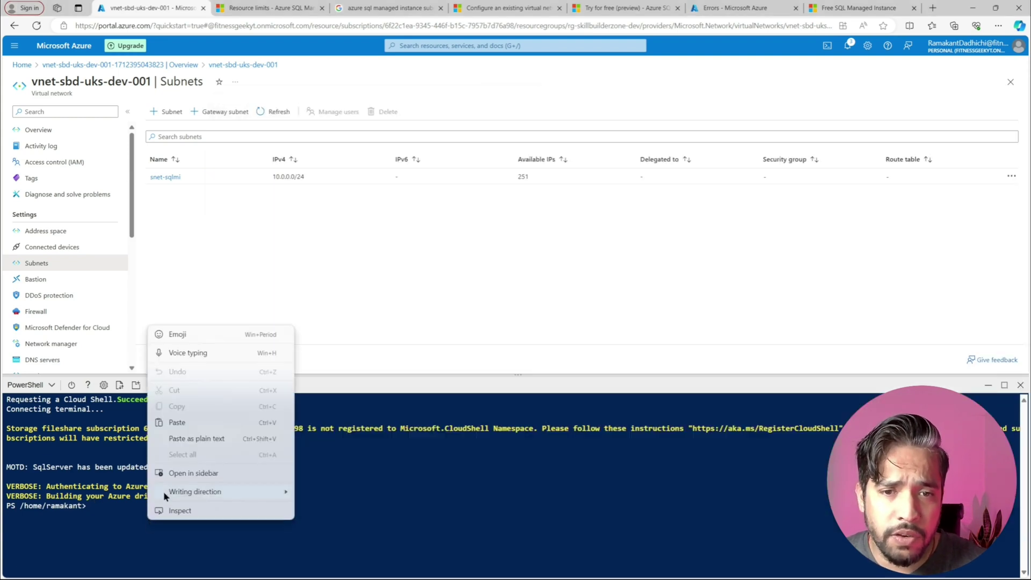
click(177, 422)
key(Return)
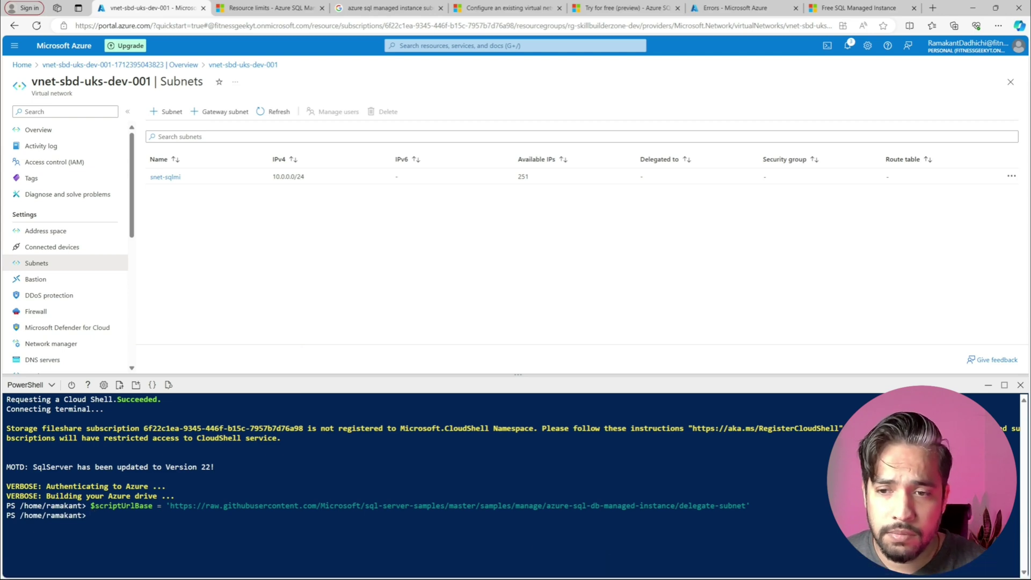
Step: Copy the completed $parameters block from the Notepad script into the Cloud Shell PowerShell session
click(626, 572)
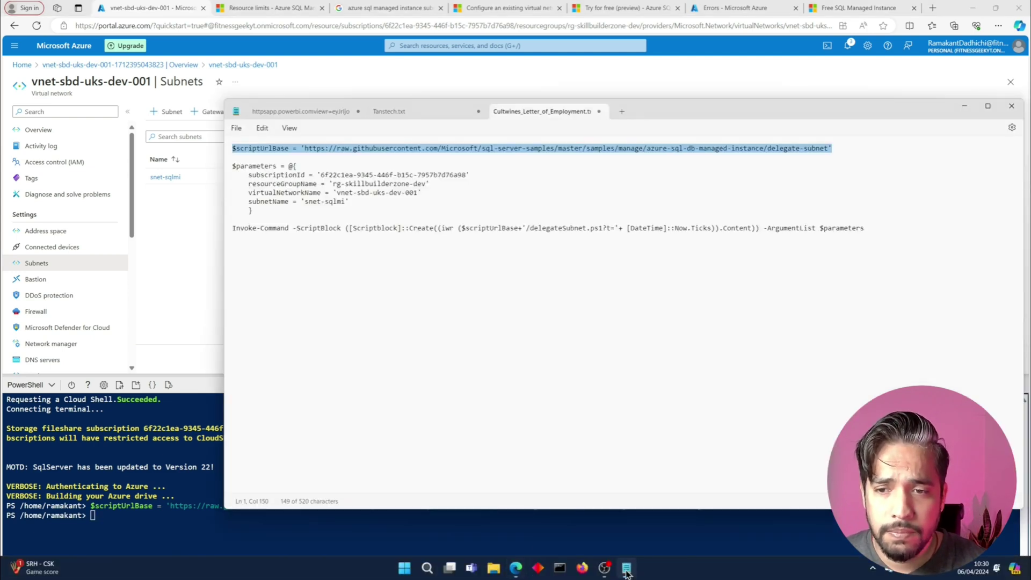
click(267, 220)
drag(267, 221, 232, 167)
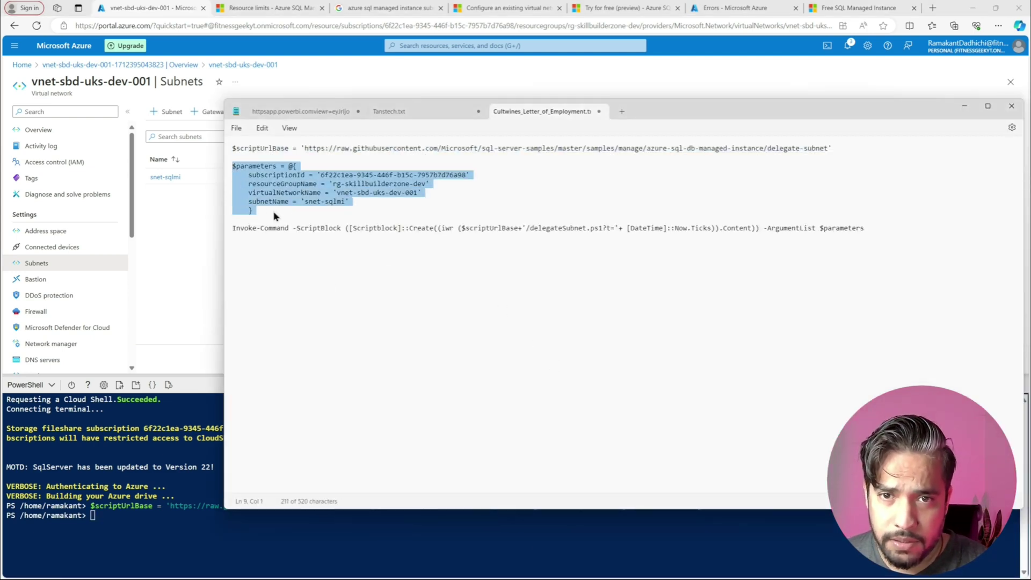
click(179, 542)
right_click(179, 543)
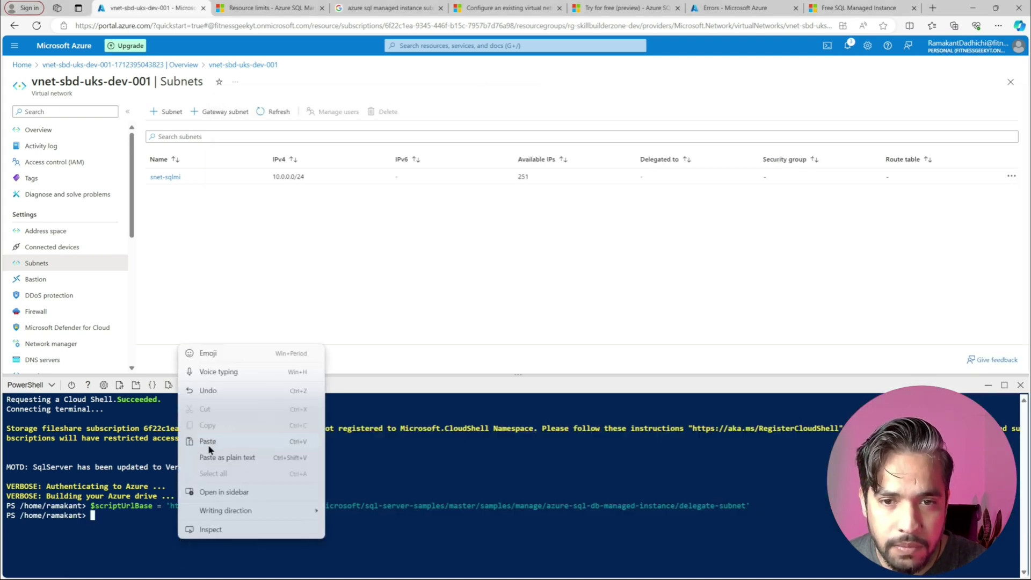
click(209, 445)
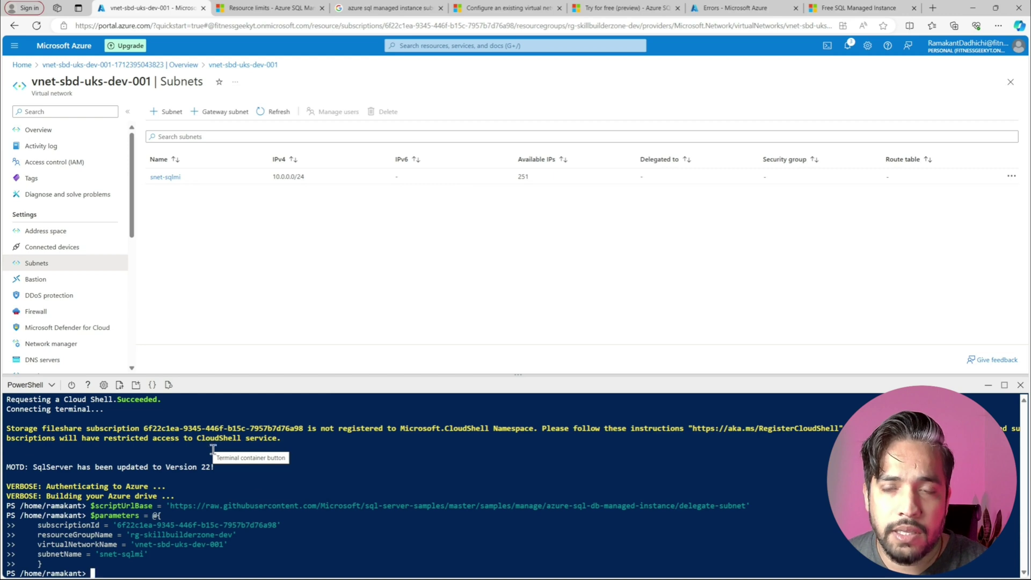
Step: Copy the Invoke-Command line from the Notepad script and run it in Cloud Shell to start the subnet preparation
mouse_move(560, 579)
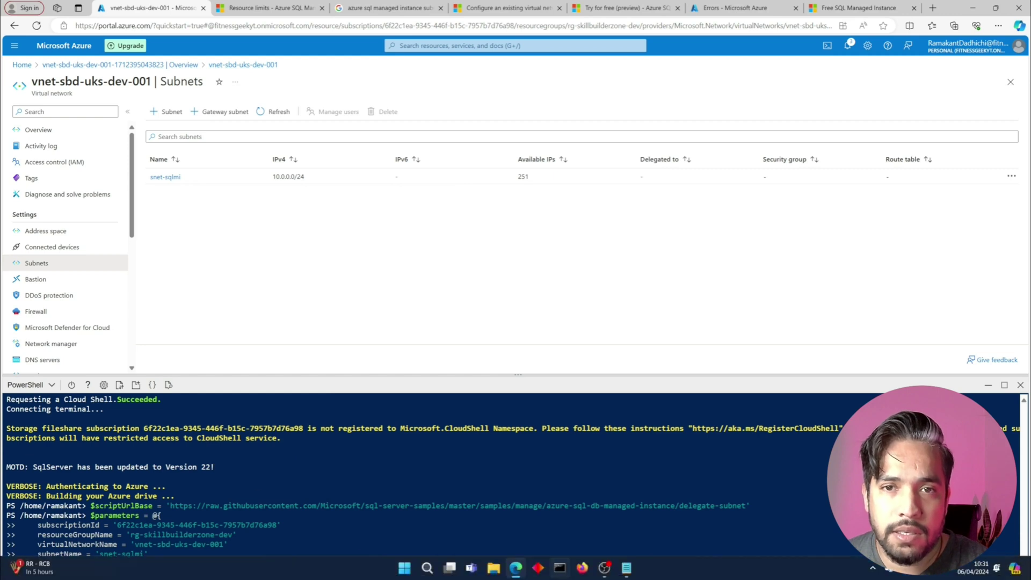
click(626, 568)
drag(875, 231, 231, 232)
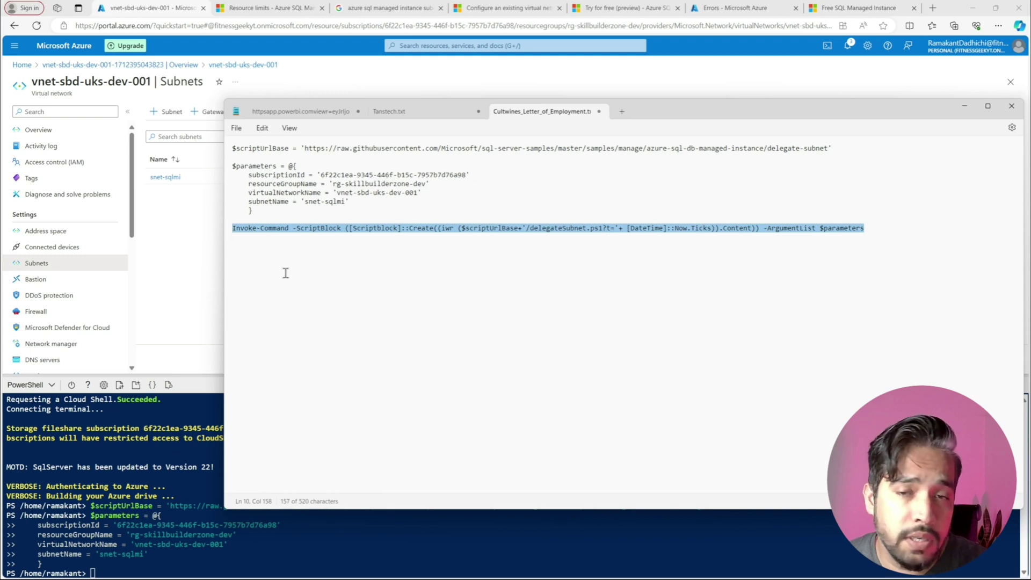
right_click(216, 572)
click(236, 469)
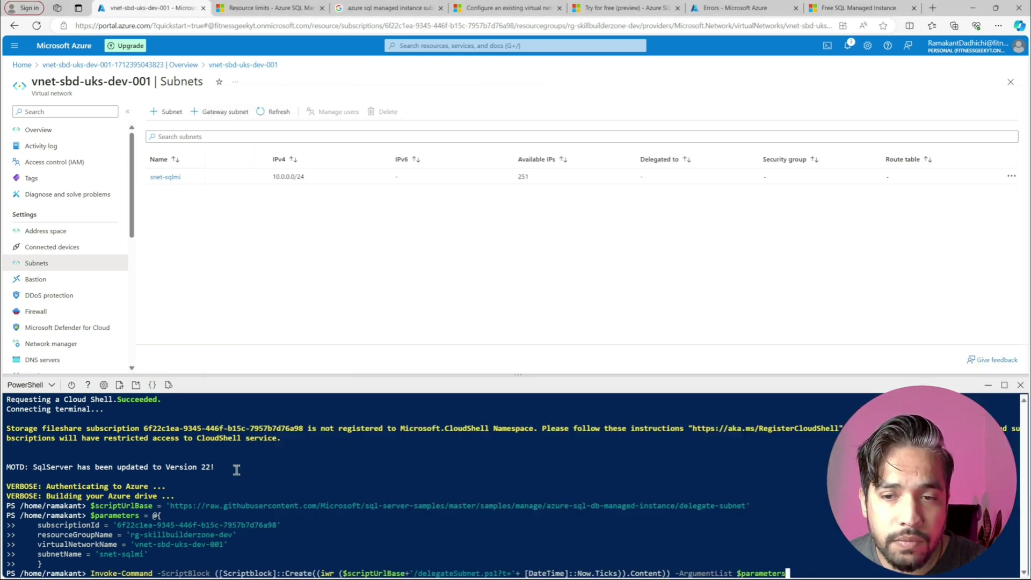
key(Return)
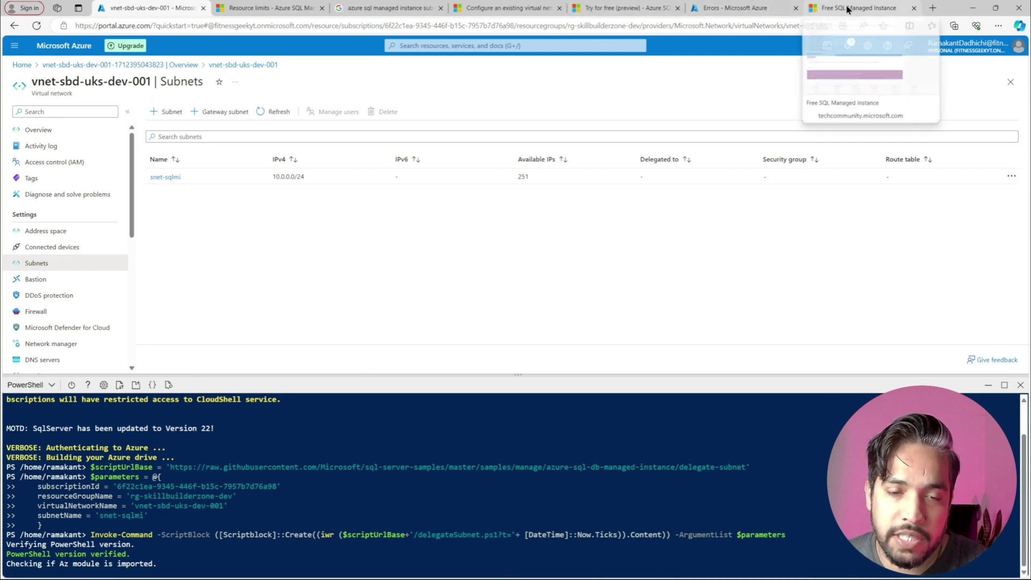
Step: In the article on configuring an existing virtual network, read the script's Validate, Confirm and Prepare steps, including the consent note
mouse_move(664, 7)
click(510, 8)
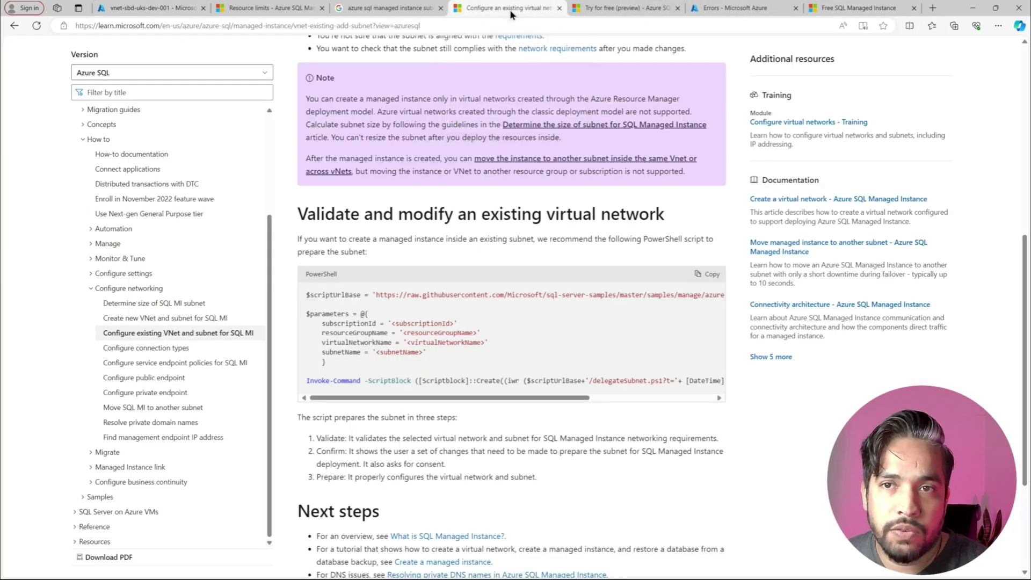
scroll(497, 408, down, 1)
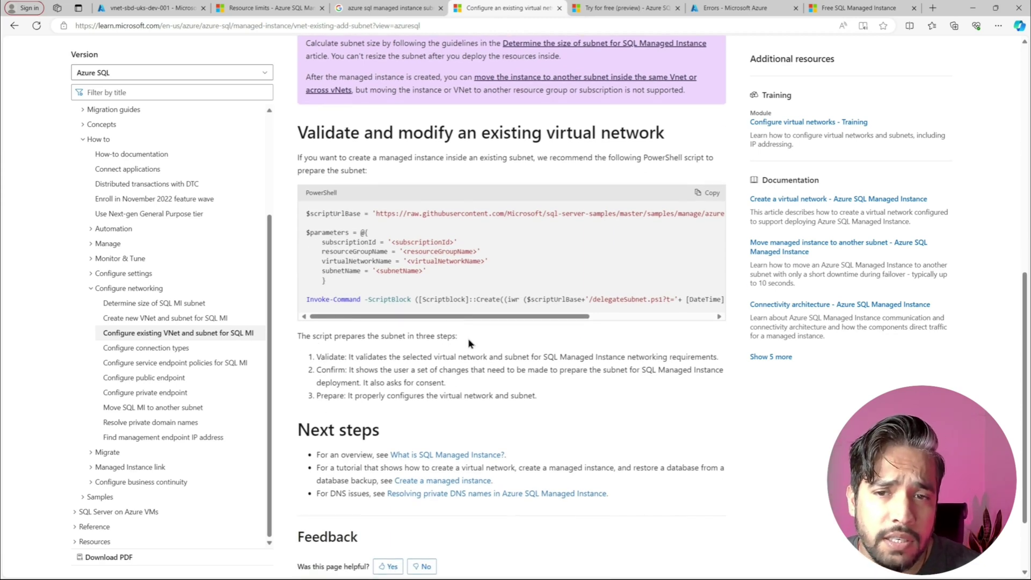
drag(349, 357, 315, 357)
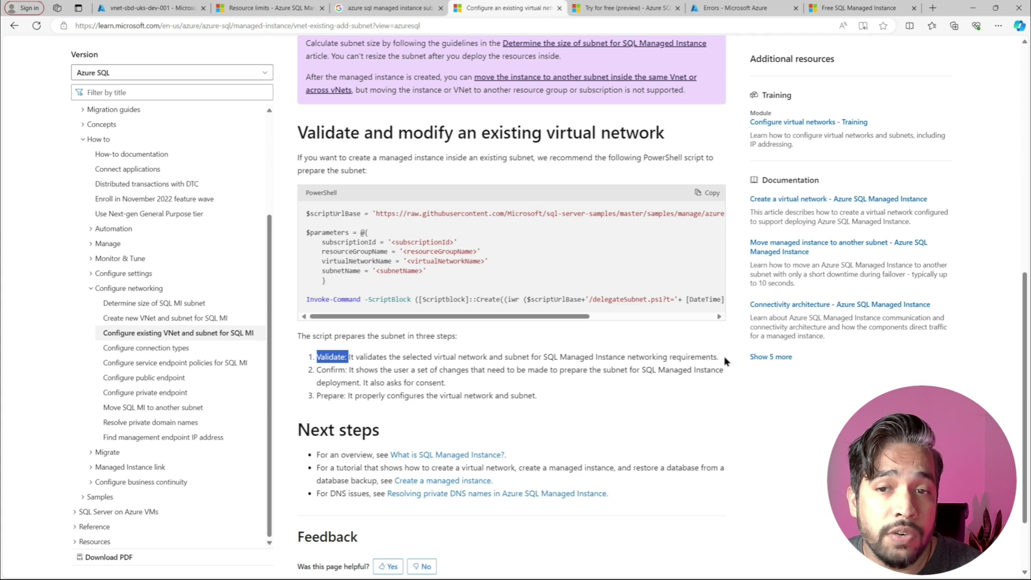
drag(725, 357, 559, 354)
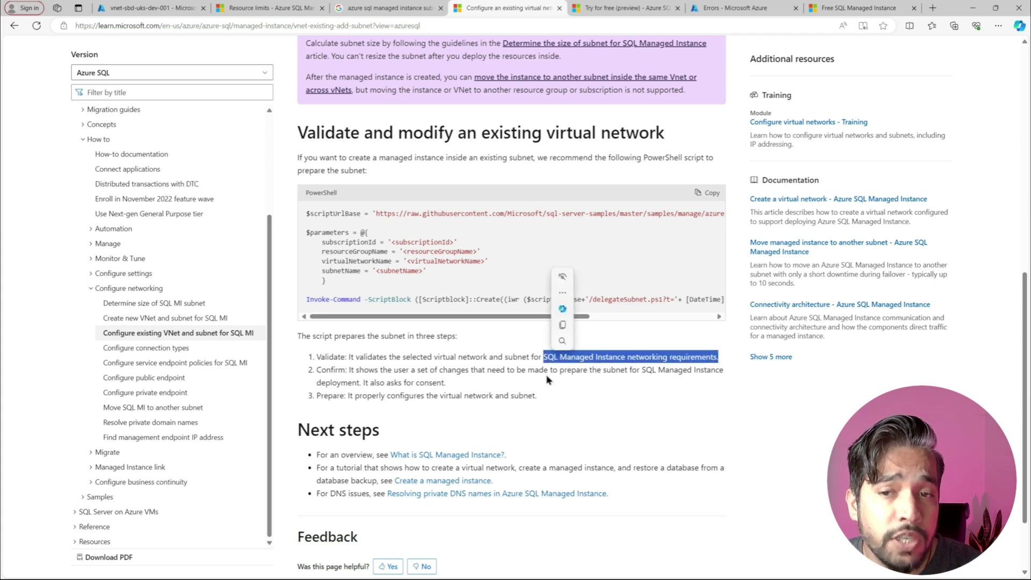
click(376, 378)
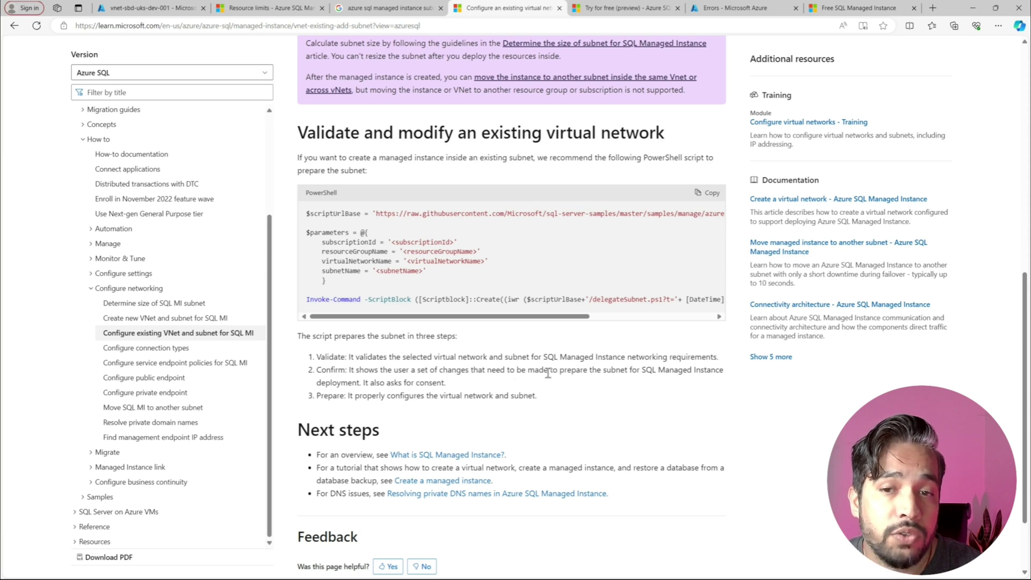
drag(455, 385, 365, 386)
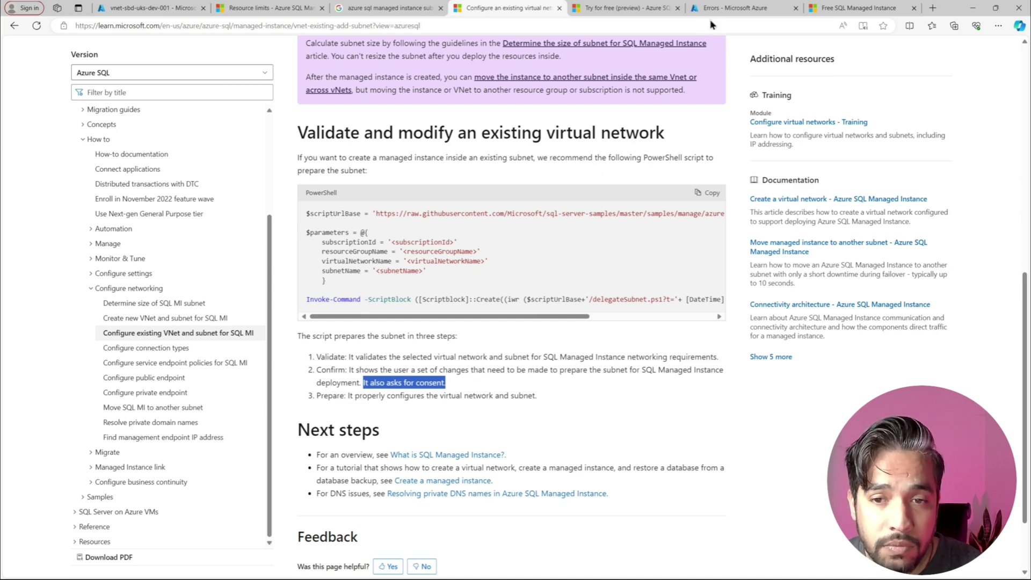
Step: Return to the virtual network's Cloud Shell session, enlarge the terminal and read the changes the script proposes for the subnet
click(125, 7)
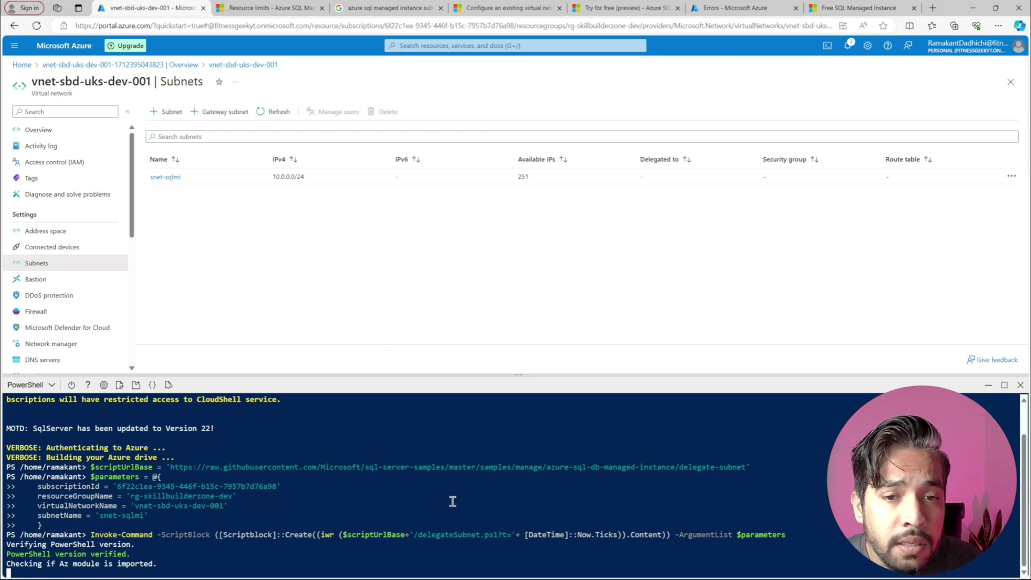
drag(516, 374, 503, 299)
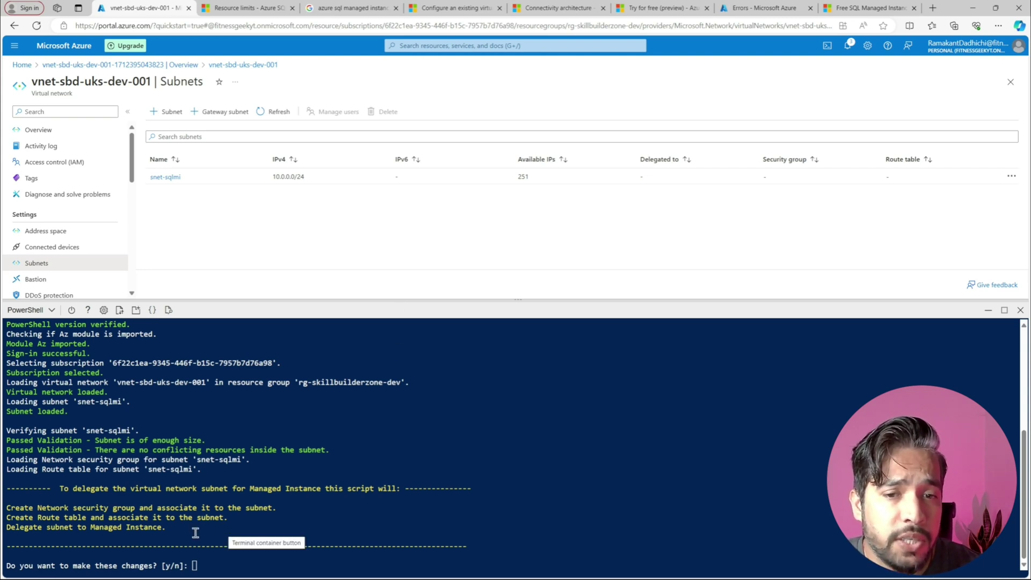
drag(170, 527, 6, 507)
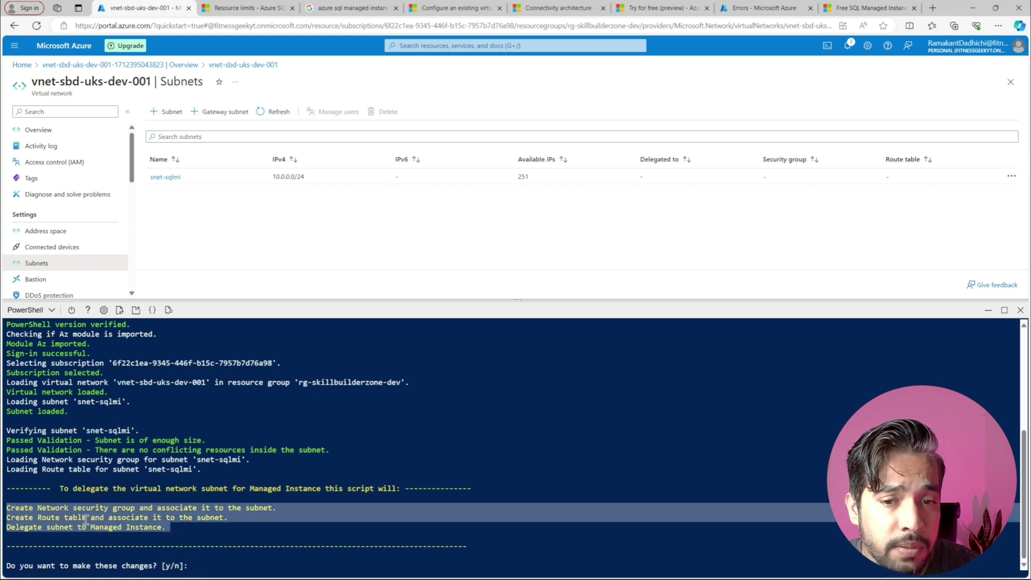
click(159, 529)
drag(166, 528, 9, 531)
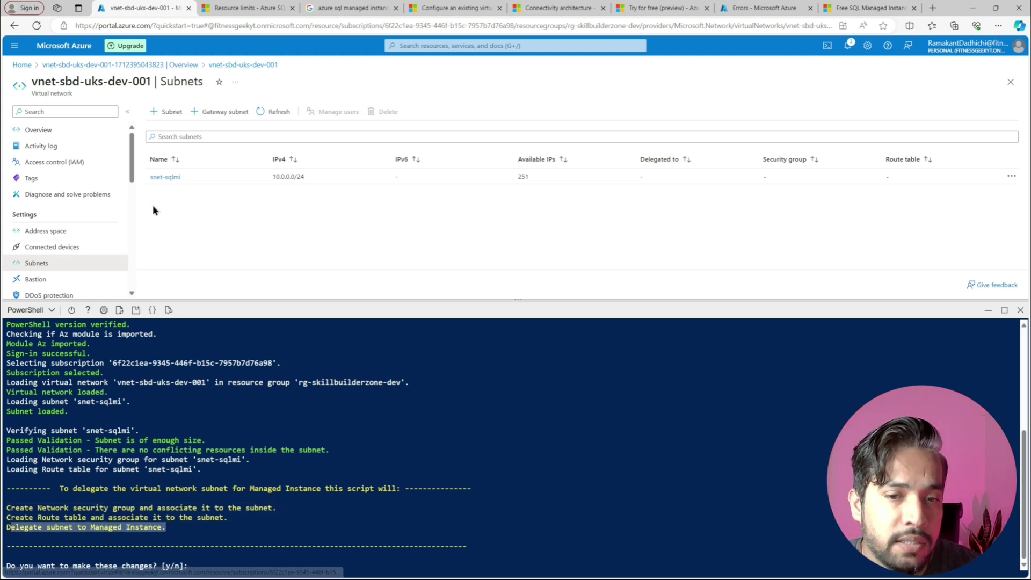
Step: Inspect snet-sqlmi's network security group, route table and delegation settings, search the delegation services for "managed", and close without saving
click(167, 178)
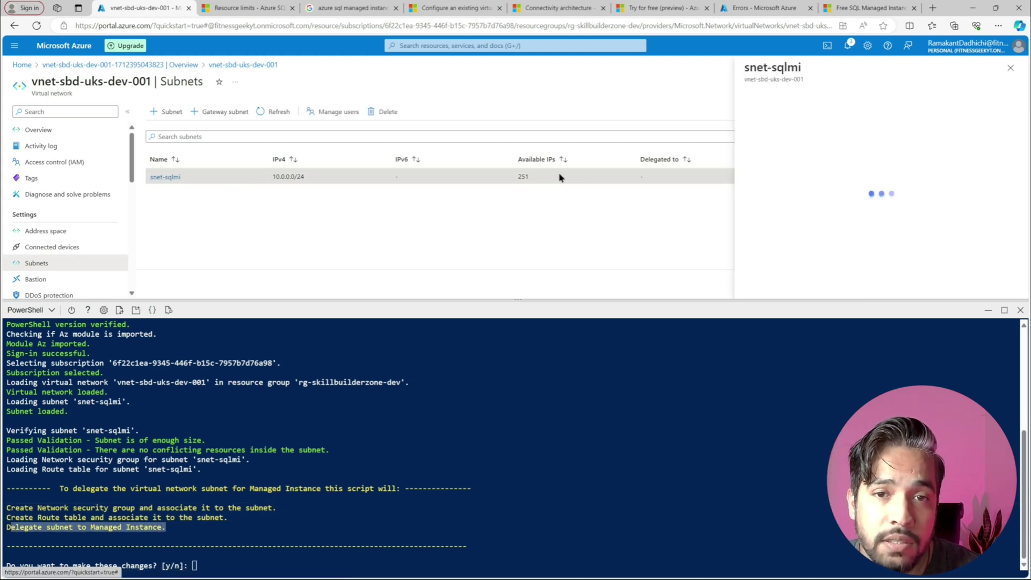
scroll(865, 181, down, 1)
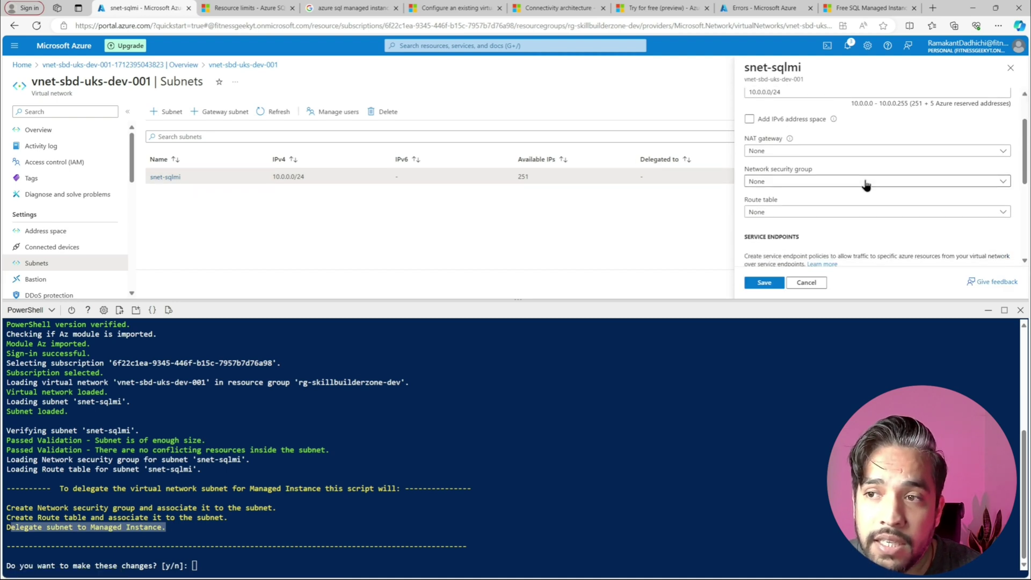
scroll(867, 184, down, 3)
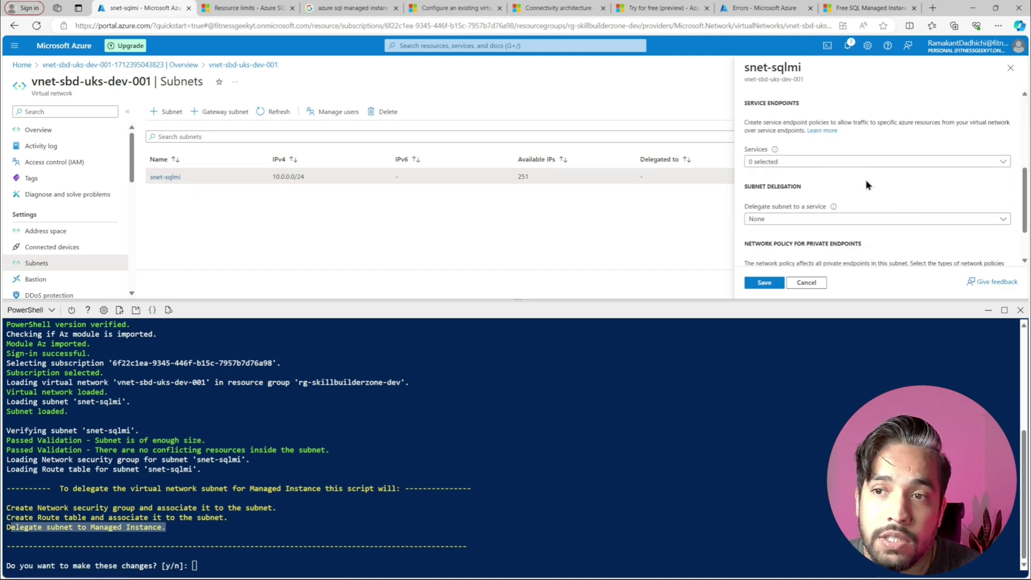
scroll(866, 185, down, 1)
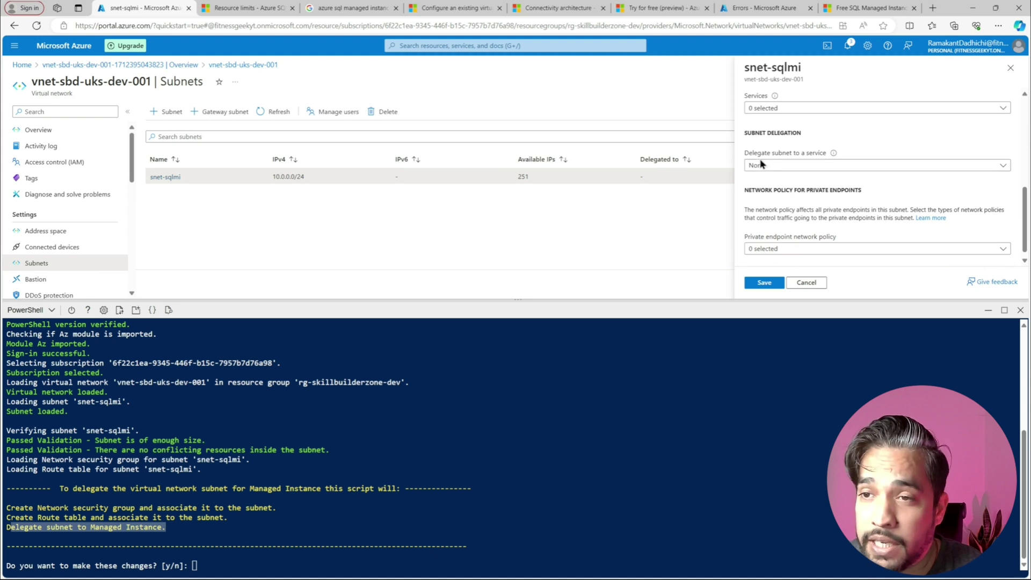
click(798, 167)
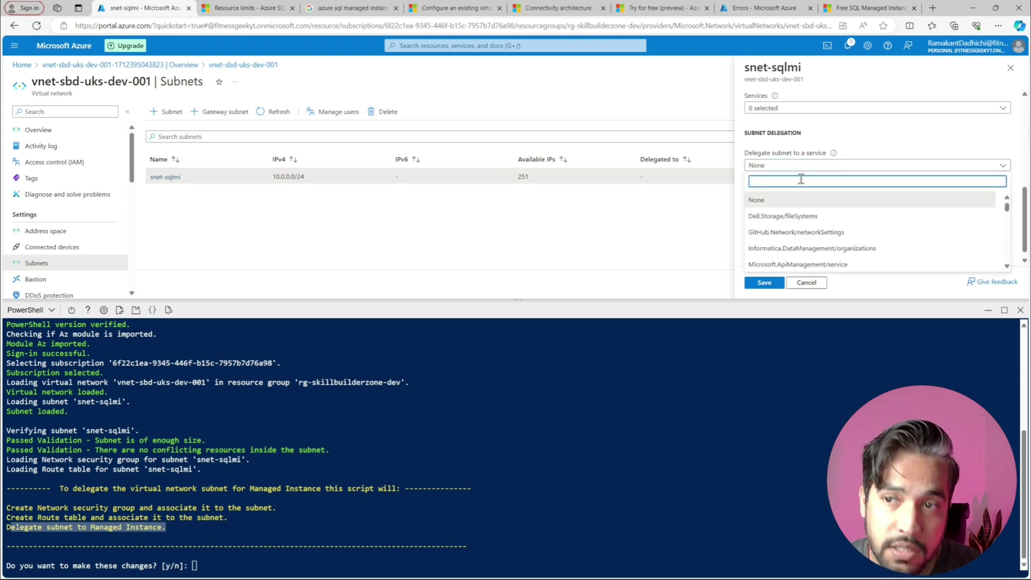
text(m)
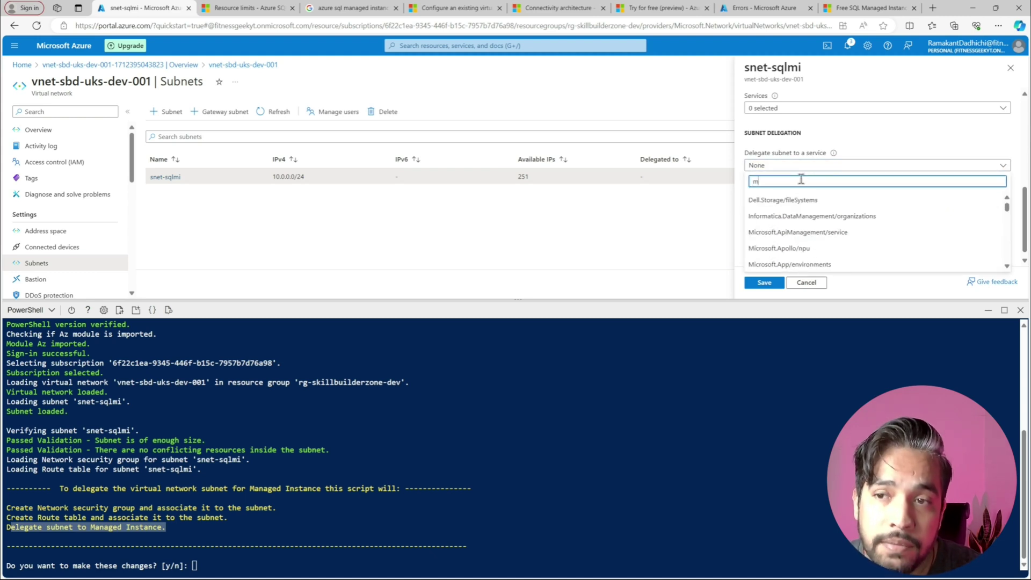
text(anaged)
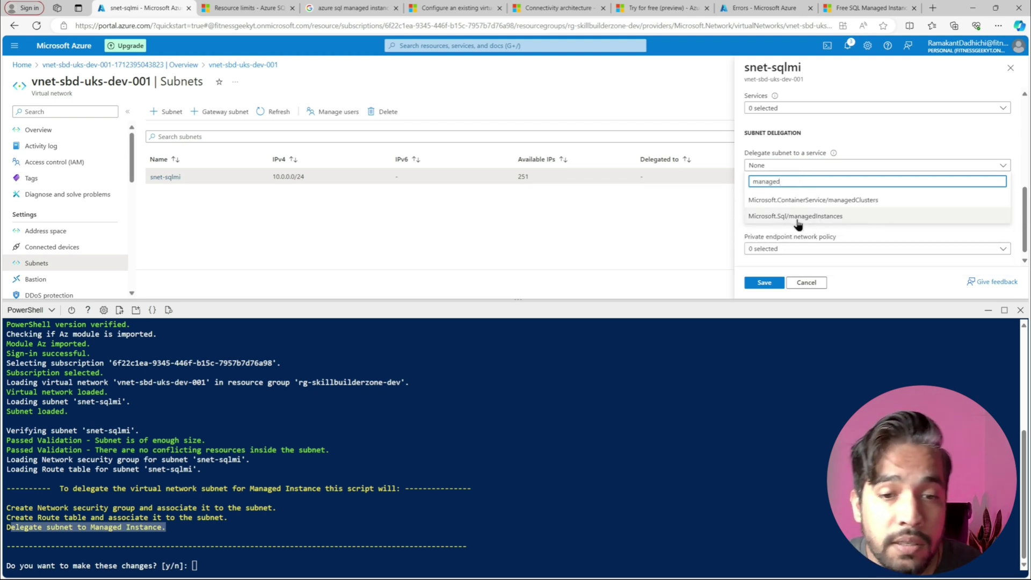
click(1010, 68)
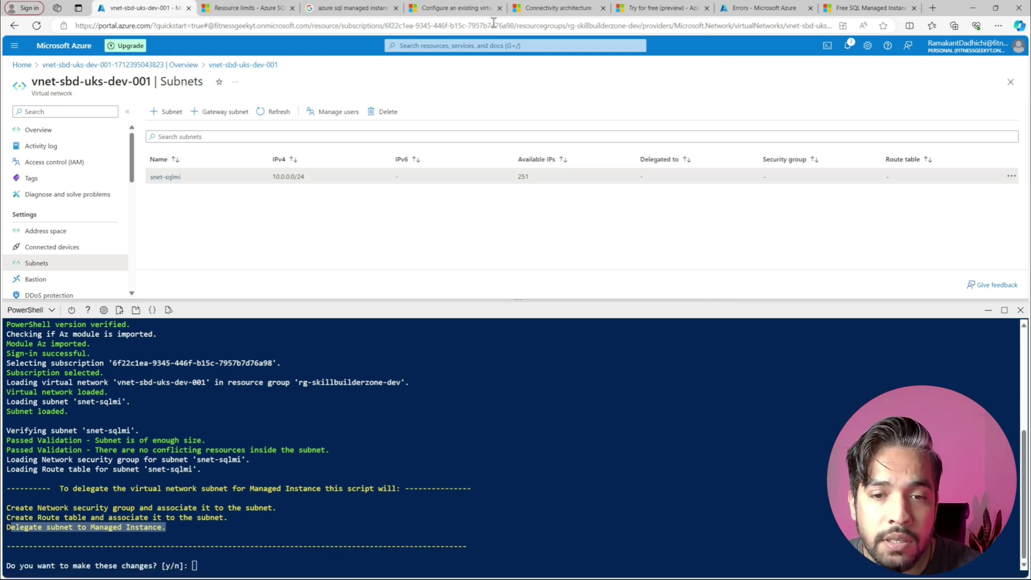
Step: In the connectivity architecture article, read the network requirements on route tables, Azure policies and virtual network locks
click(557, 9)
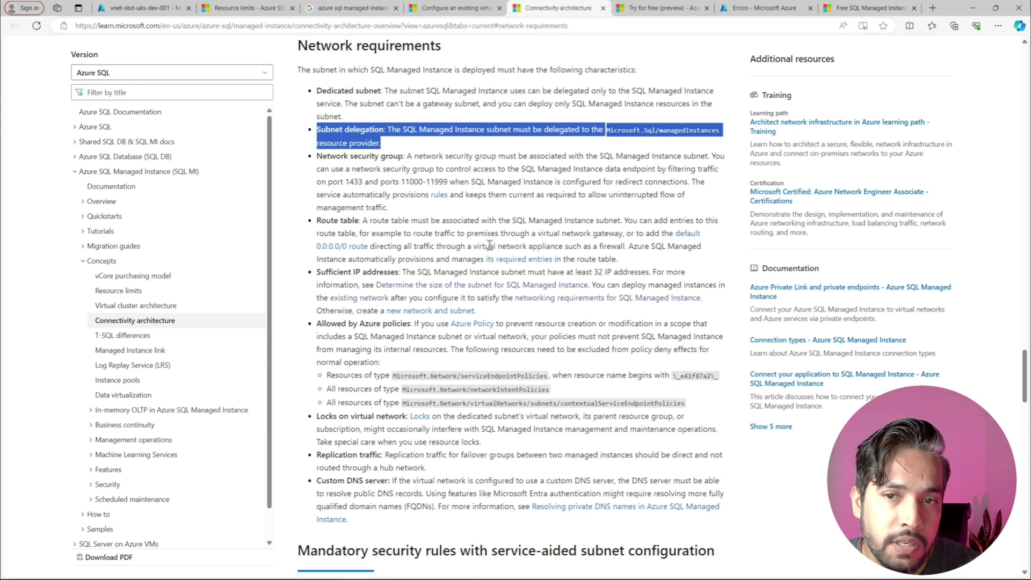
drag(364, 220, 317, 220)
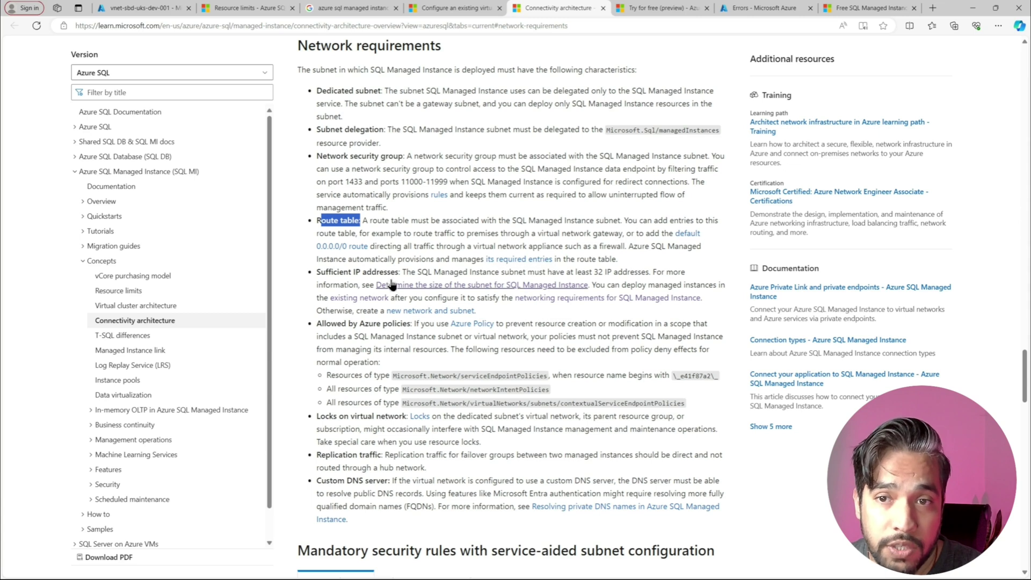
drag(412, 323, 308, 327)
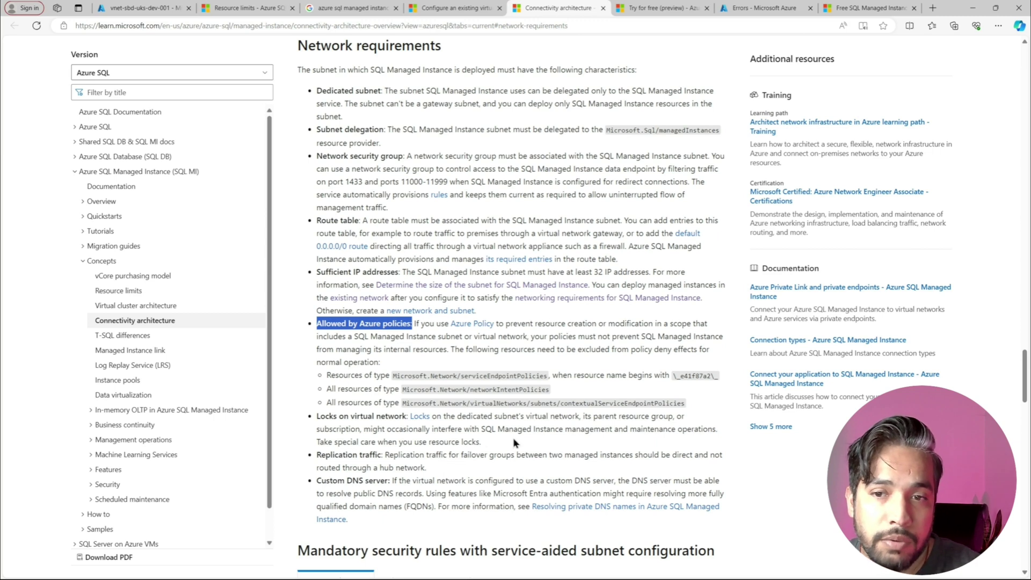
drag(441, 417, 315, 422)
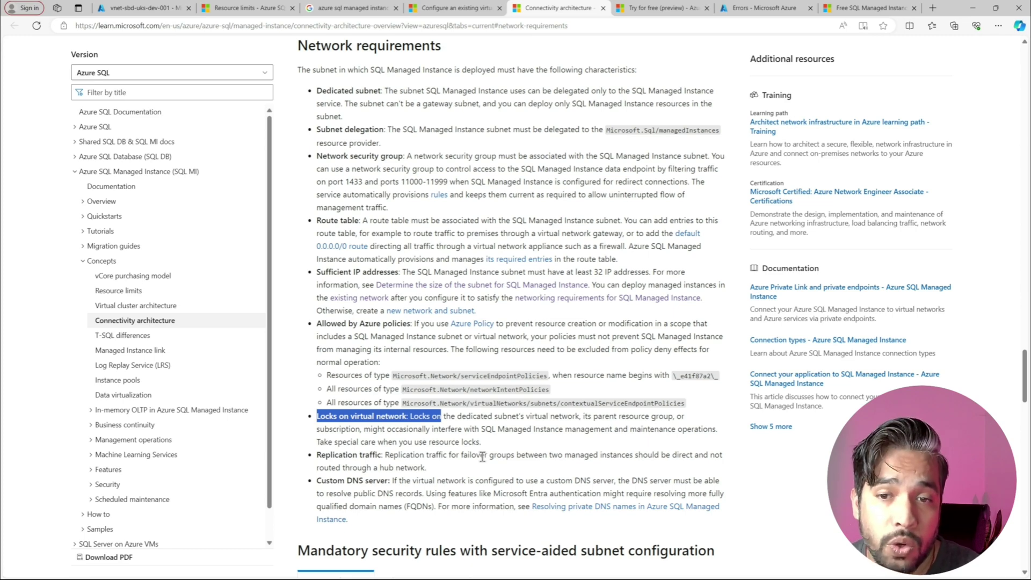
Step: Return to the Cloud Shell session and answer y to let the script apply its changes to the subnet
click(155, 9)
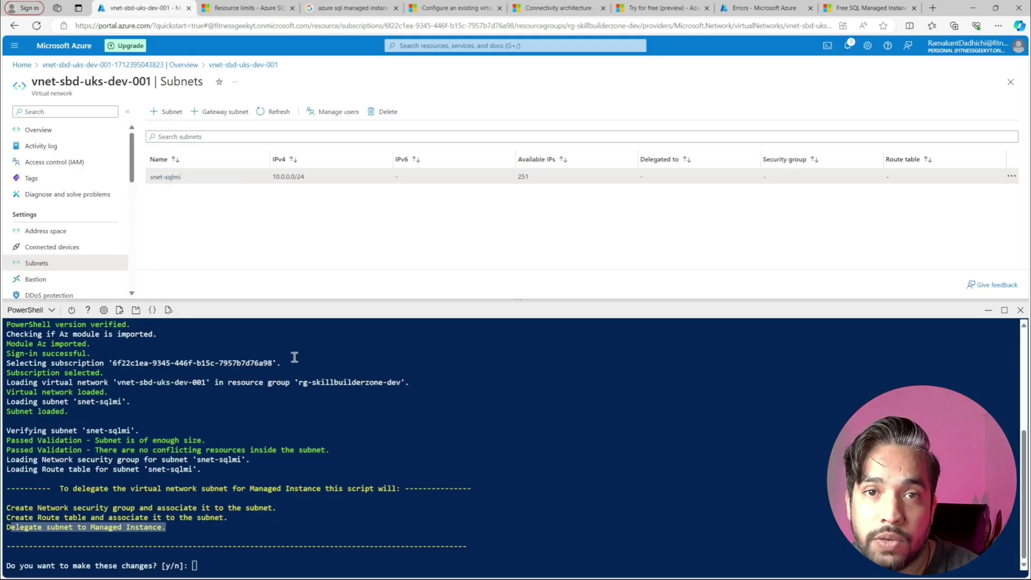
click(259, 564)
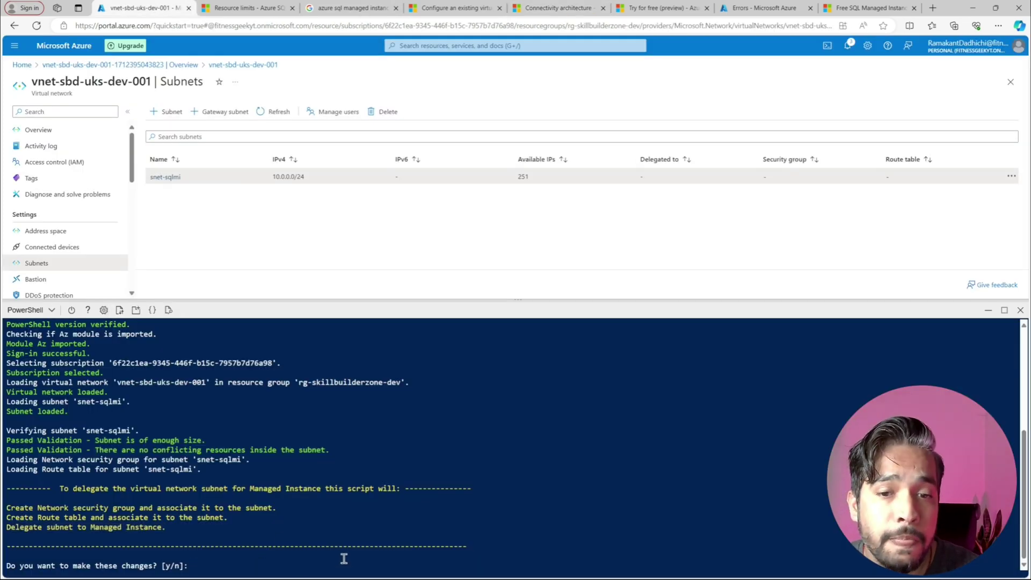
text(y)
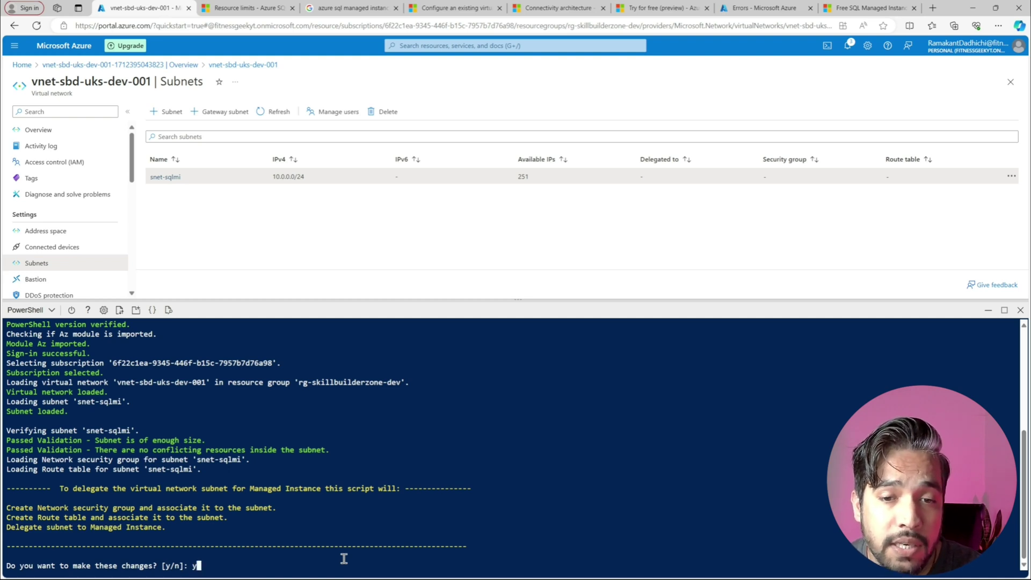
key(Return)
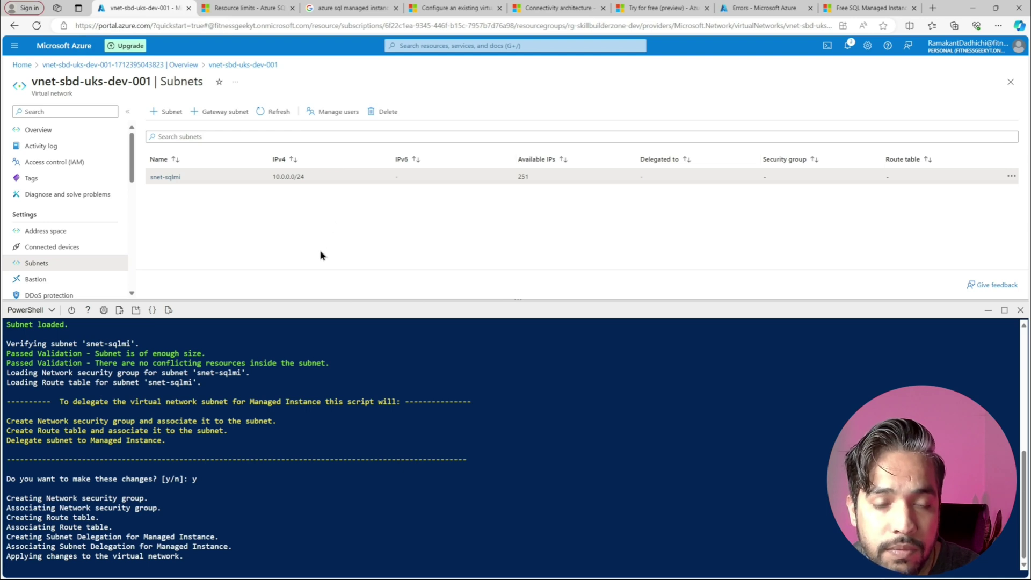
Step: Check snet-sqlmi's network security group, route table and service delegation, then close its details and shrink the Cloud Shell pane
click(177, 179)
scroll(899, 171, down, 5)
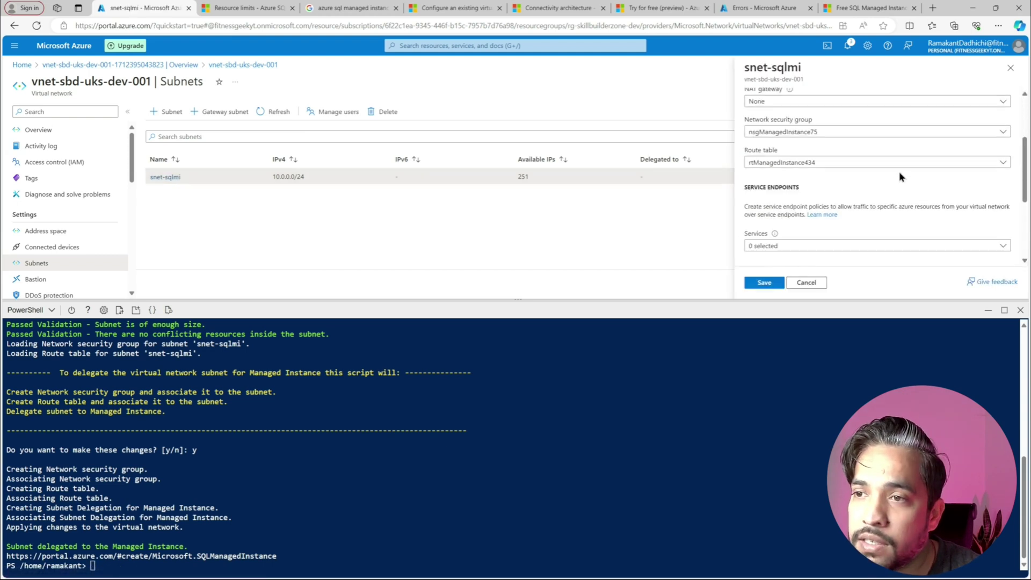
scroll(899, 172, down, 2)
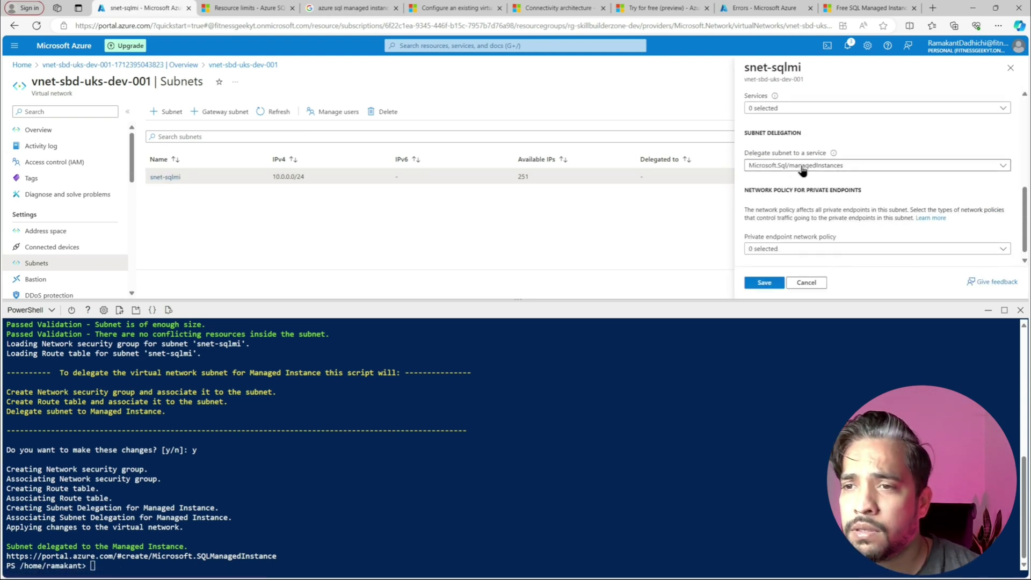
click(1010, 69)
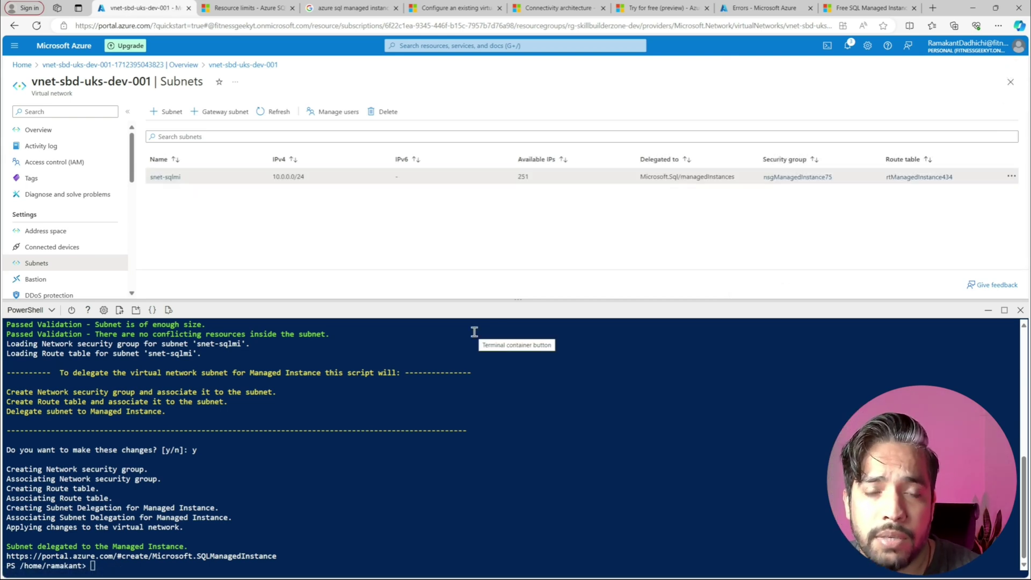
drag(476, 300, 472, 485)
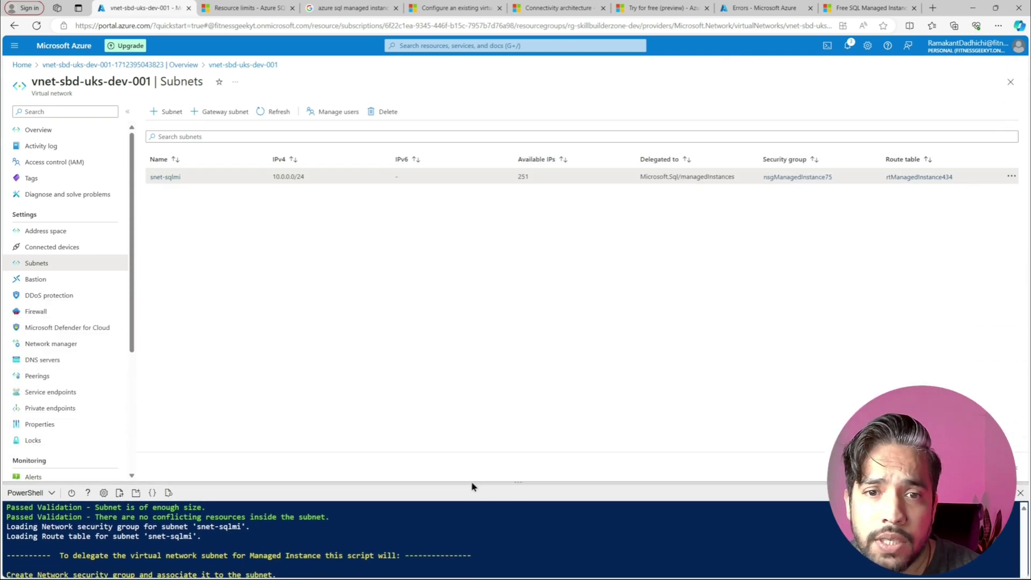
Step: Redeploy the failed managed instance deployment with rg-skillbuilderzone-dev as the resource group
click(751, 8)
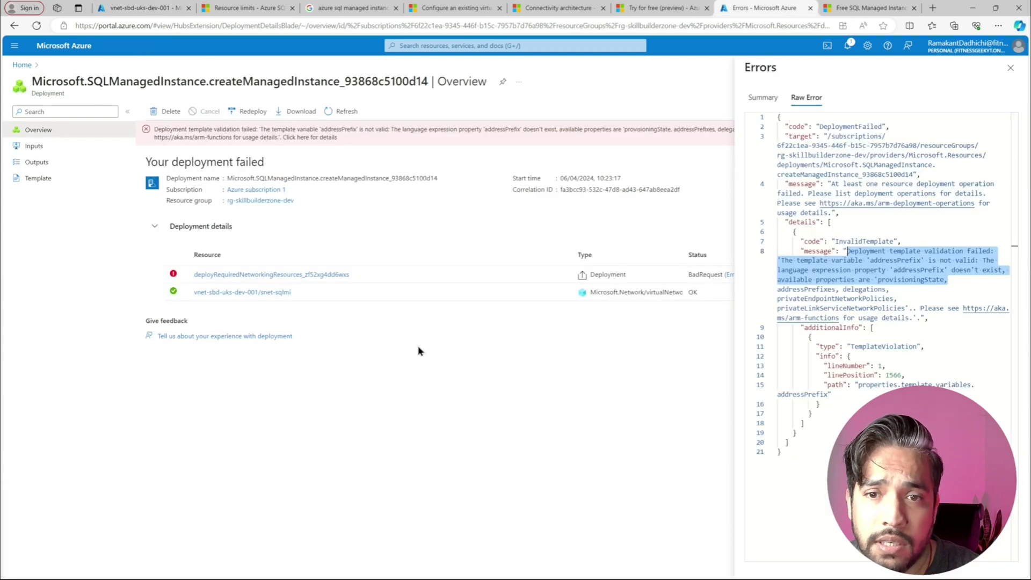
click(252, 114)
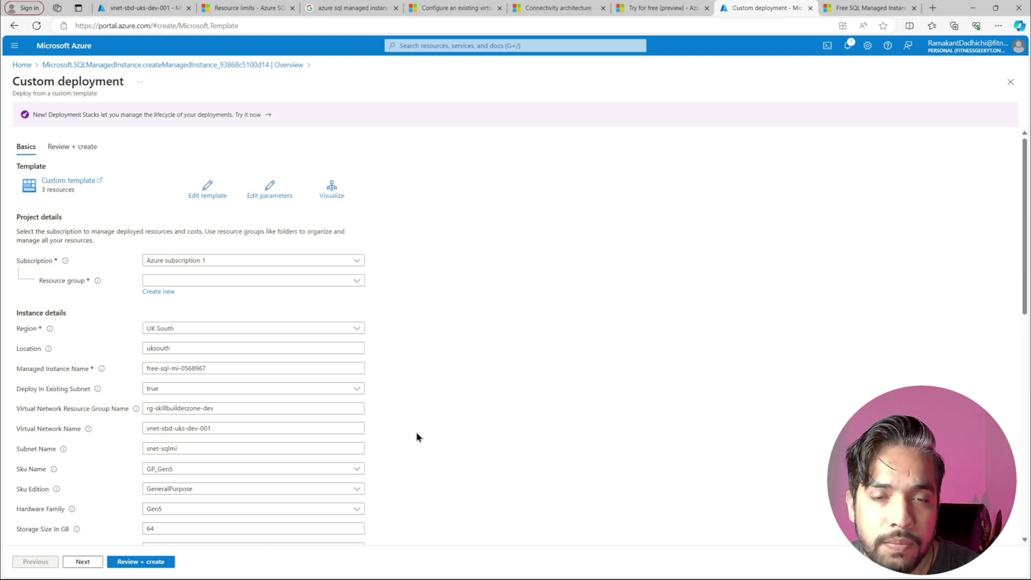
click(356, 280)
click(198, 347)
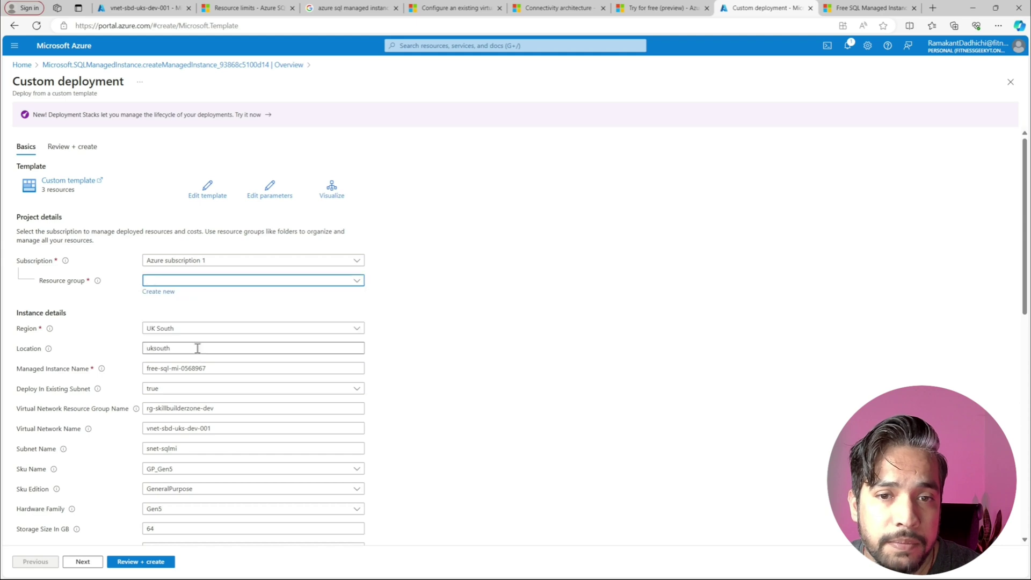
Step: Review the custom deployment's remaining instance parameters and keep the pricing model set to Freemium
scroll(594, 350, down, 4)
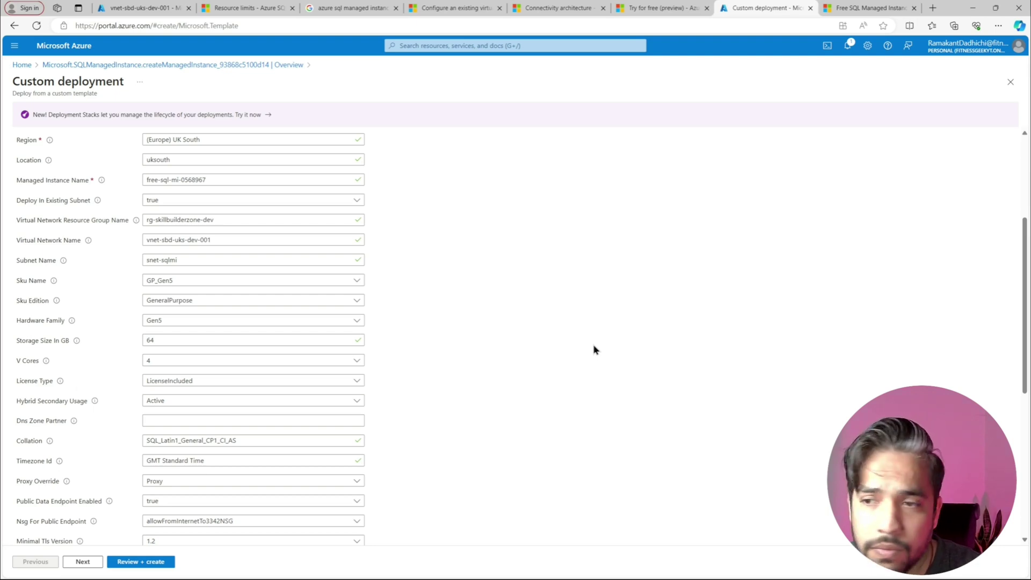
scroll(594, 350, down, 3)
scroll(595, 350, down, 4)
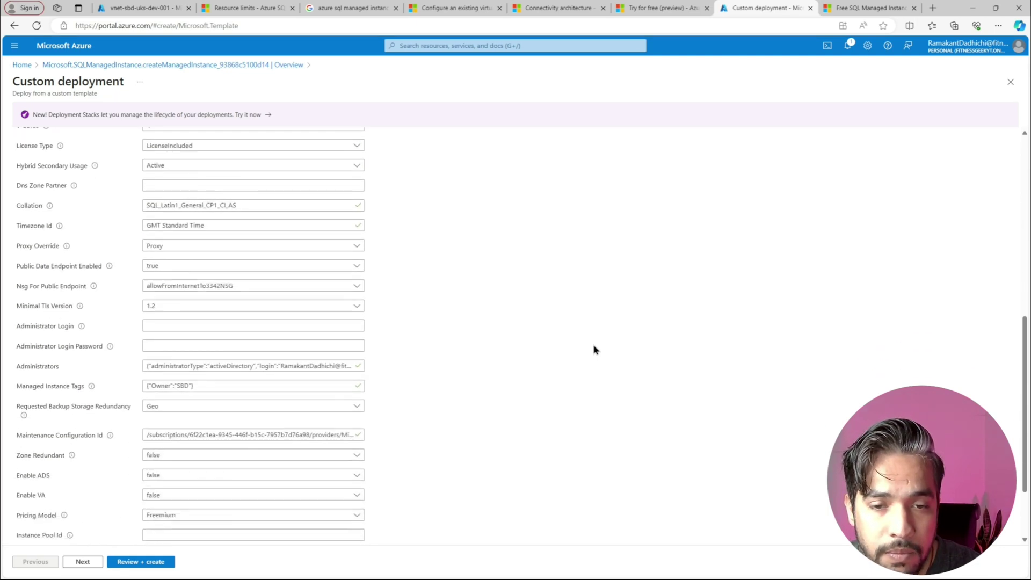
scroll(595, 350, down, 1)
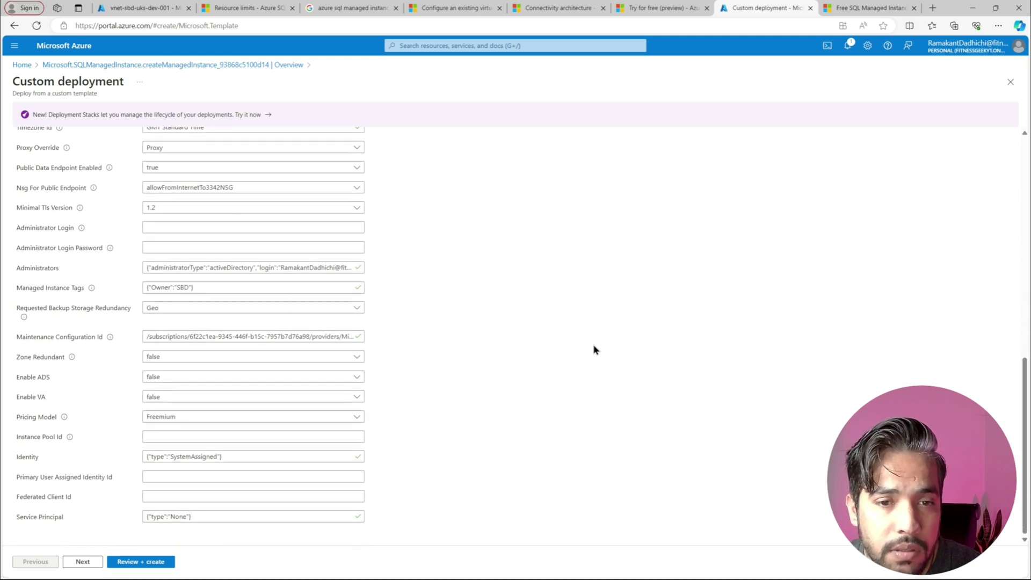
mouse_move(65, 423)
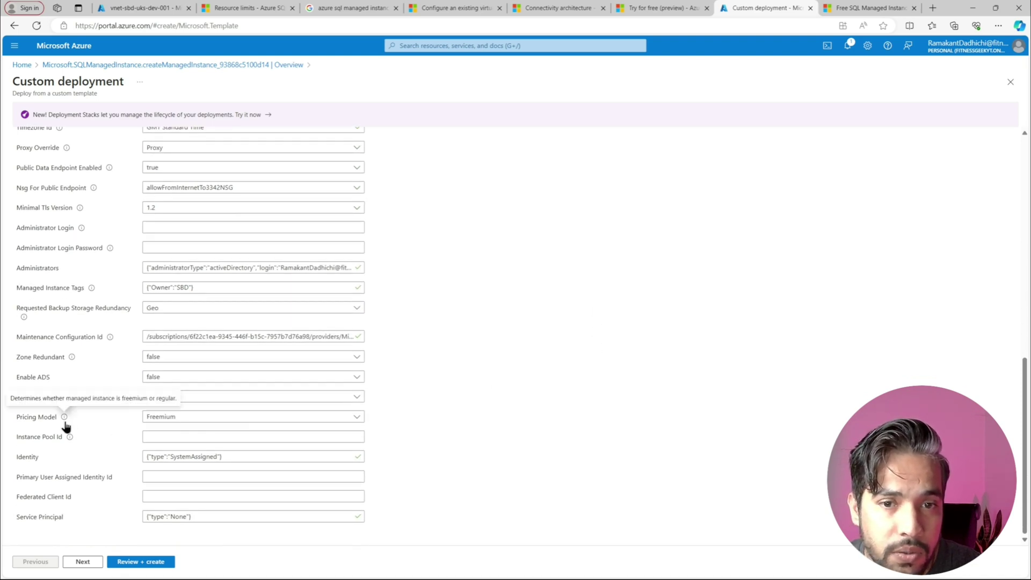
click(185, 420)
click(174, 448)
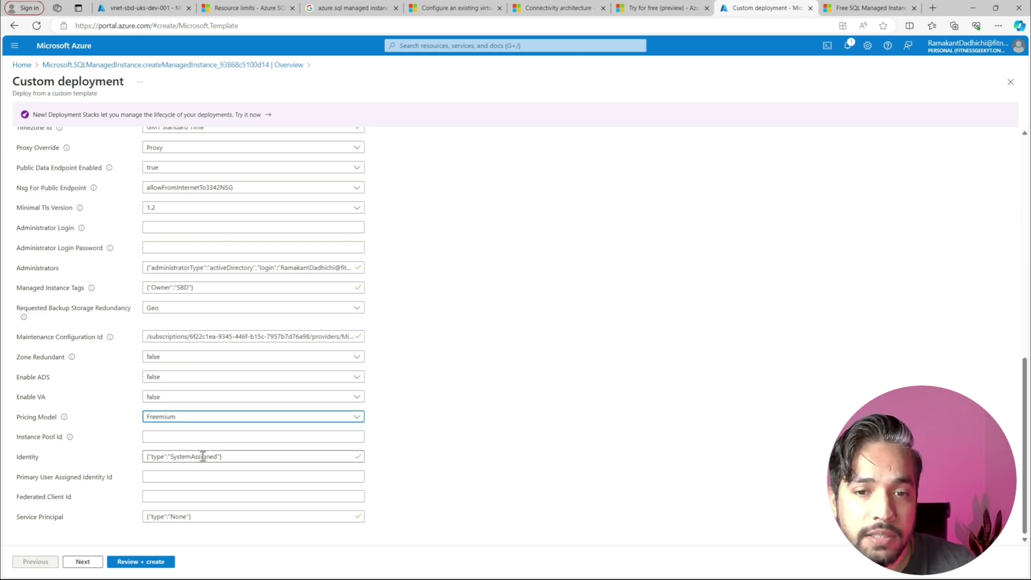
Step: Validate and create the custom deployment, and expand its deployment details once it finishes
click(159, 559)
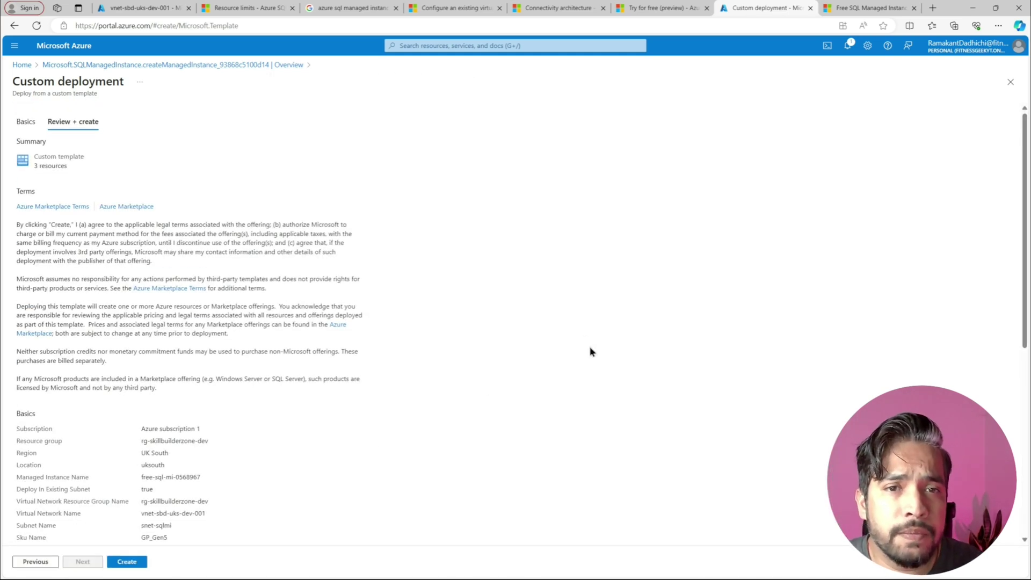
click(127, 562)
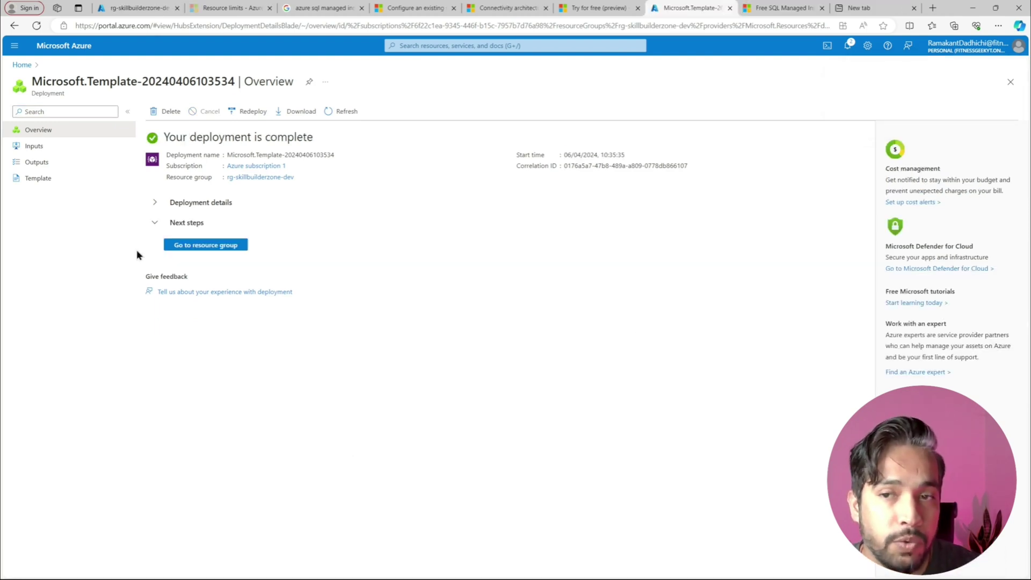
click(154, 203)
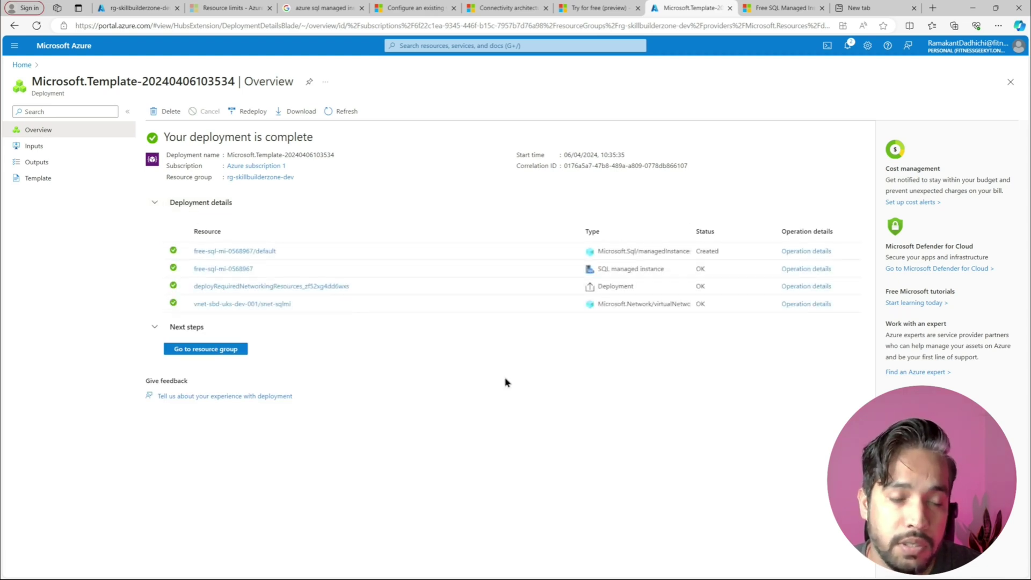
Step: Check the duration in the default start/stop schedule's operation details, and refresh the resource list of rg-skillbuilderzone-dev
click(785, 252)
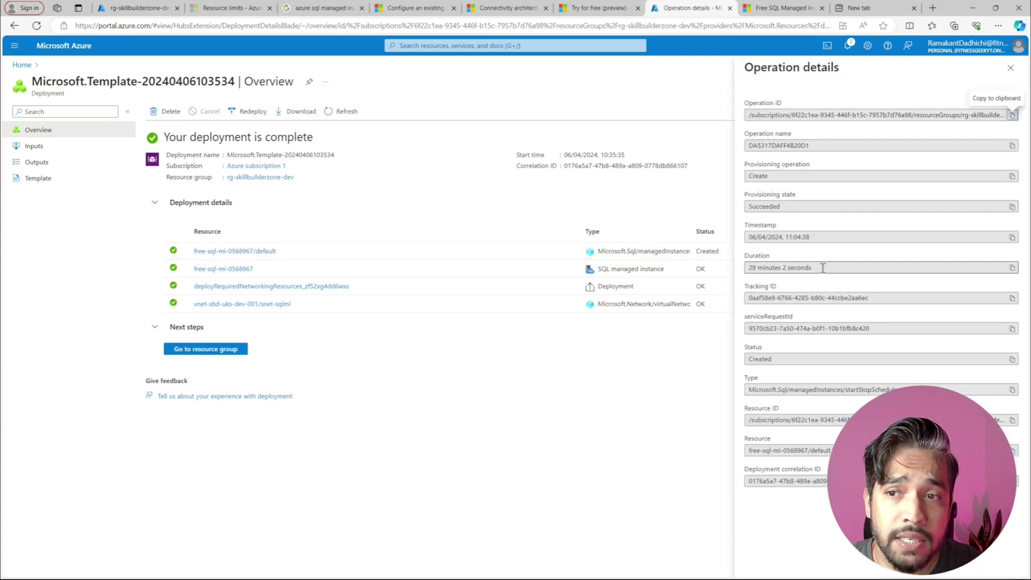
drag(814, 268, 751, 267)
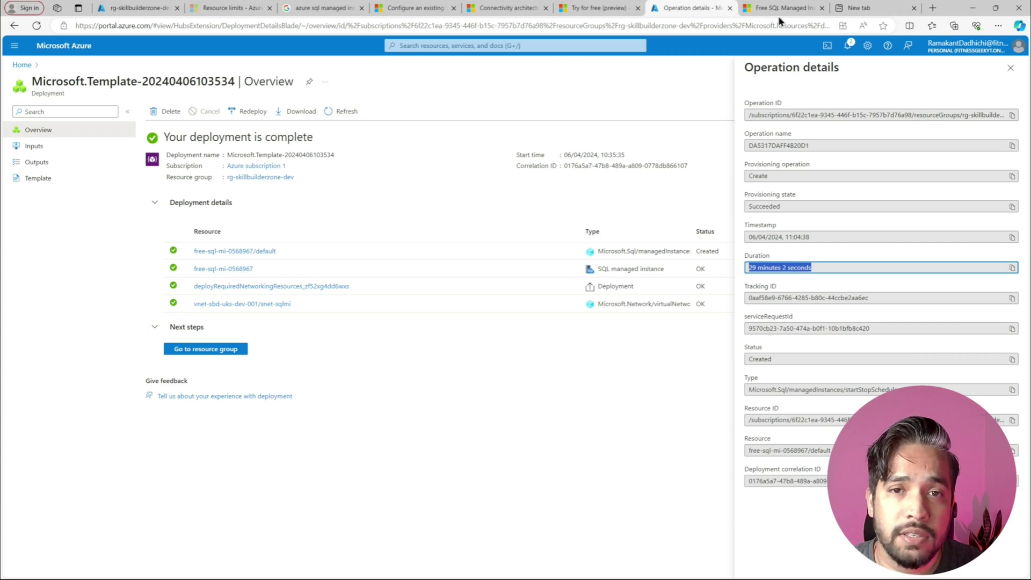
click(141, 8)
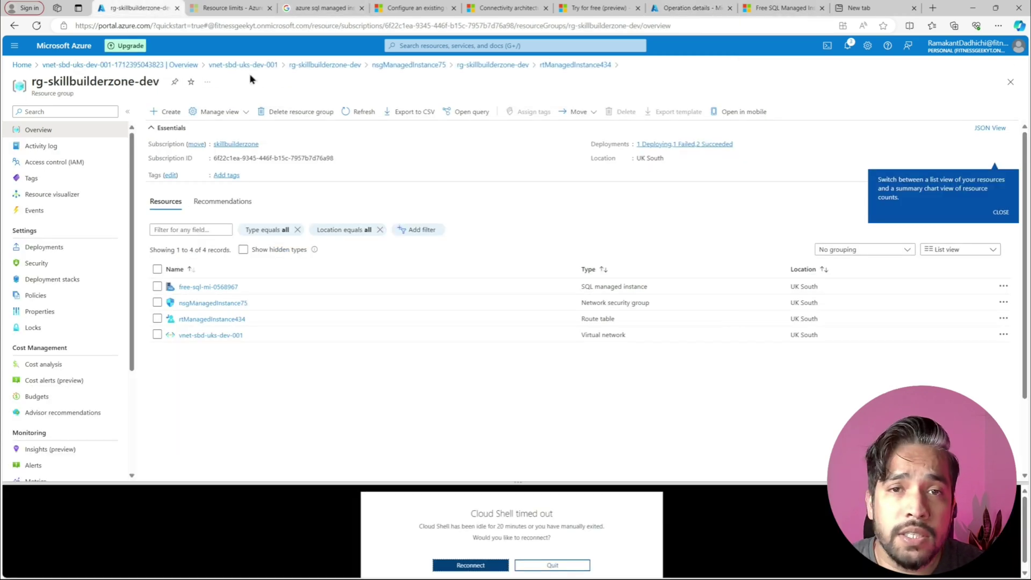
click(345, 114)
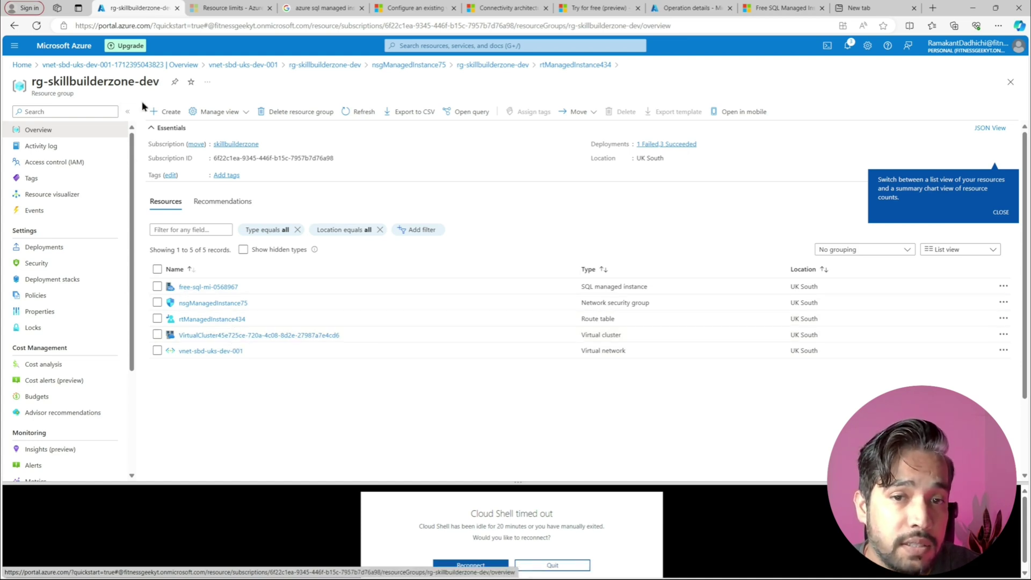
Step: Open rg-skillbuilderzone-dev through the skillbuilderzone subscription's resource groups and view the details of its virtual cluster
click(22, 65)
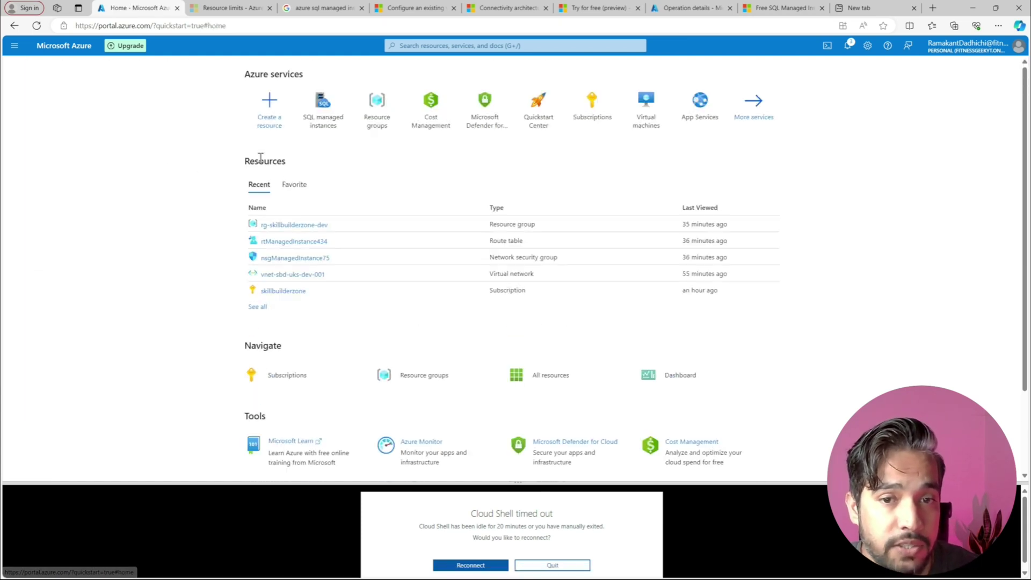
click(292, 297)
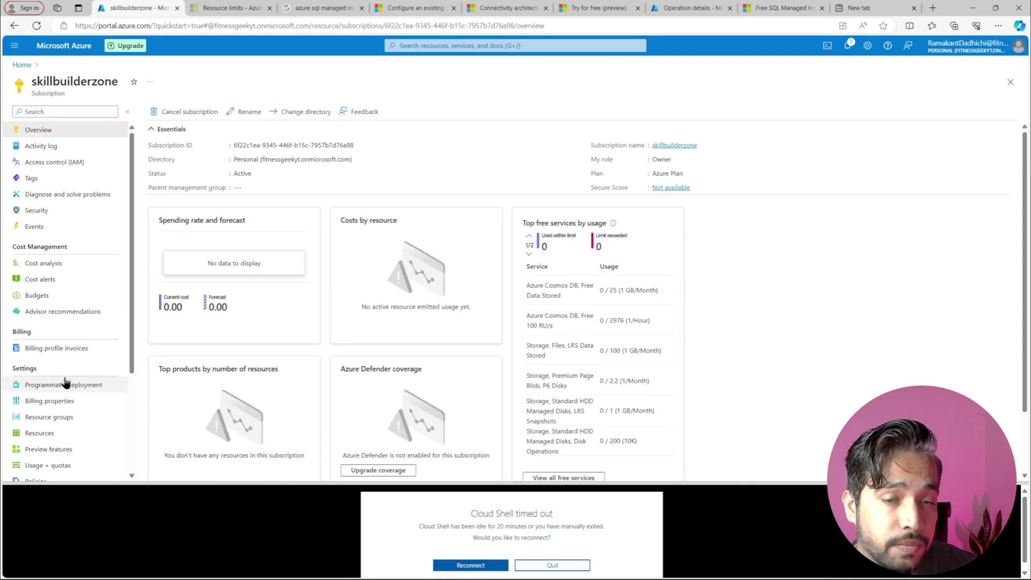
click(62, 416)
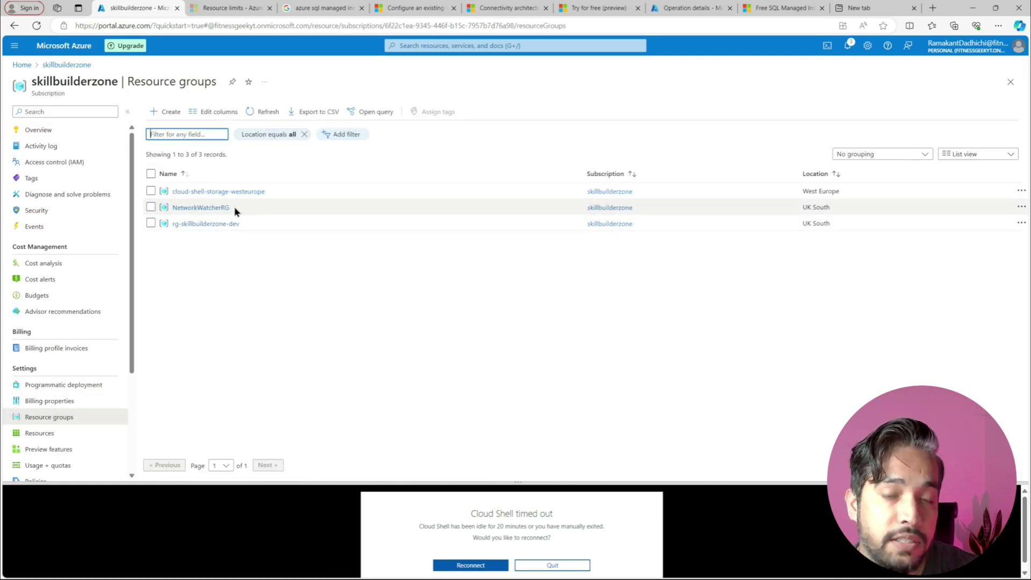
click(224, 226)
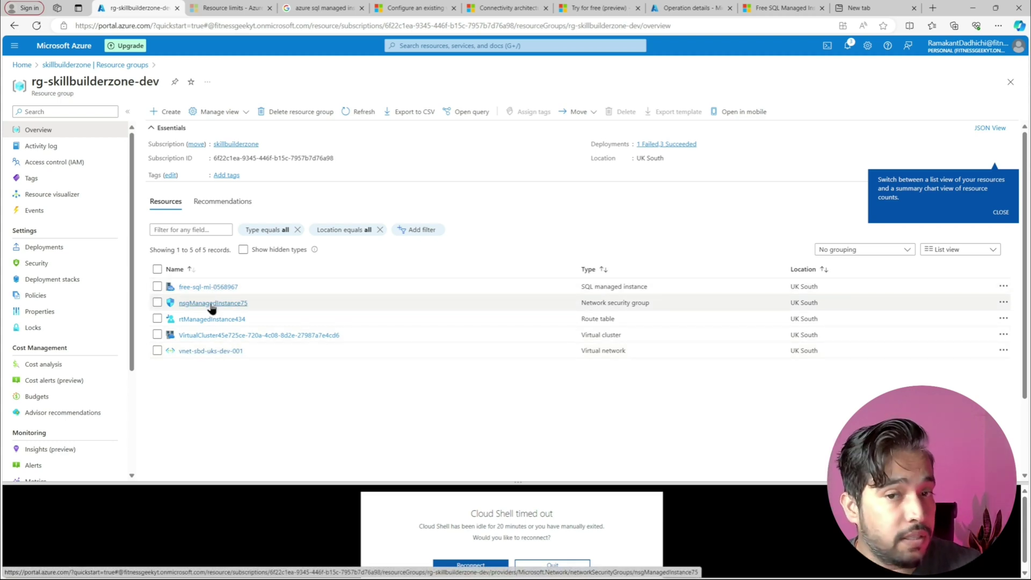
click(242, 336)
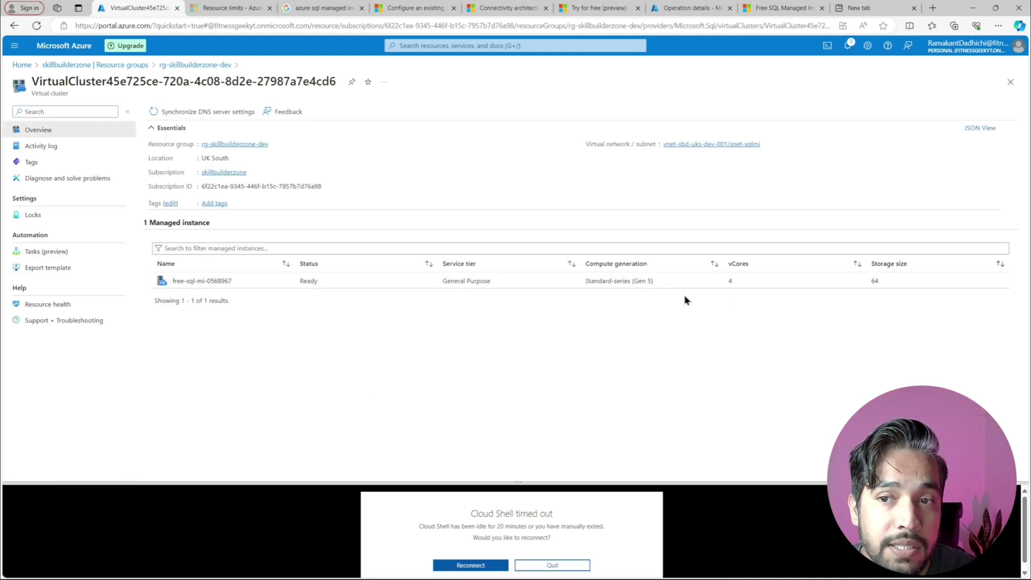
Step: Return to rg-skillbuilderzone-dev and view the overview of the managed instance free-sql-mi-0568967
click(120, 65)
click(227, 229)
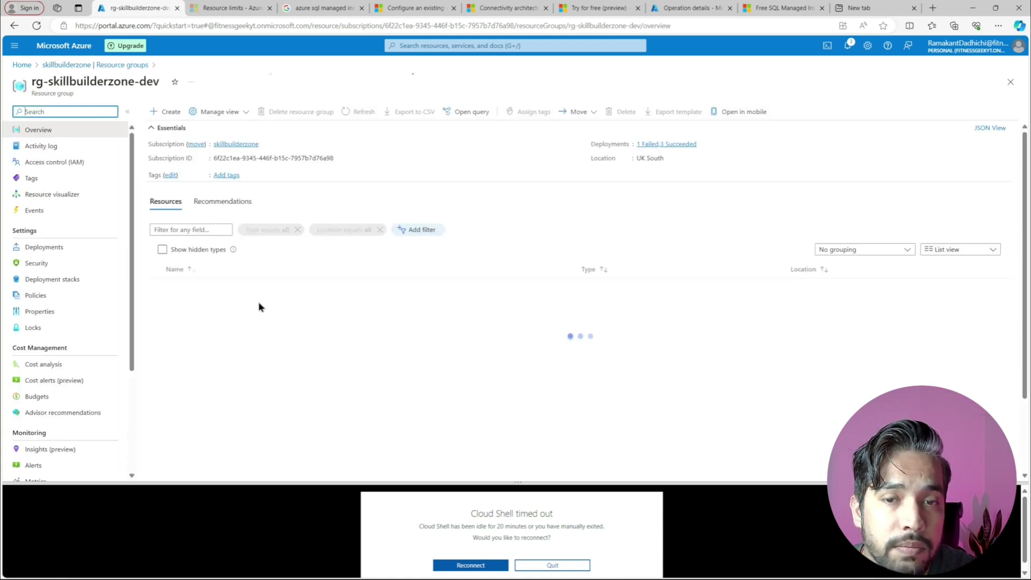
click(209, 287)
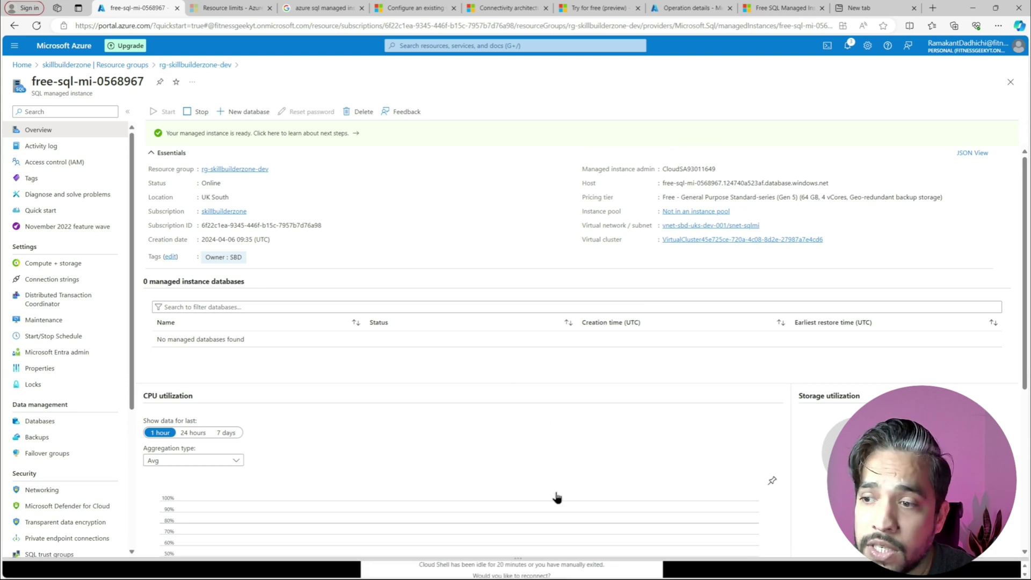
Step: Open the skillbuilderzone subscription from the recent resources on the portal's home page
click(37, 25)
click(563, 80)
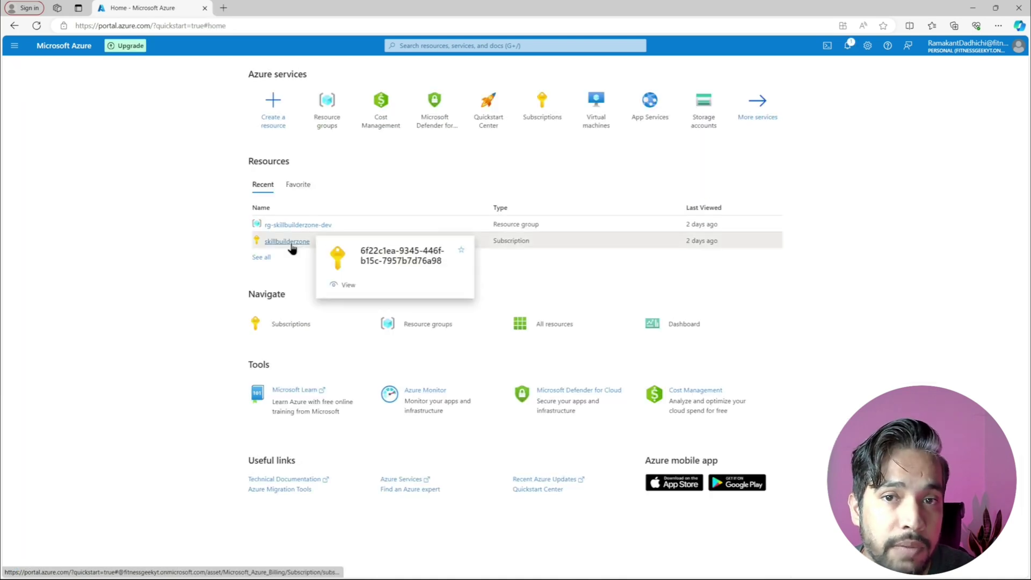
click(264, 239)
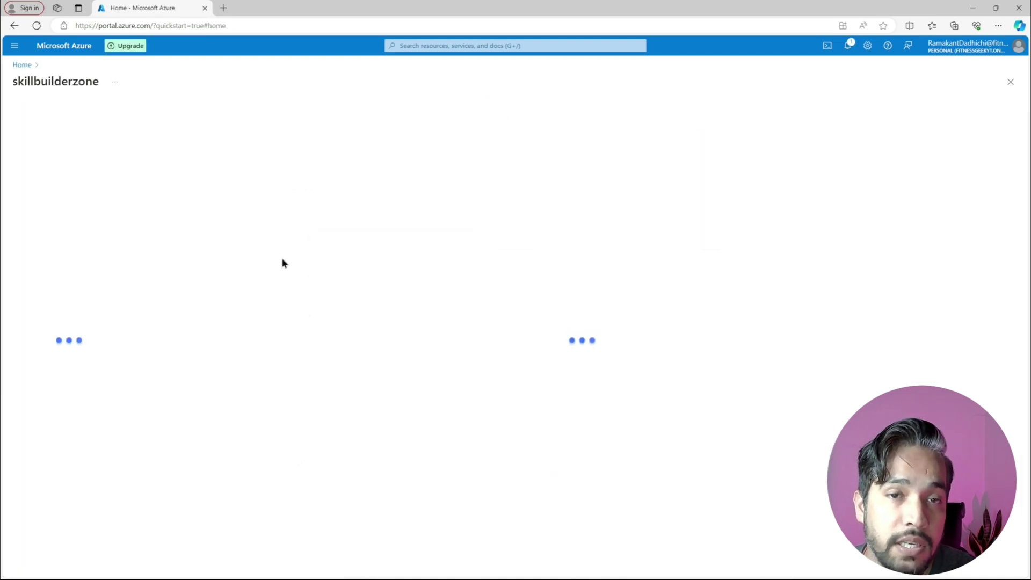